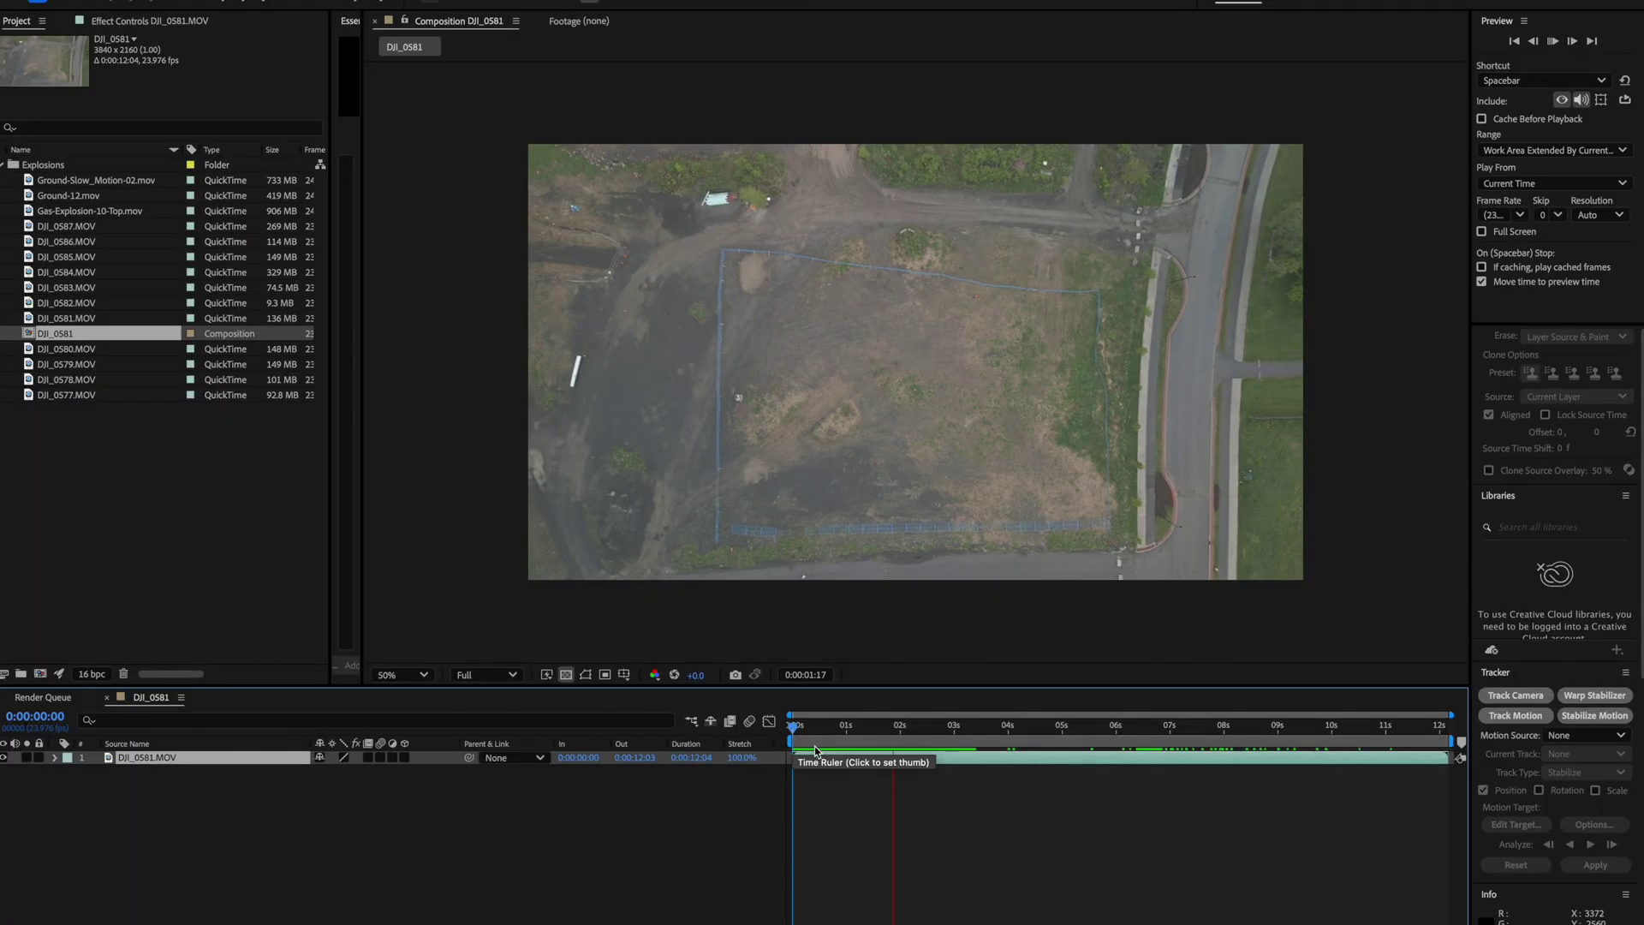
# Trim the opening of the DJI_0581.MOV layer and shorten the composition to 0:00:08:17
pyautogui.press('space')
pyautogui.moveTo(794, 757); pyautogui.dragTo(974, 757)
pyautogui.moveTo(996, 758); pyautogui.dragTo(814, 767)
pyautogui.moveTo(973, 727); pyautogui.dragTo(1246, 738)
pyautogui.moveTo(1451, 742); pyautogui.dragTo(1265, 754)
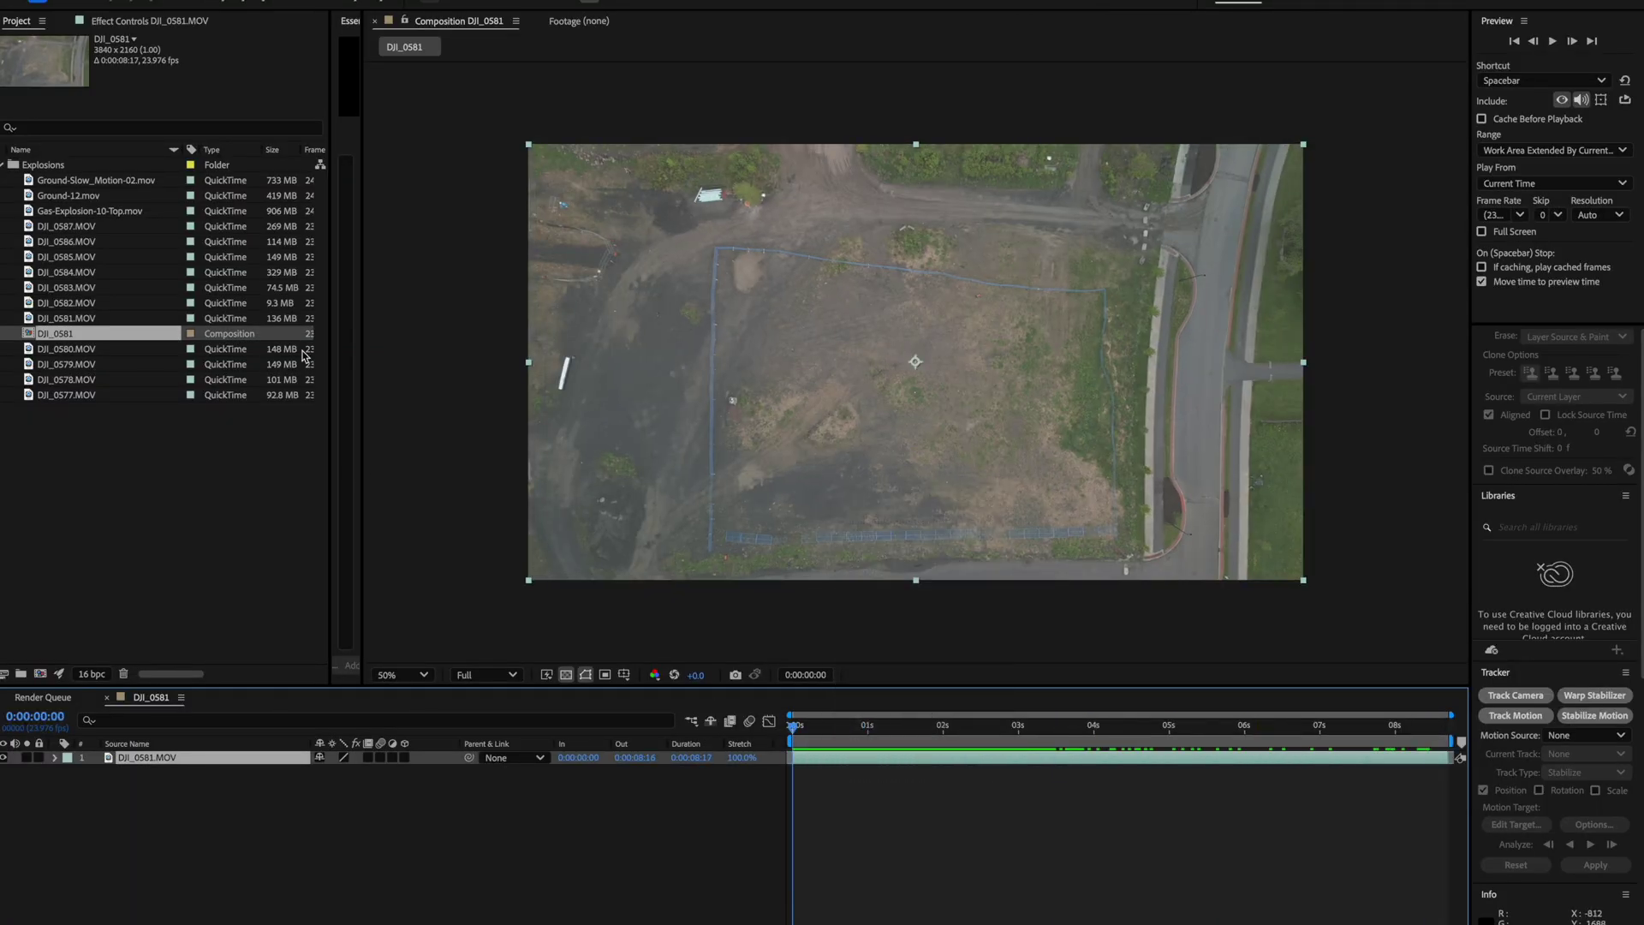
# Run Track Camera on the DJI_0581.MOV footage layer
pyautogui.rightClick(822, 759)
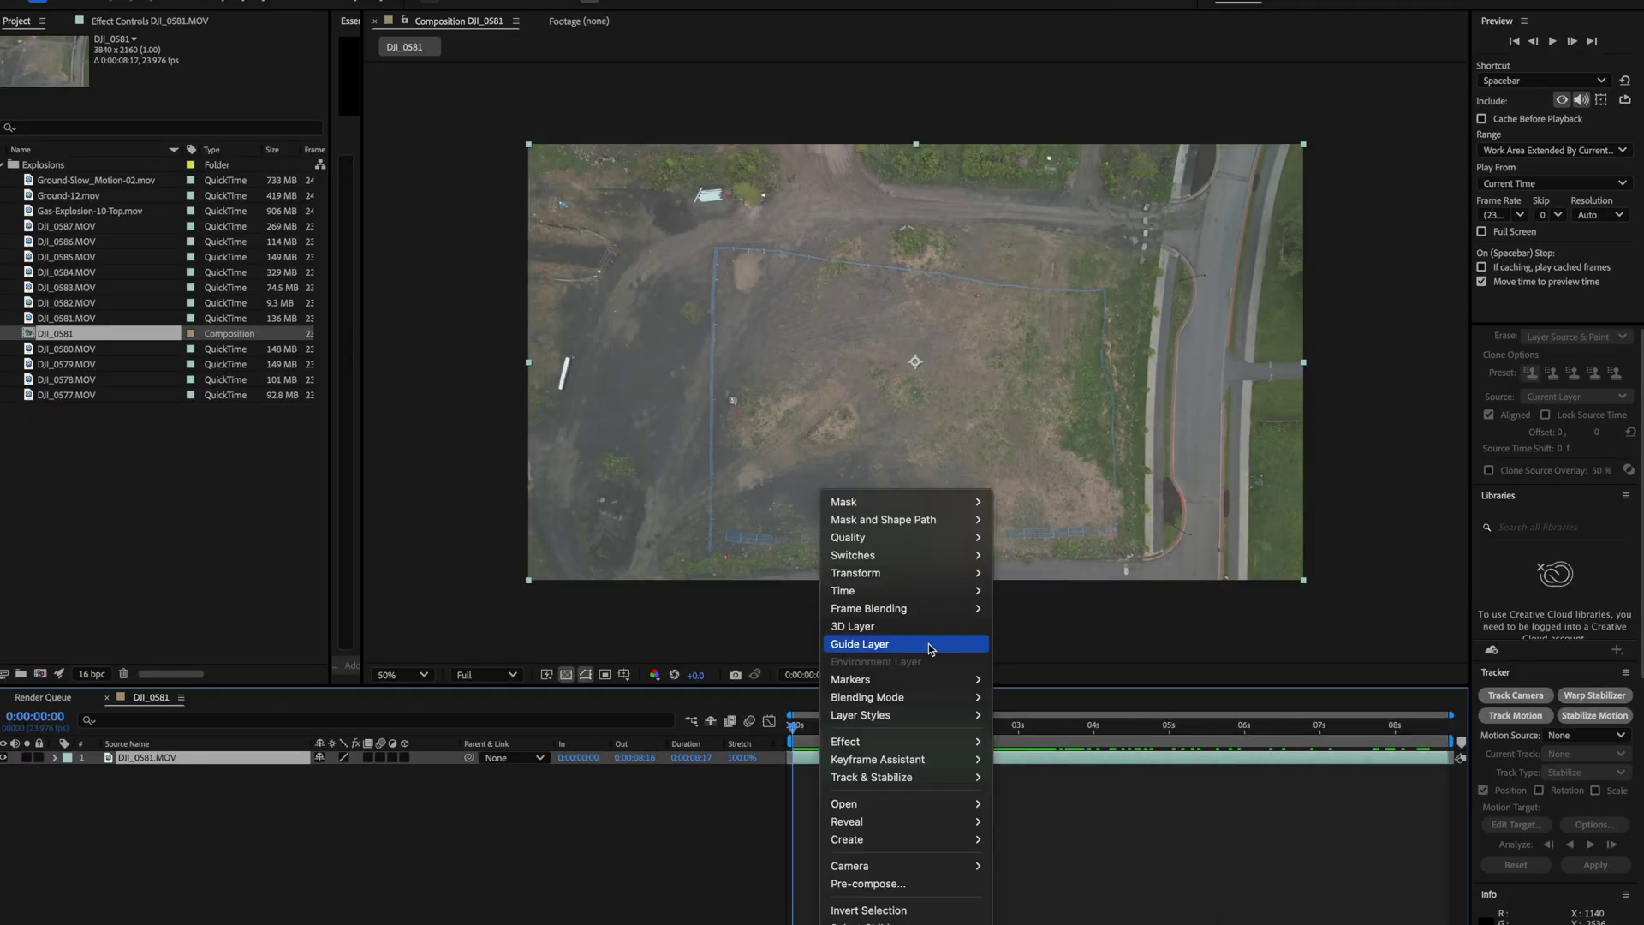
pyautogui.moveTo(899, 776)
pyautogui.click(1037, 775)
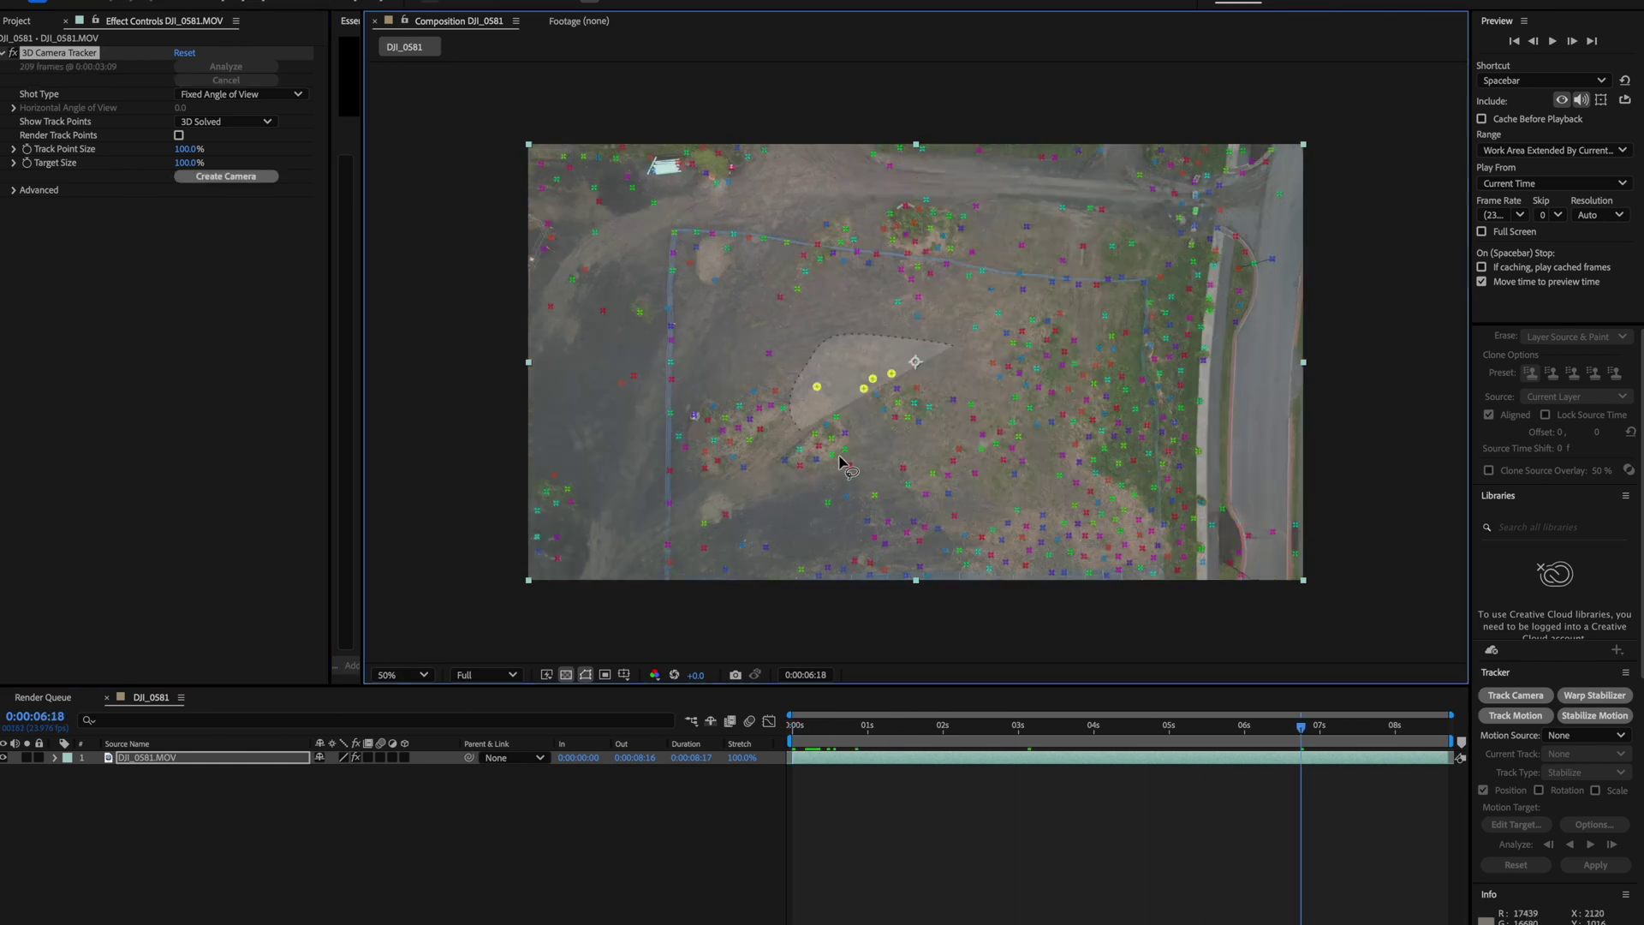
# Create a track solid and camera from a group of solved points on the ground, and hide the solid
pyautogui.rightClick(919, 395)
pyautogui.click(974, 424)
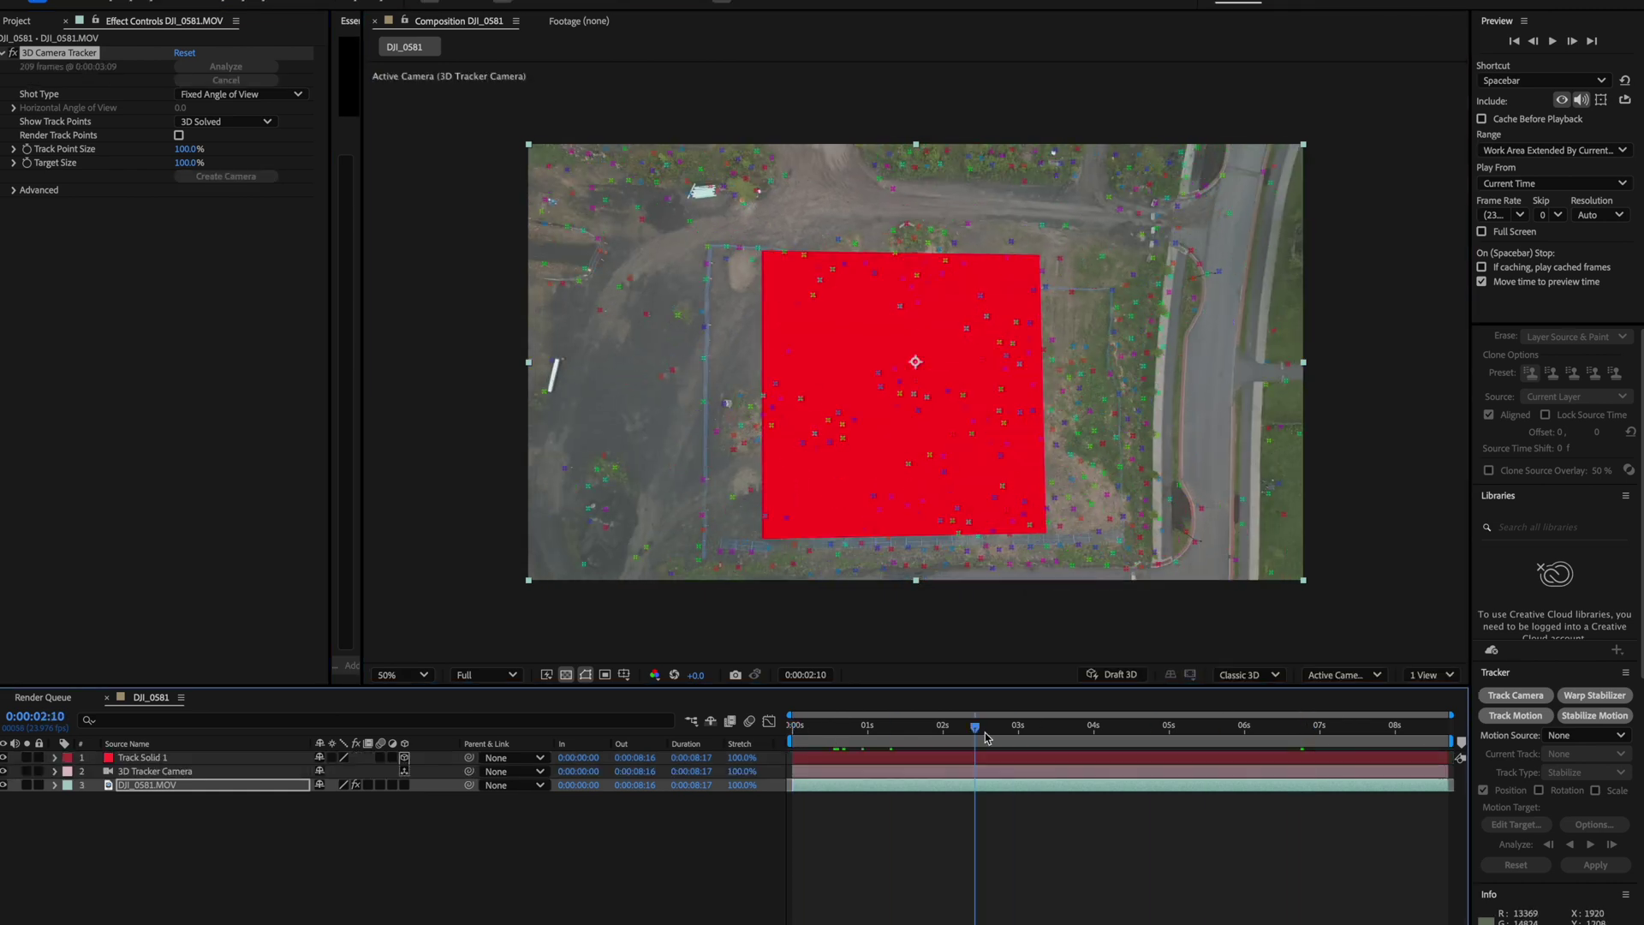
pyautogui.click(4, 759)
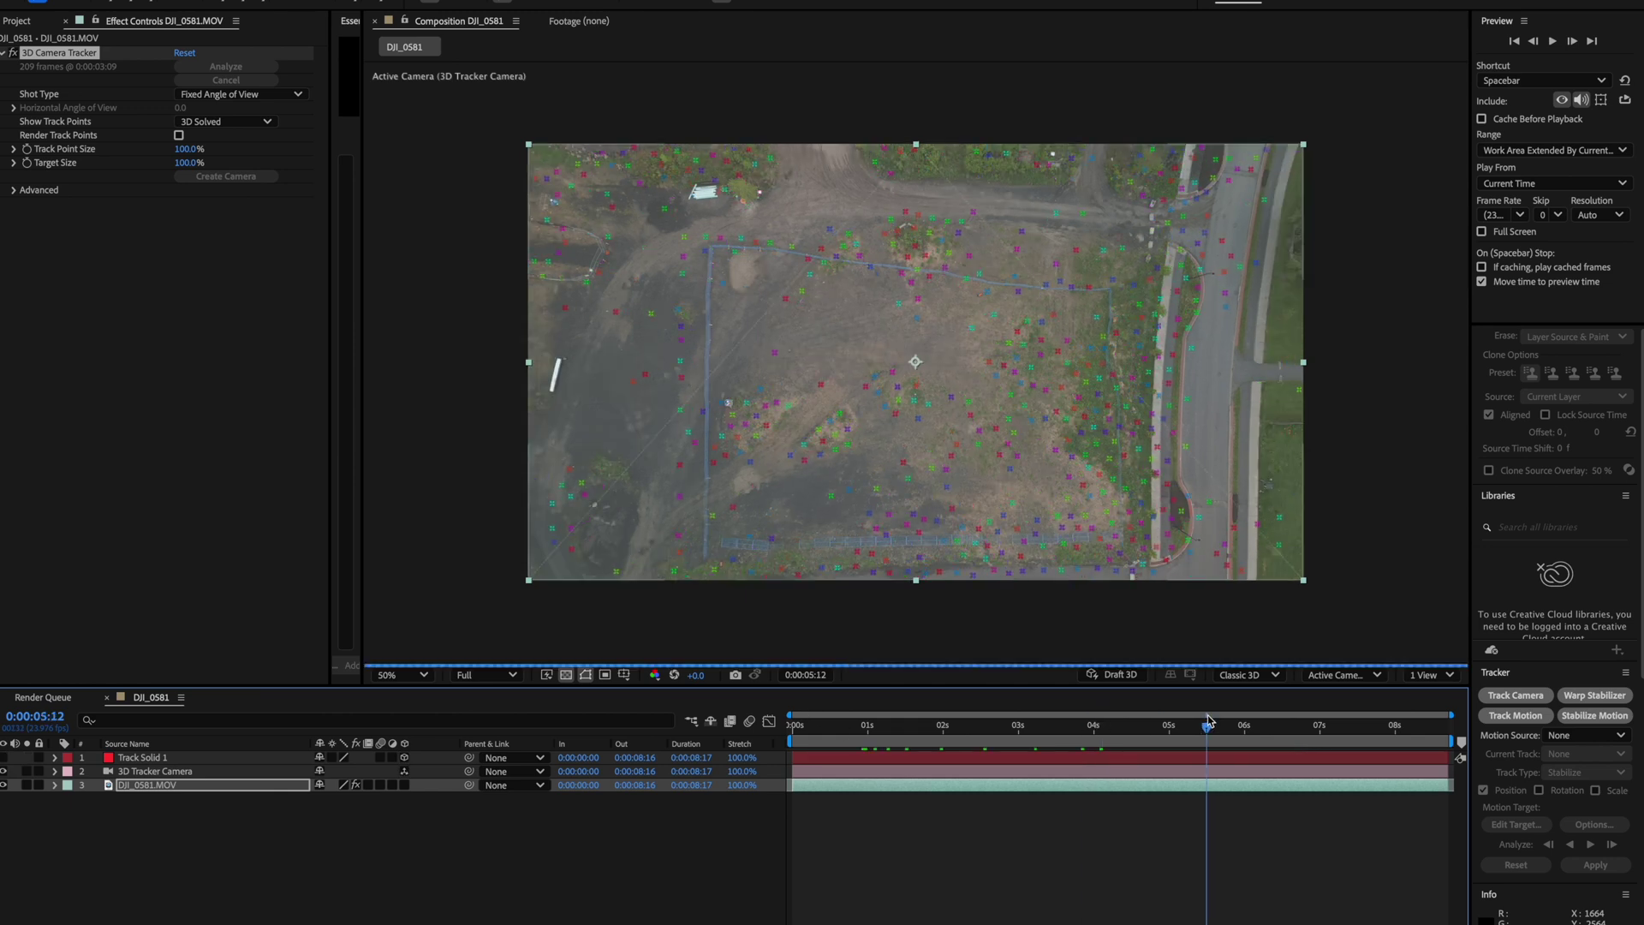
# Place Ground-12.mov directly beneath Track Solid 1 in the composition and make it a 3D layer
pyautogui.click(16, 22)
pyautogui.click(86, 213)
pyautogui.moveTo(88, 308); pyautogui.dragTo(197, 765)
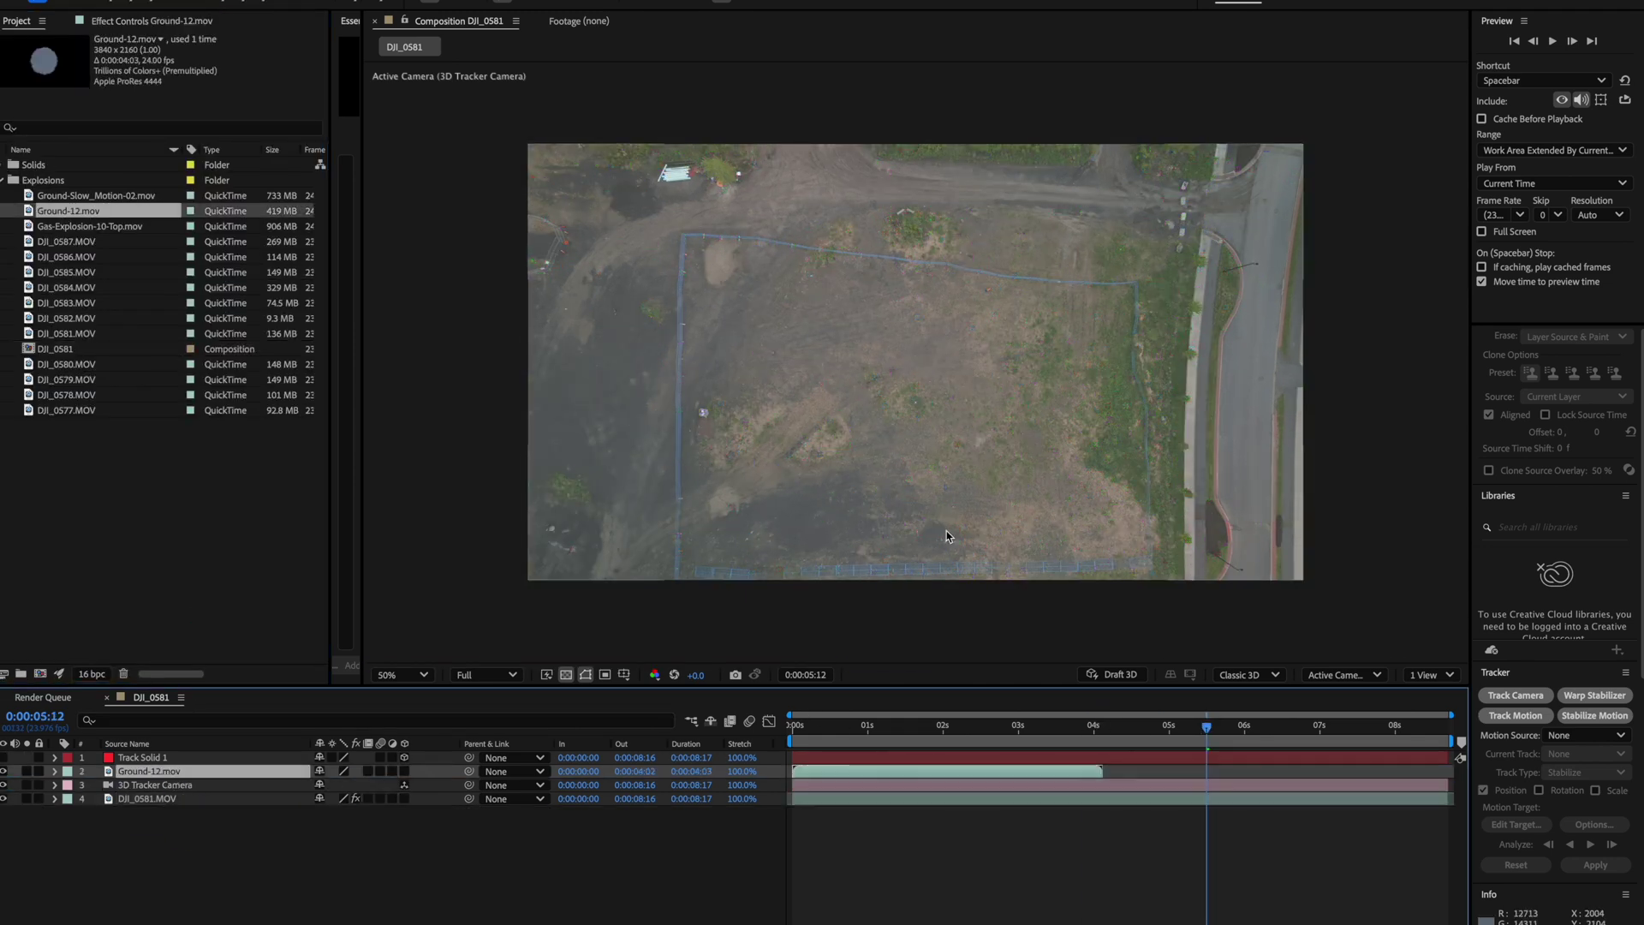
pyautogui.moveTo(804, 728); pyautogui.dragTo(809, 728)
pyautogui.scroll(1, 909, 483)
pyautogui.moveTo(936, 246); pyautogui.dragTo(947, 318)
pyautogui.click(405, 772)
pyautogui.moveTo(818, 730); pyautogui.dragTo(800, 758)
# Copy the Position value of Track Solid 1 onto the Ground-12.mov layer
pyautogui.click(143, 758)
pyautogui.press('p')
pyautogui.click(124, 772)
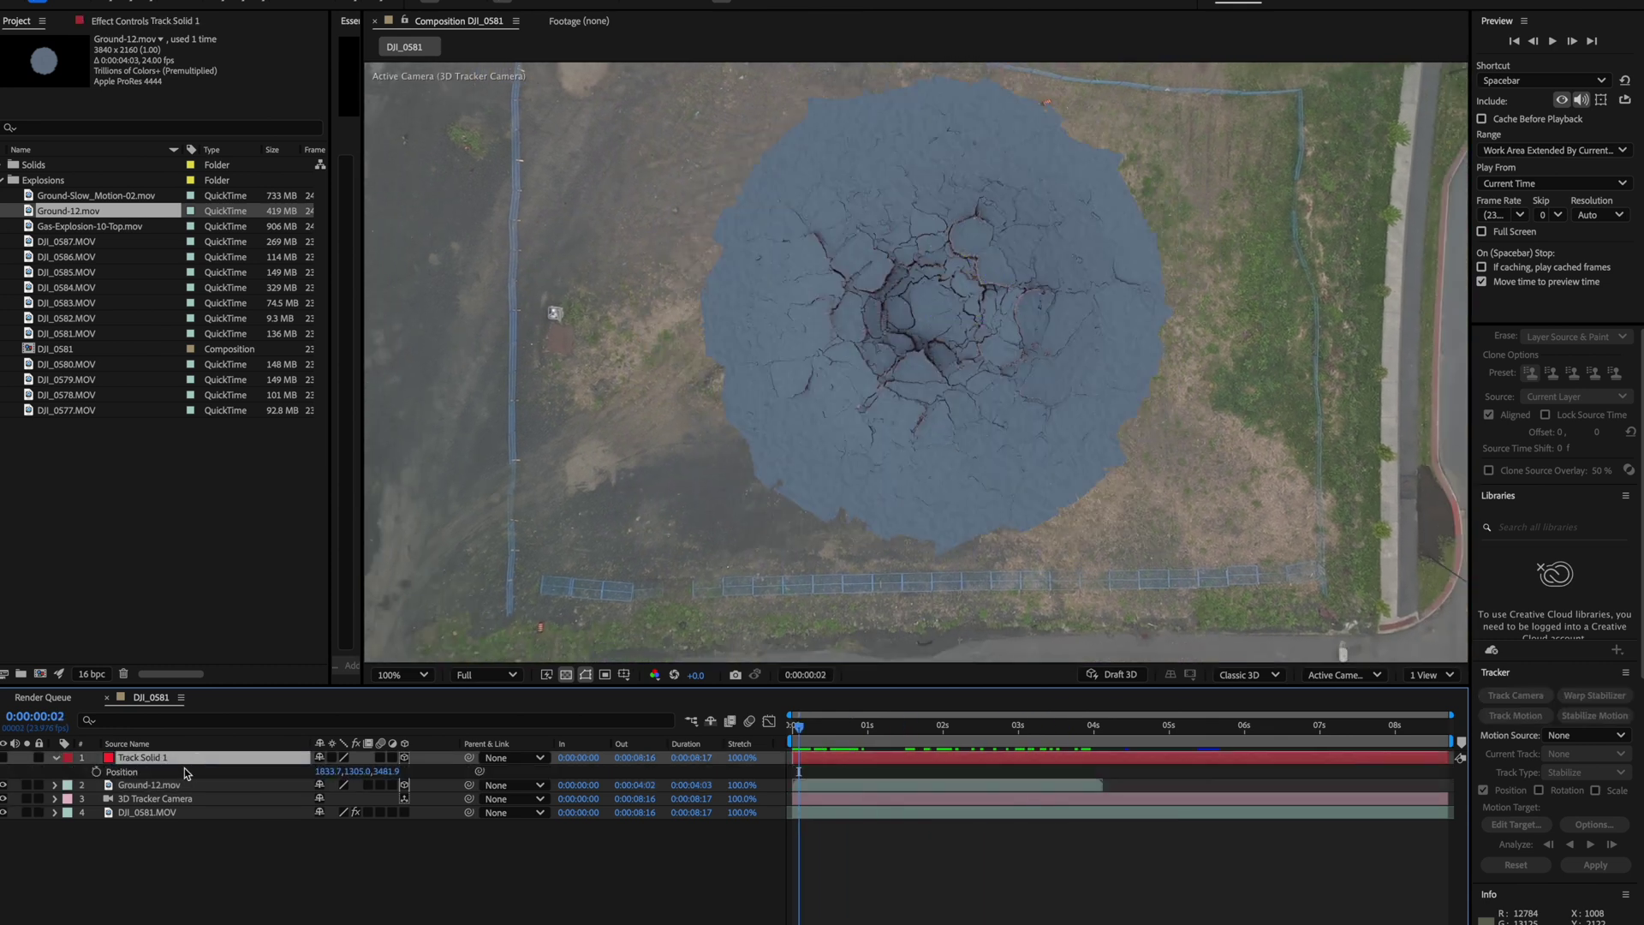
pyautogui.press('super+c')
pyautogui.click(171, 785)
pyautogui.press('super+v')
# Scale the Ground-12.mov layer up to 133%
pyautogui.moveTo(796, 728); pyautogui.dragTo(952, 730)
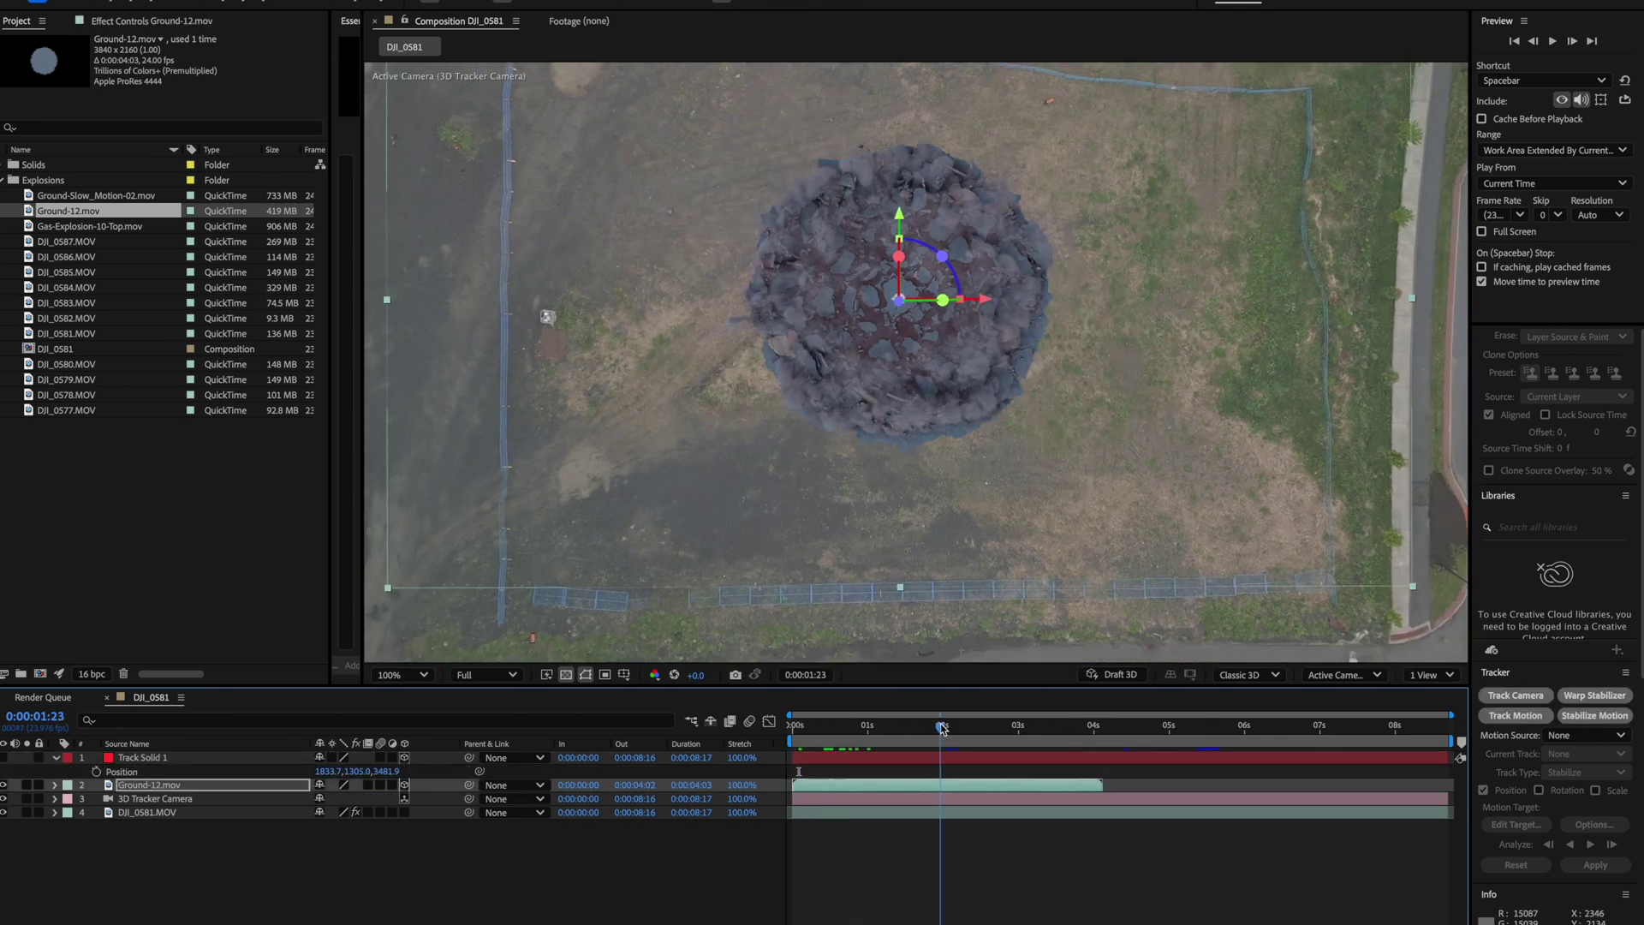
pyautogui.press('s')
pyautogui.moveTo(340, 799); pyautogui.dragTo(367, 799)
pyautogui.moveTo(917, 343); pyautogui.dragTo(908, 386)
pyautogui.moveTo(953, 728); pyautogui.dragTo(789, 739)
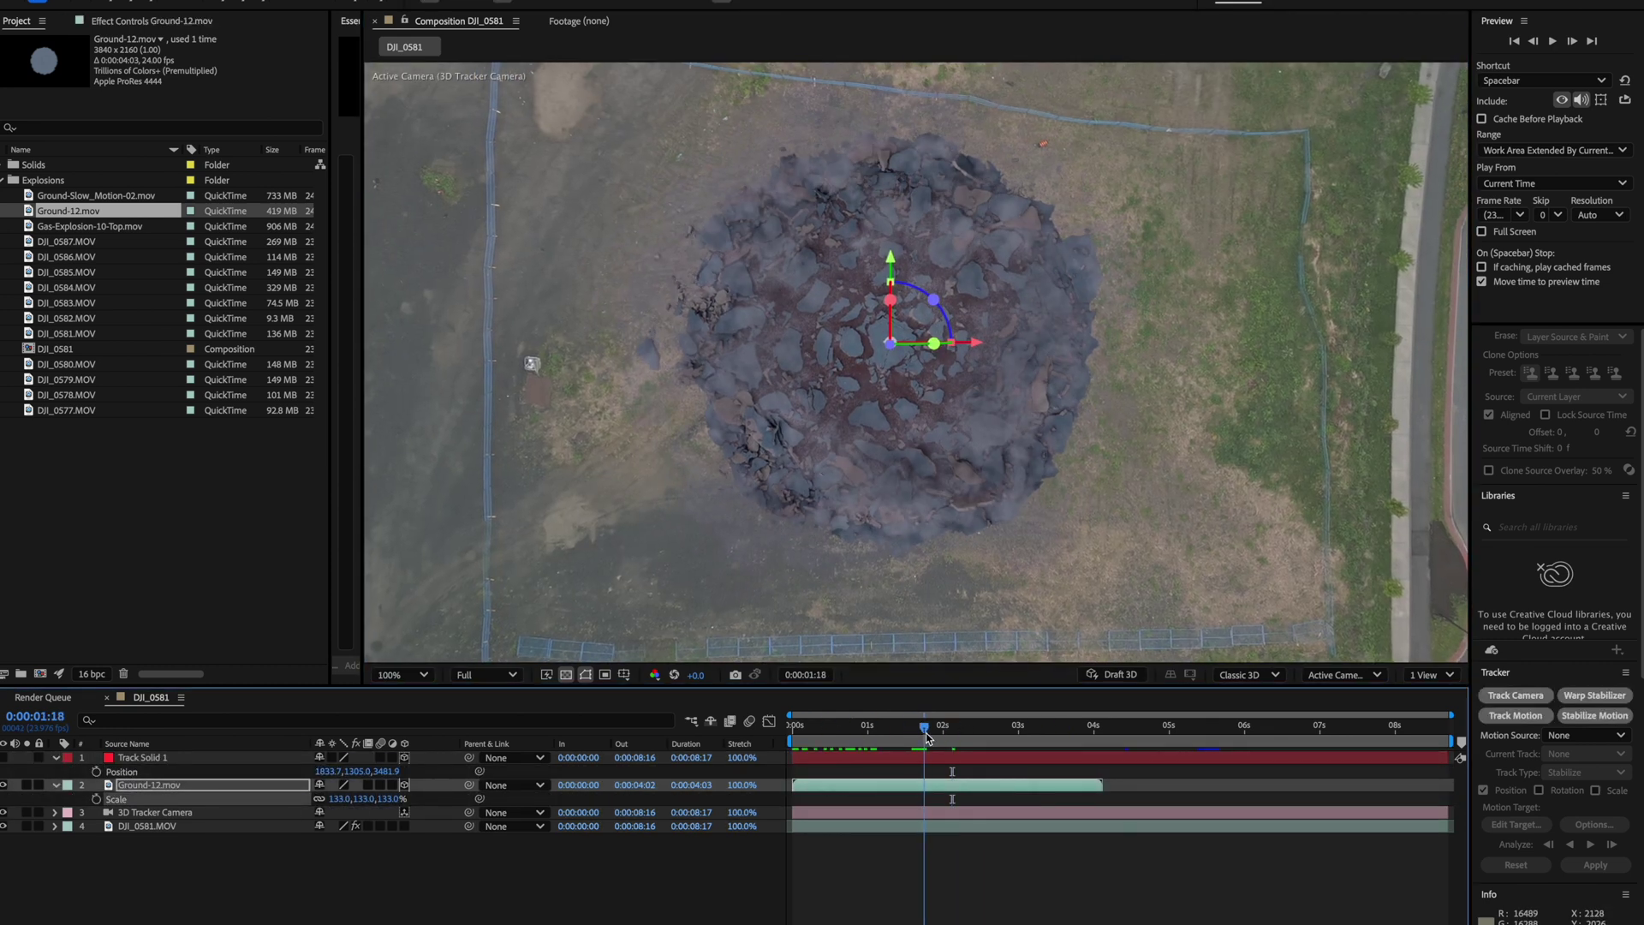
# Add Levels to Ground-12.mov and set Output Black to 4754.6 and Output White to 27242.4
pyautogui.scroll(1, 917, 589)
pyautogui.moveTo(919, 591); pyautogui.dragTo(928, 573)
pyautogui.hotkey('ctrl', 'space')
pyautogui.write('levels')
pyautogui.press('Return')
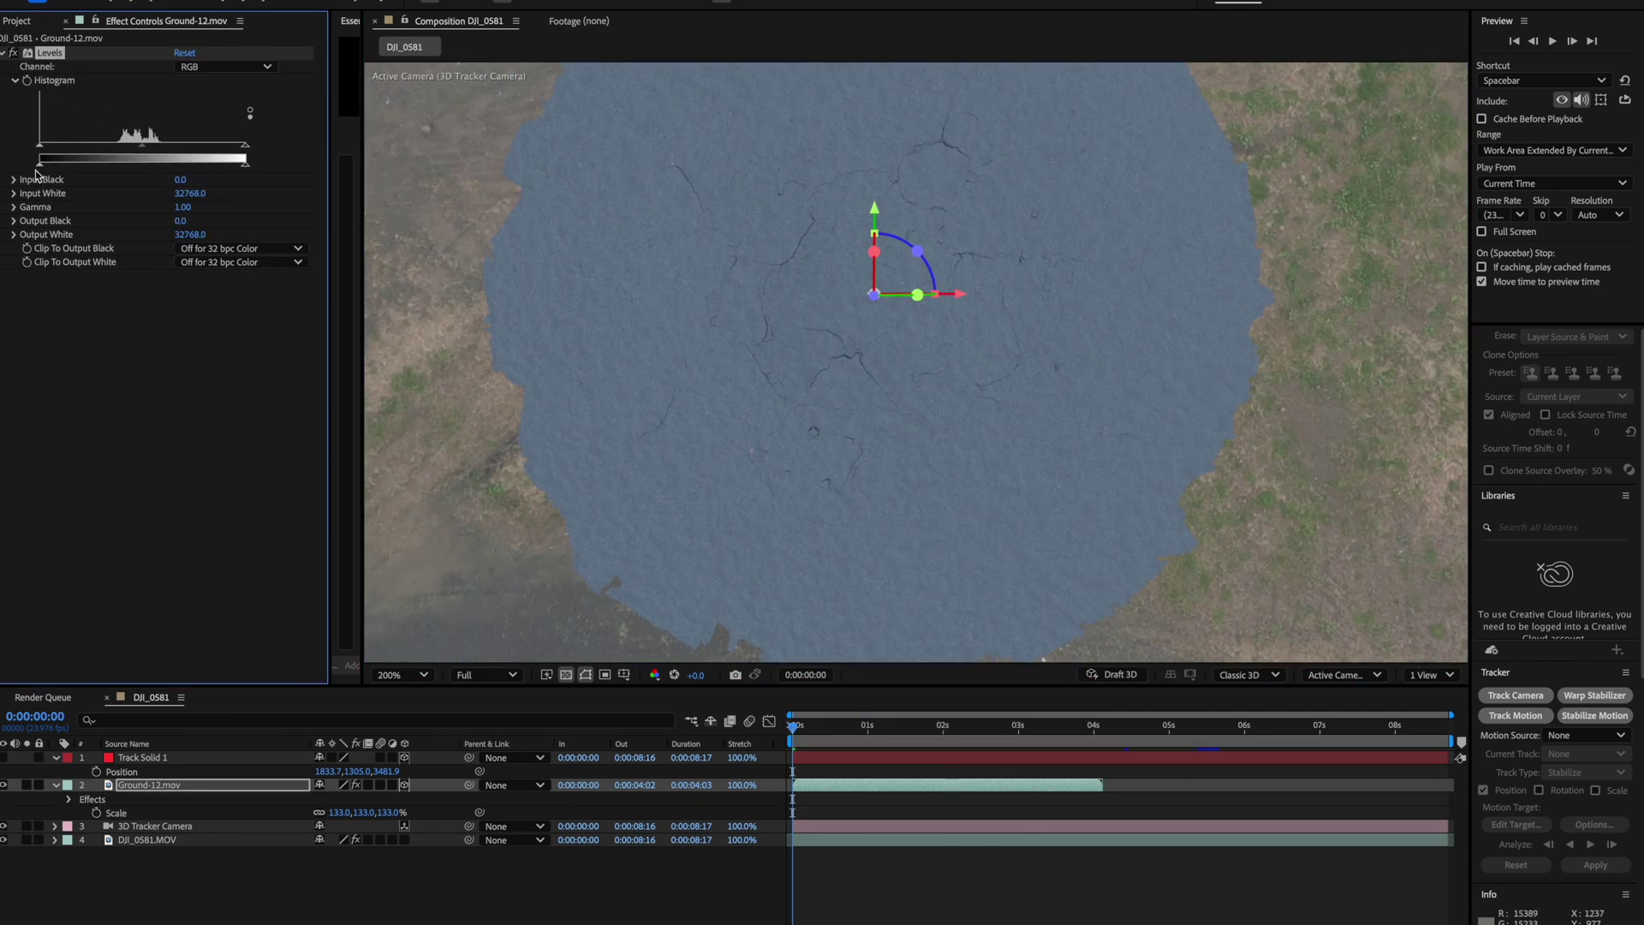
pyautogui.moveTo(42, 168)
pyautogui.mouseDown()
pyautogui.moveTo(80, 168)
pyautogui.moveTo(46, 170)
pyautogui.moveTo(66, 171)
pyautogui.mouseUp()
pyautogui.moveTo(244, 165); pyautogui.dragTo(213, 168)
# Add Tritone to Ground-12.mov, sample the midtone color from the surrounding dirt, and set Blend With Original to 10%
pyautogui.hotkey('ctrl', 'space')
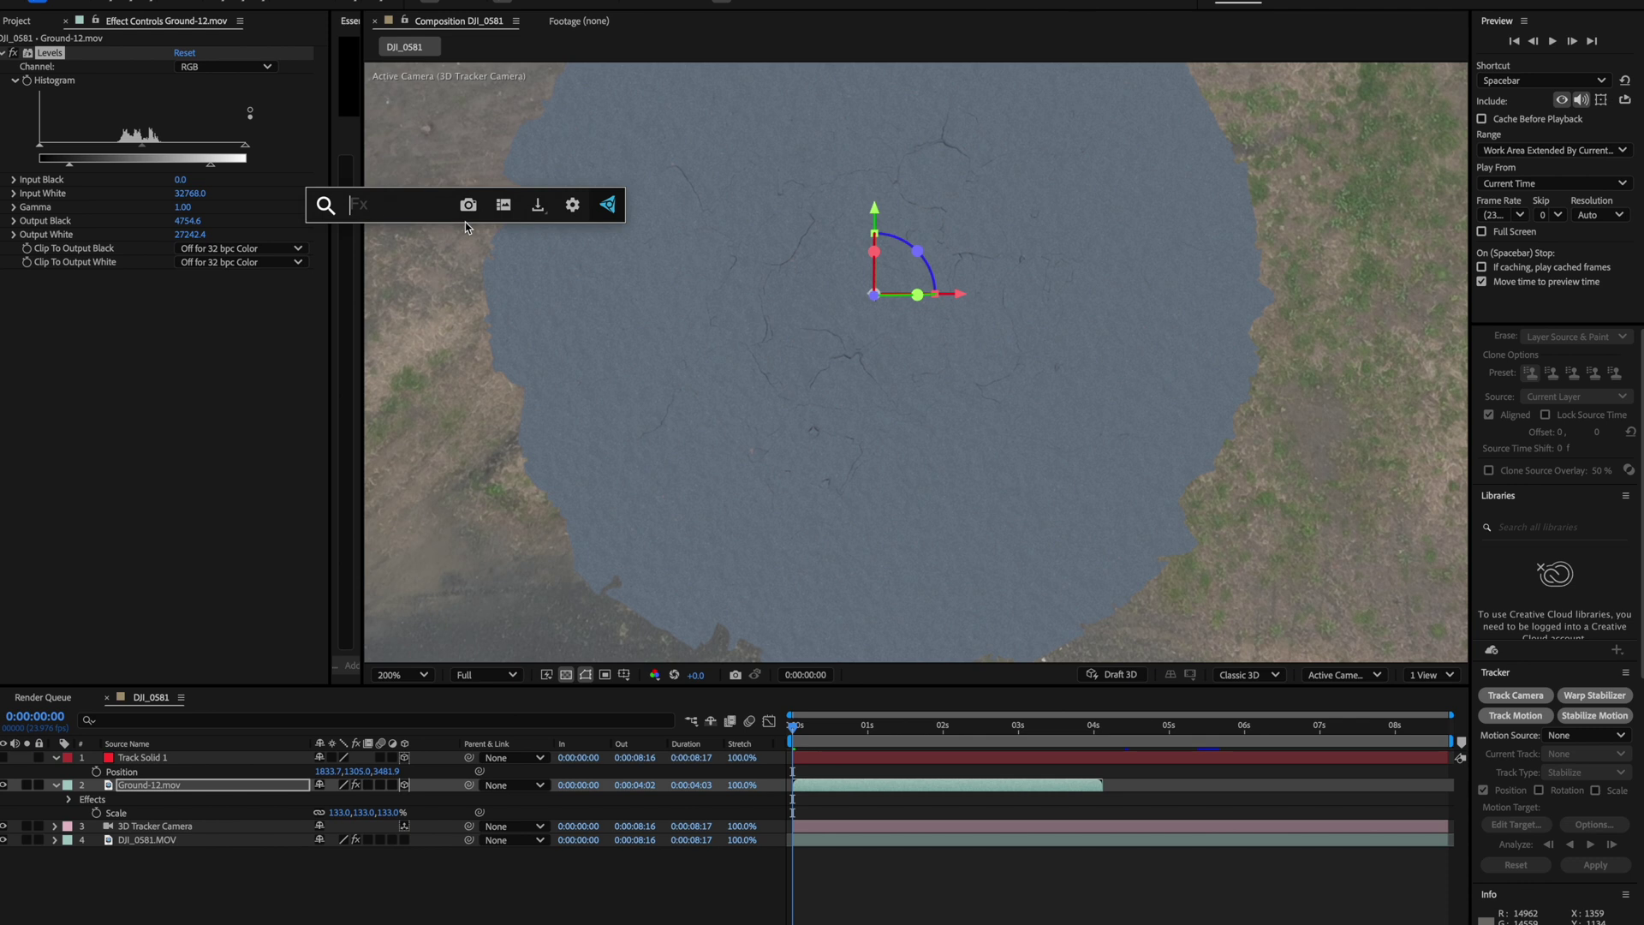
pyautogui.write('trit')
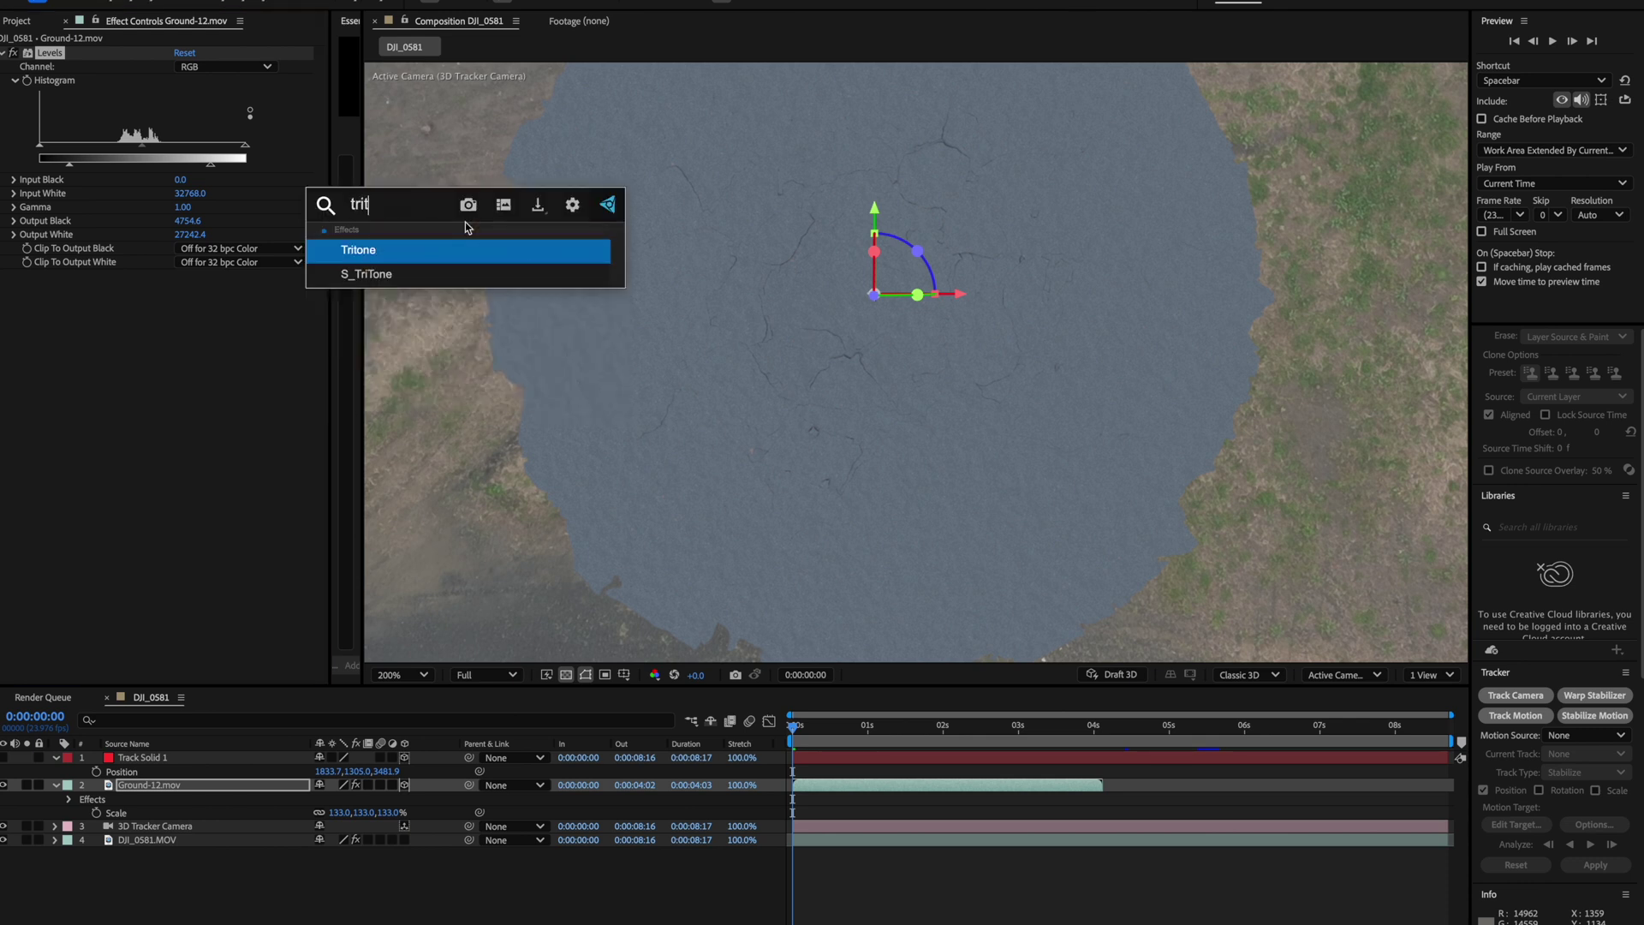
pyautogui.press('Return')
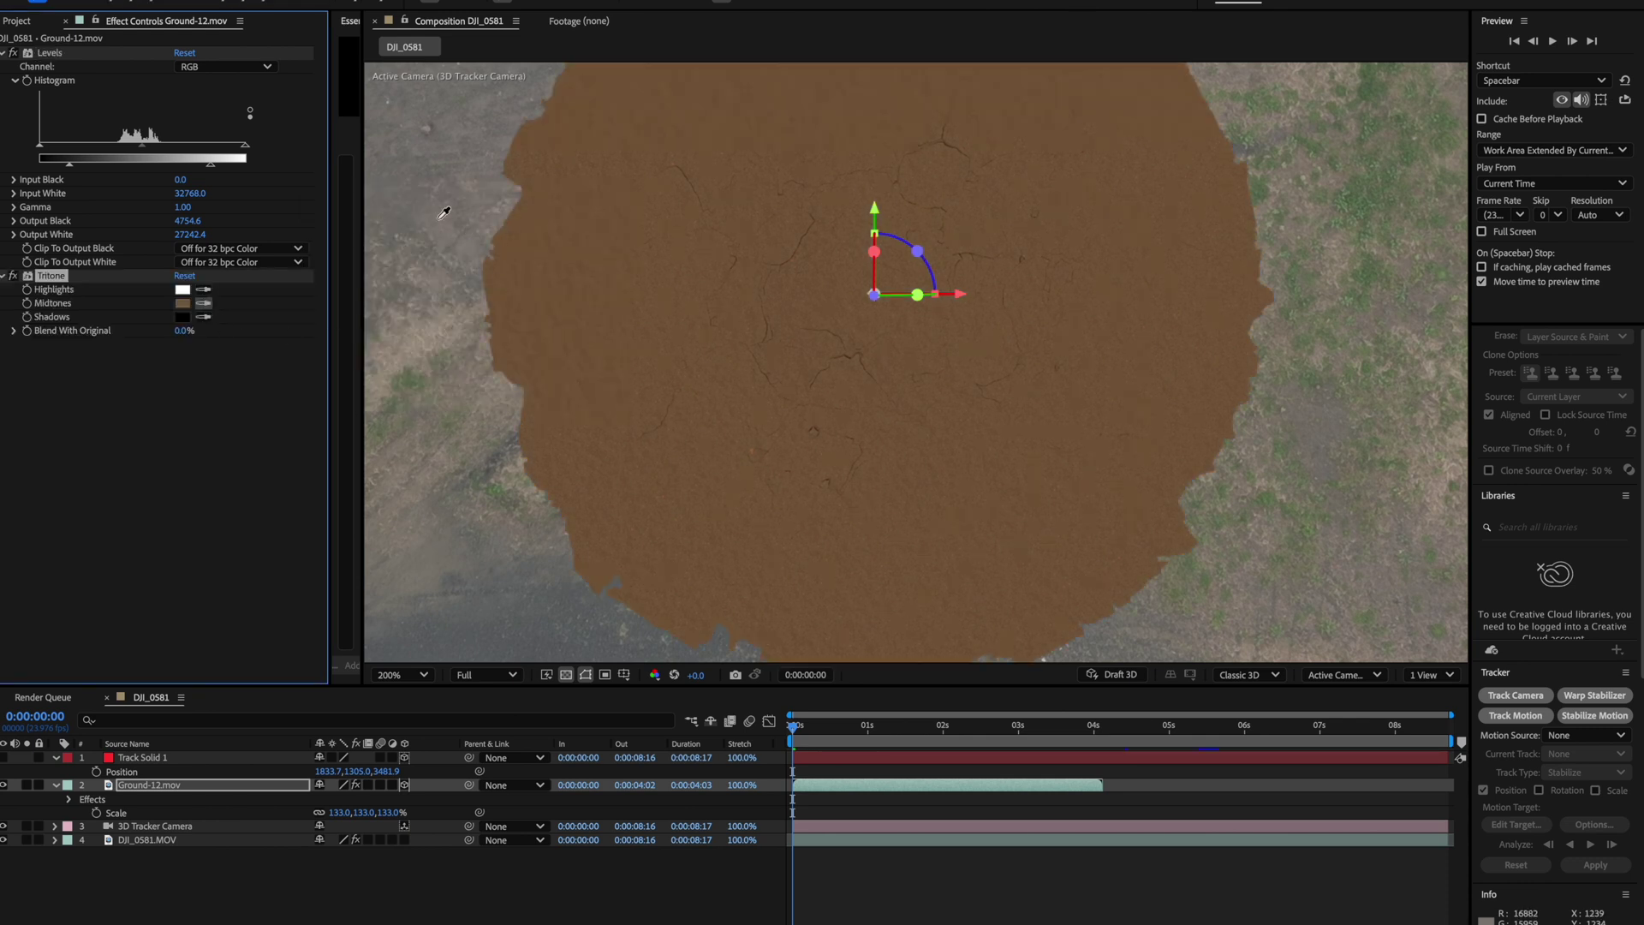
pyautogui.click(488, 218)
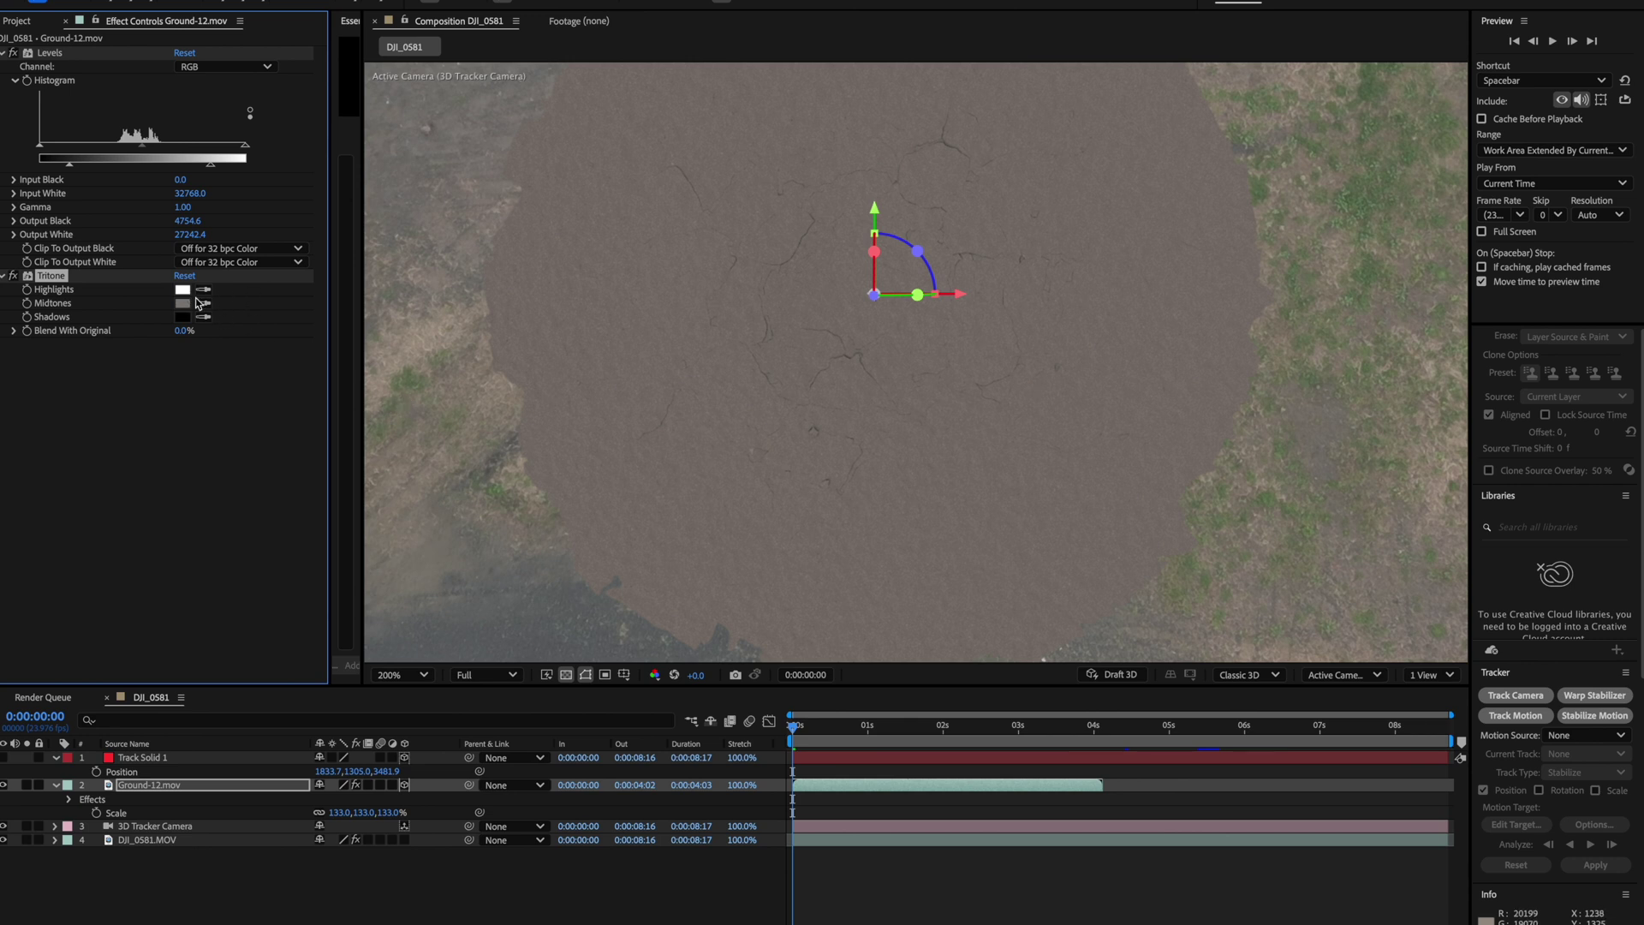
pyautogui.press(',')
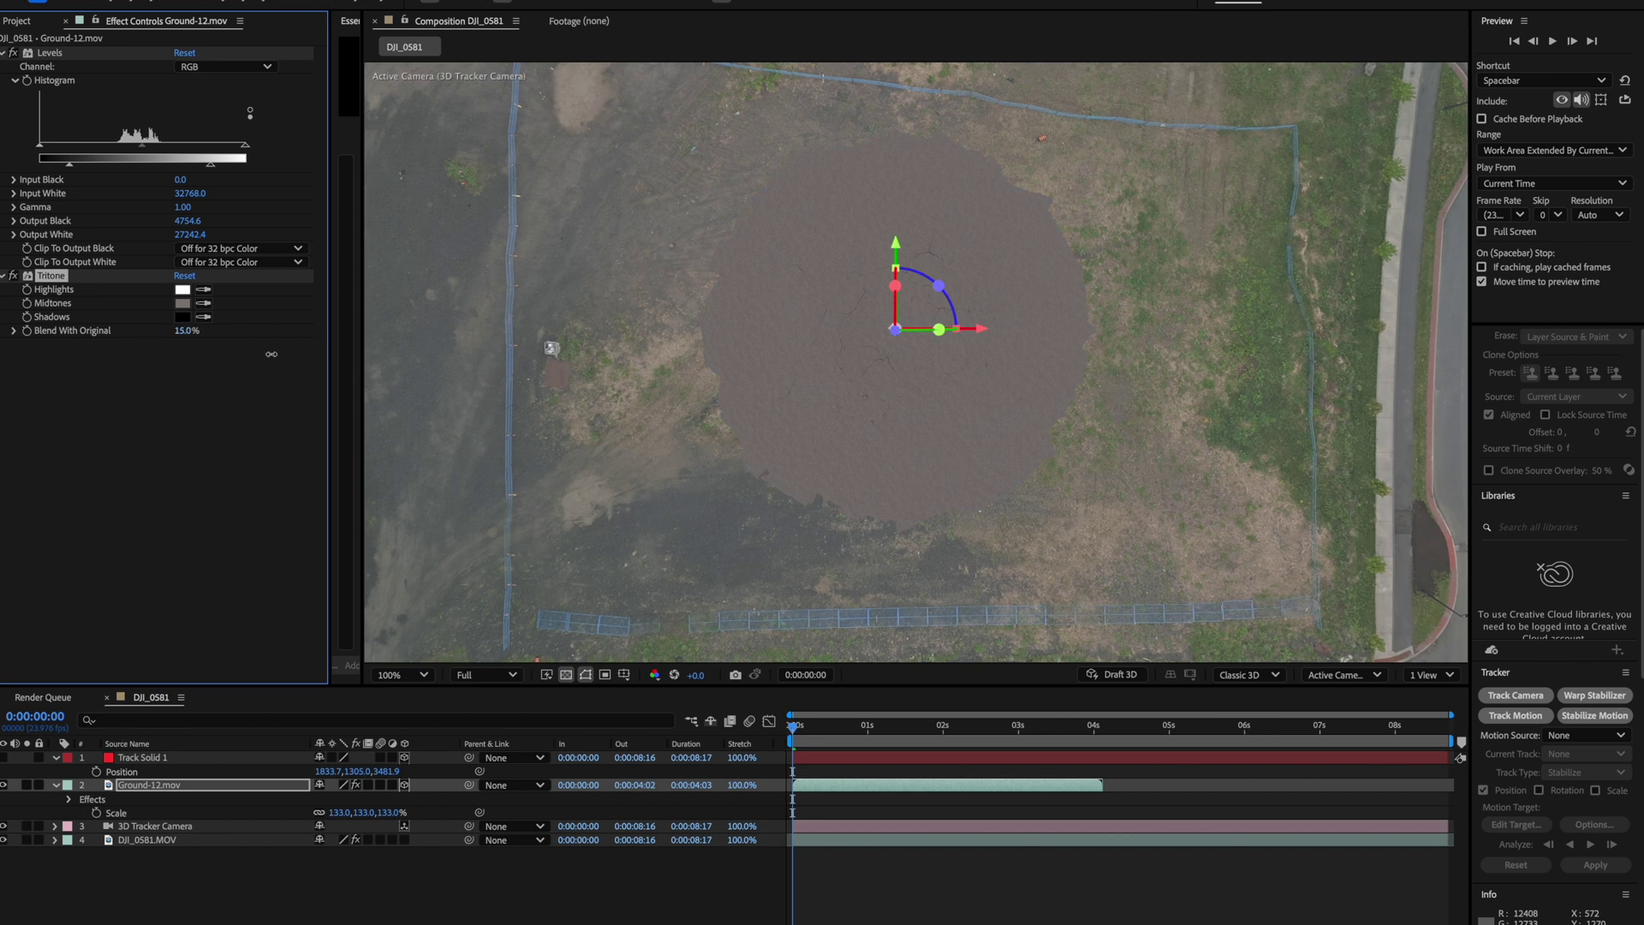
pyautogui.moveTo(264, 357); pyautogui.dragTo(262, 357)
pyautogui.moveTo(801, 728); pyautogui.dragTo(868, 726)
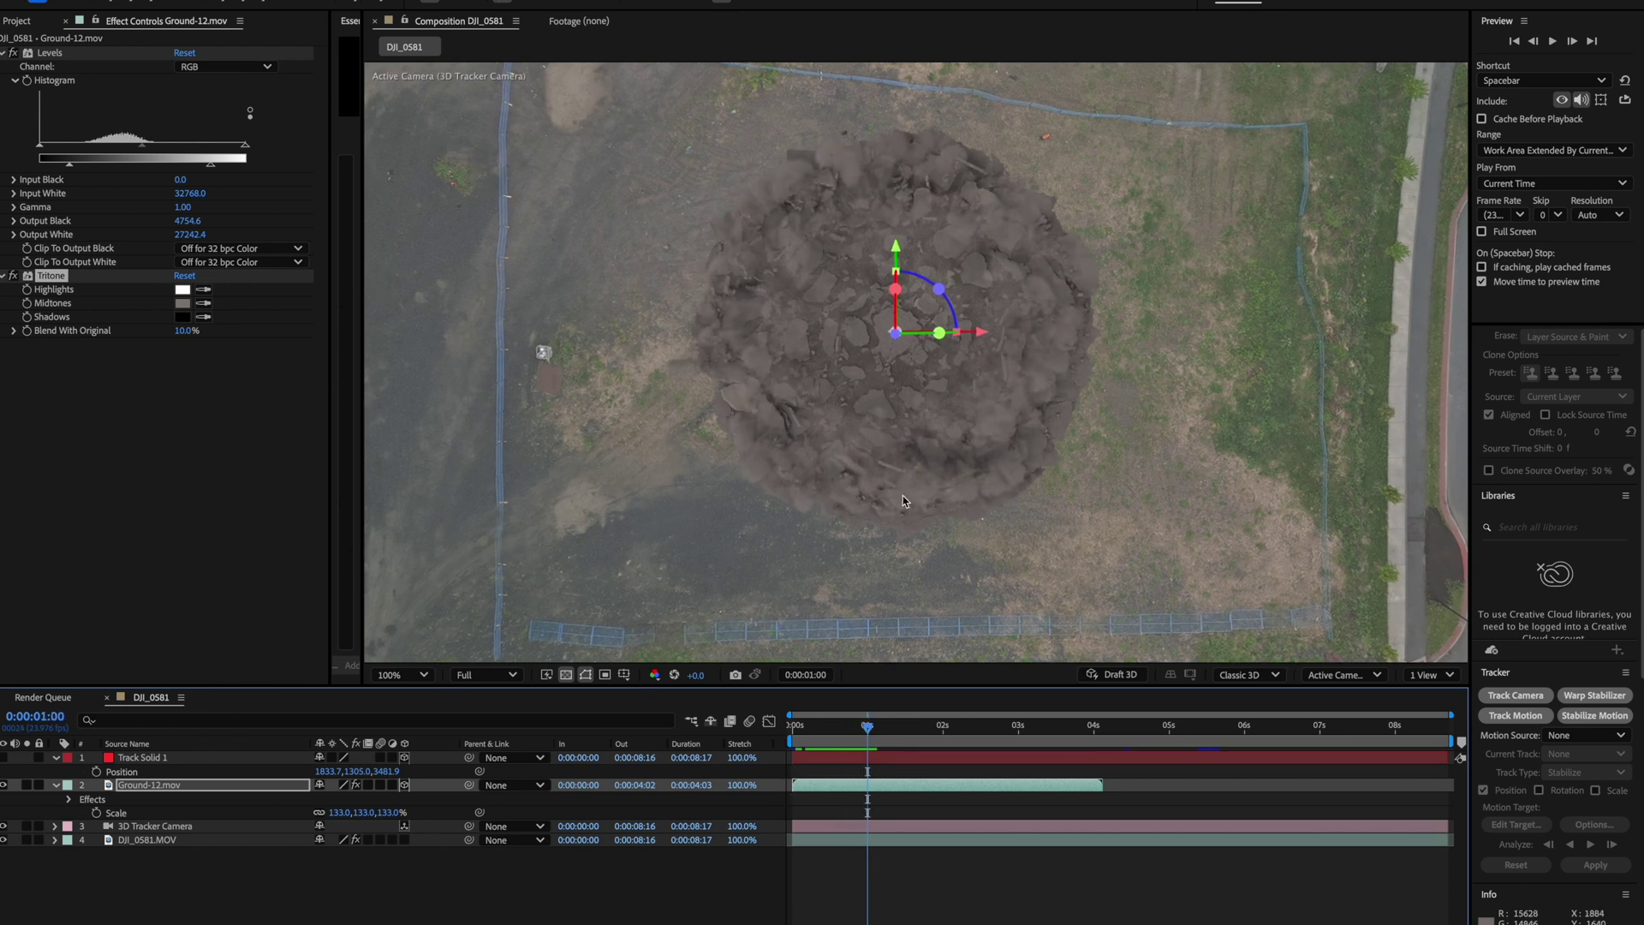
# Duplicate the Ground-12.mov layer and replace the upper copy's source with Gas-Explosion-10-Top.mov
pyautogui.click(20, 19)
pyautogui.click(166, 786)
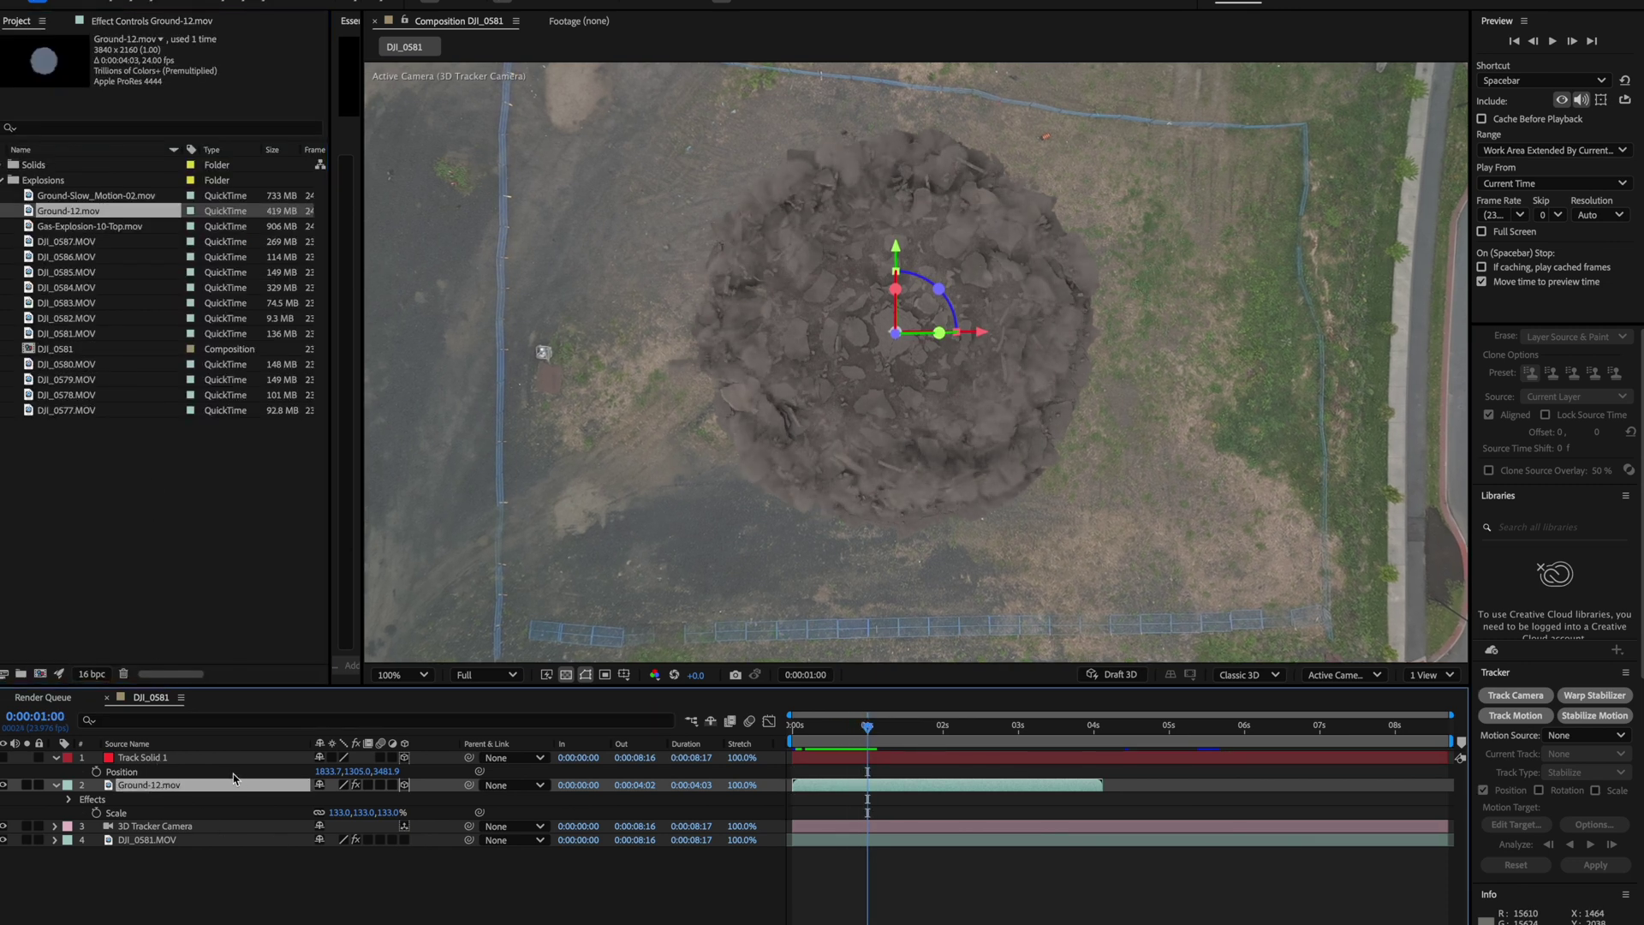
pyautogui.hotkey('ctrl', 'd')
pyautogui.moveTo(103, 231); pyautogui.dragTo(151, 791)
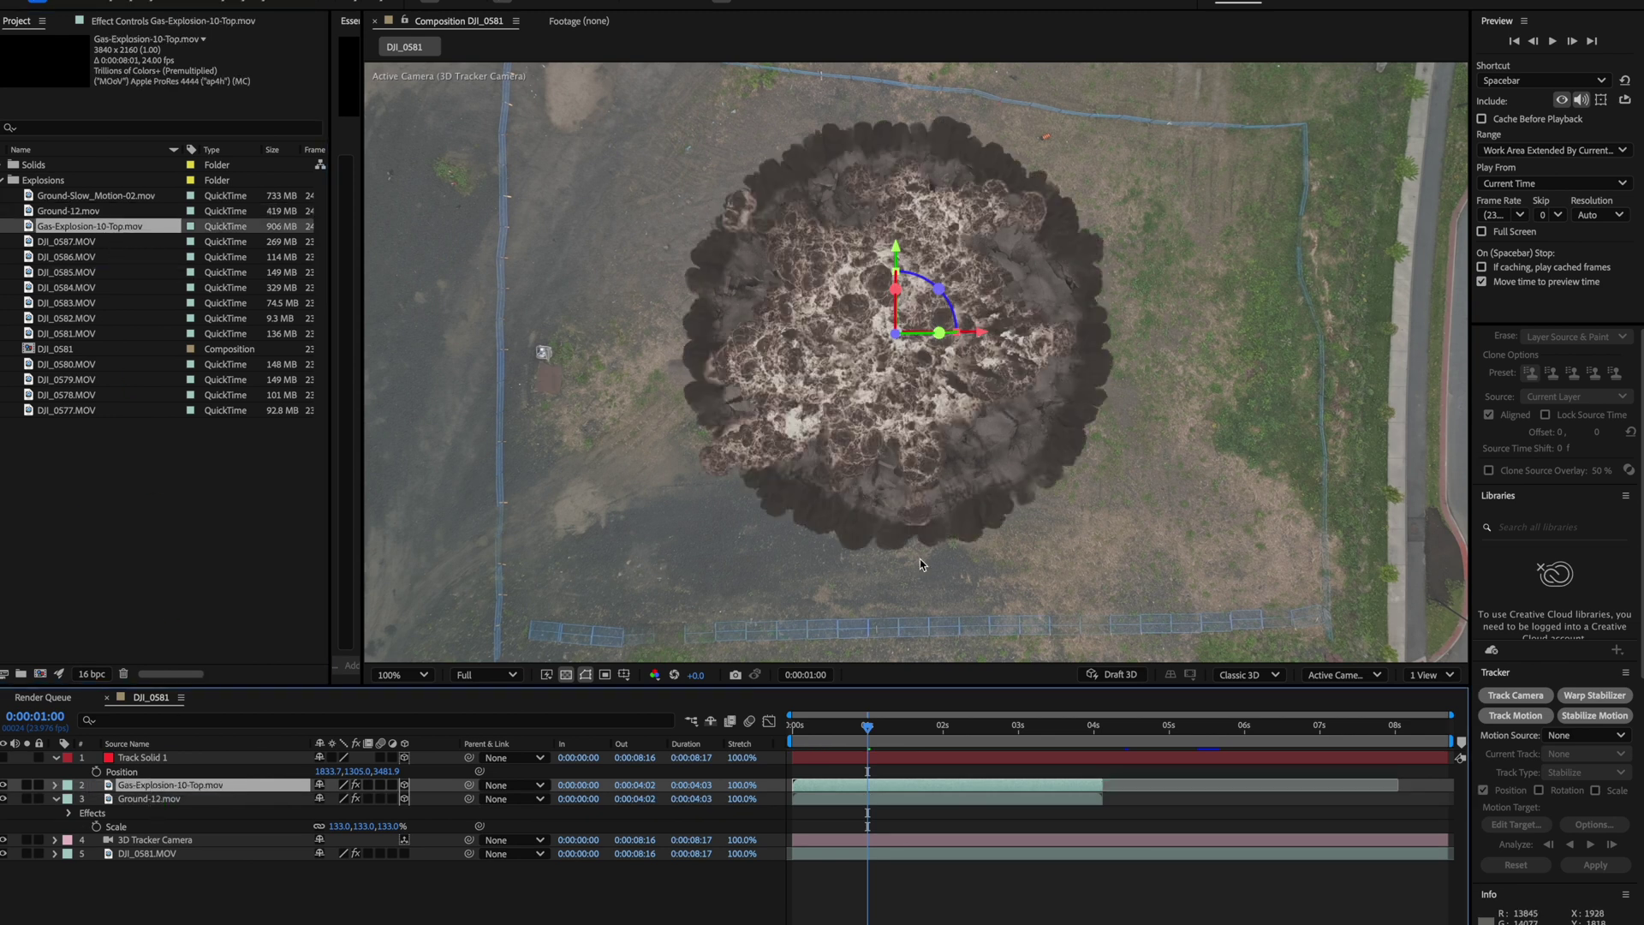
# Remove the Tritone effect from the Gas-Explosion-10-Top.mov layer
pyautogui.moveTo(865, 736); pyautogui.dragTo(940, 742)
pyautogui.click(144, 18)
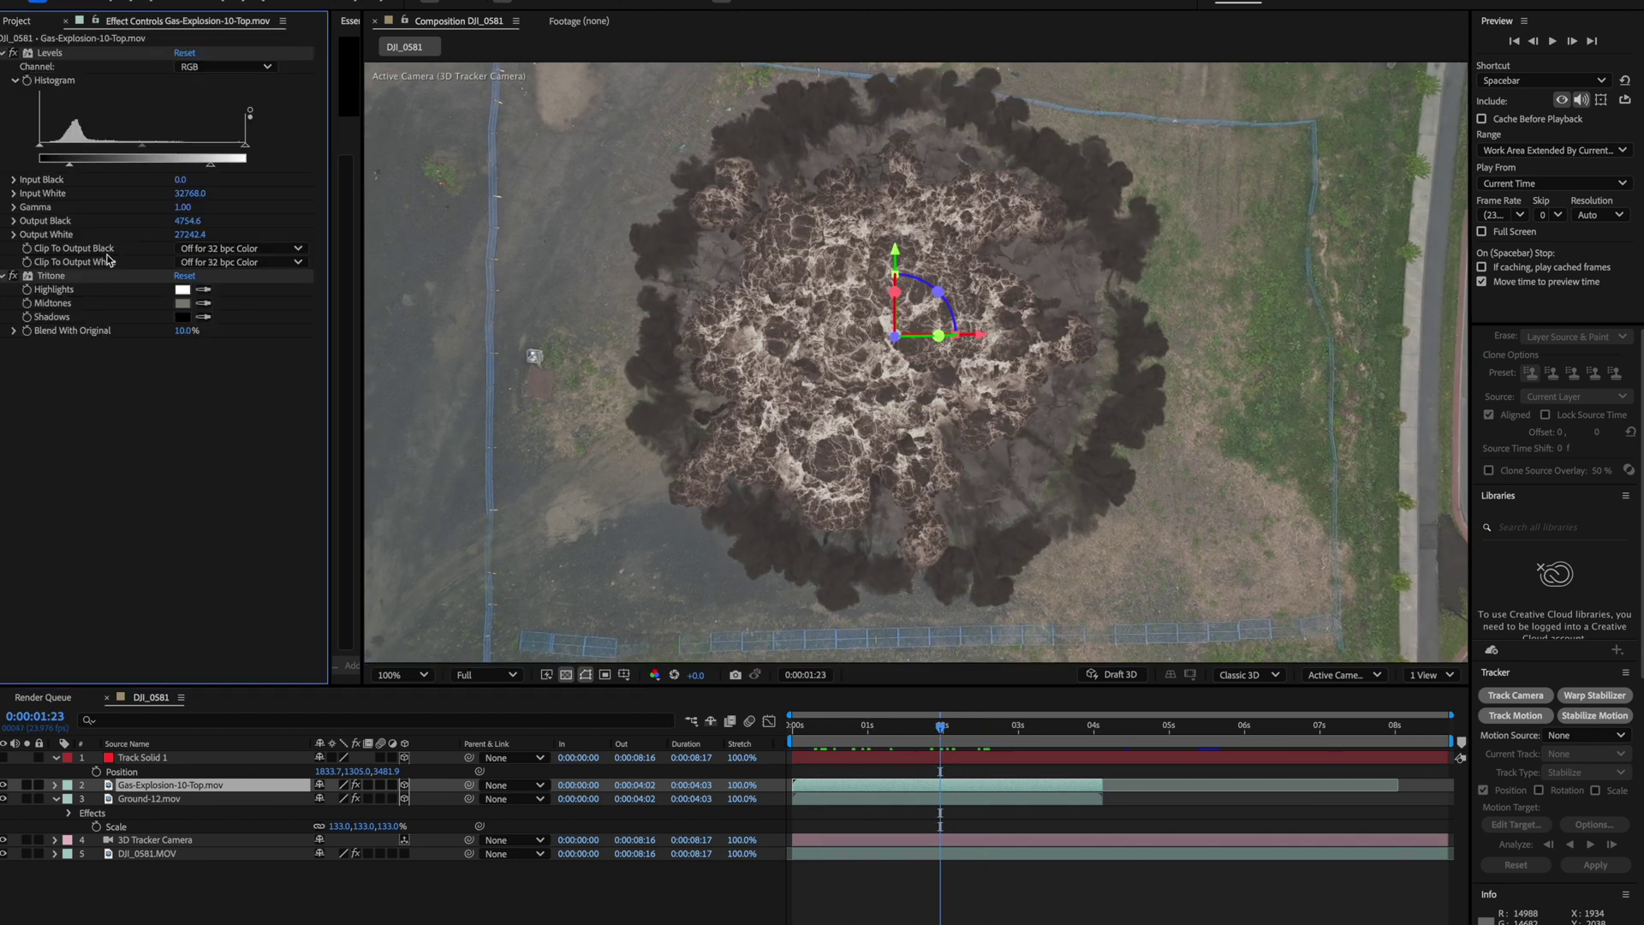
pyautogui.click(89, 277)
pyautogui.press('Delete')
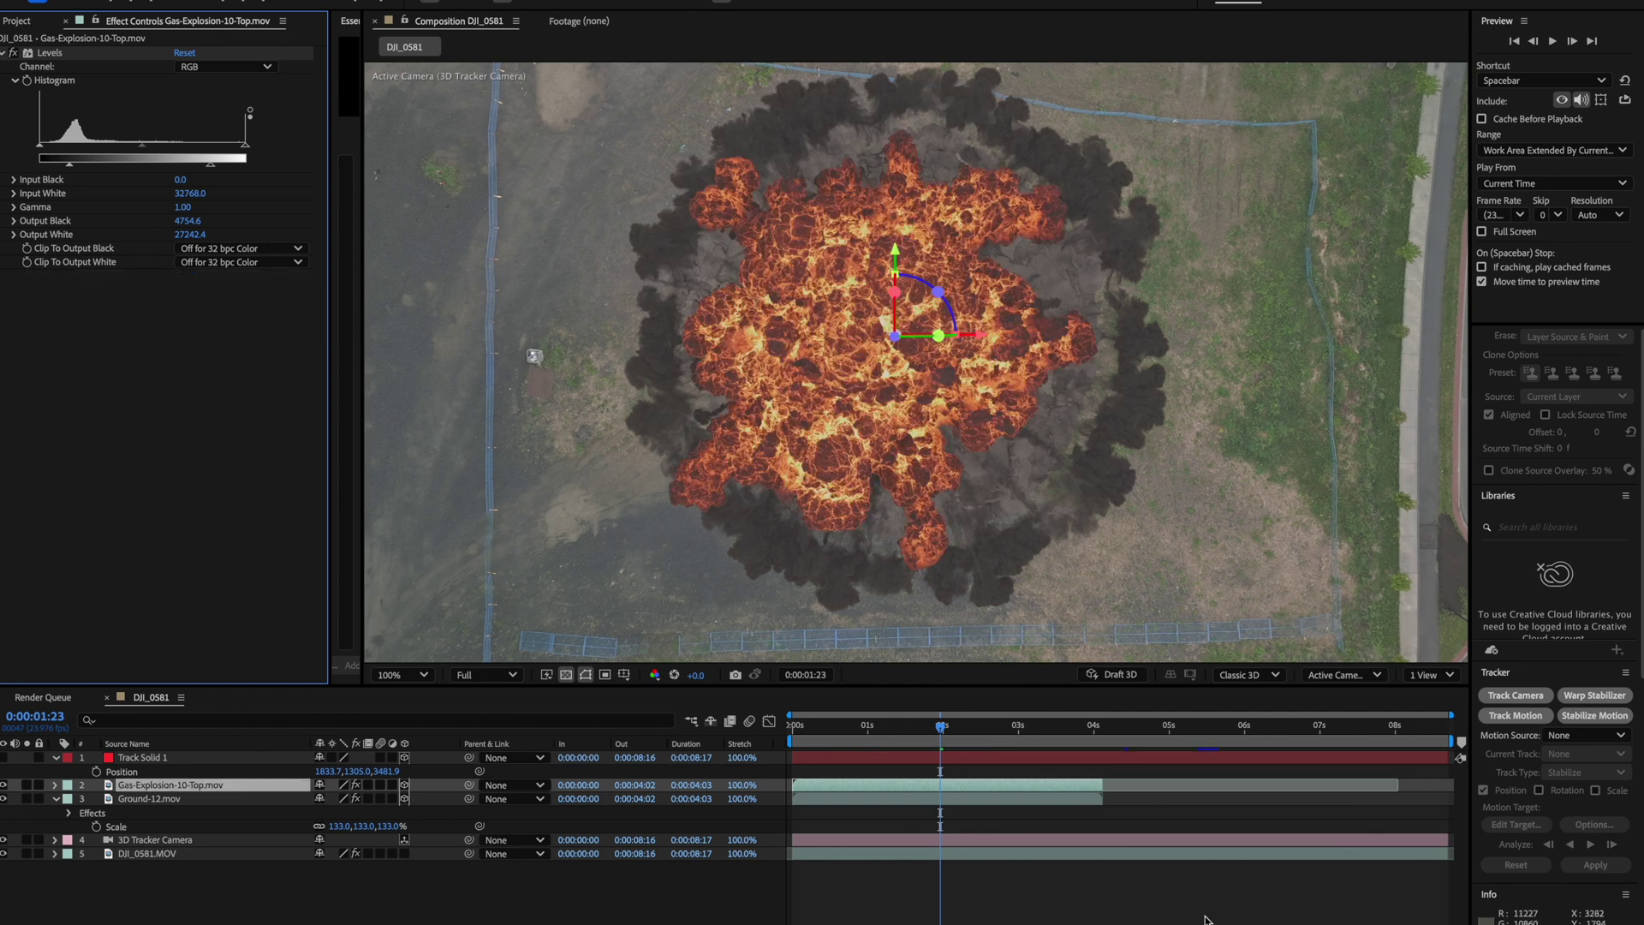
# Add Hue/Saturation with Master Saturation at -64 to Gas-Explosion-10-Top.mov and copy the effect to Ground-12.mov
pyautogui.moveTo(941, 735); pyautogui.dragTo(975, 726)
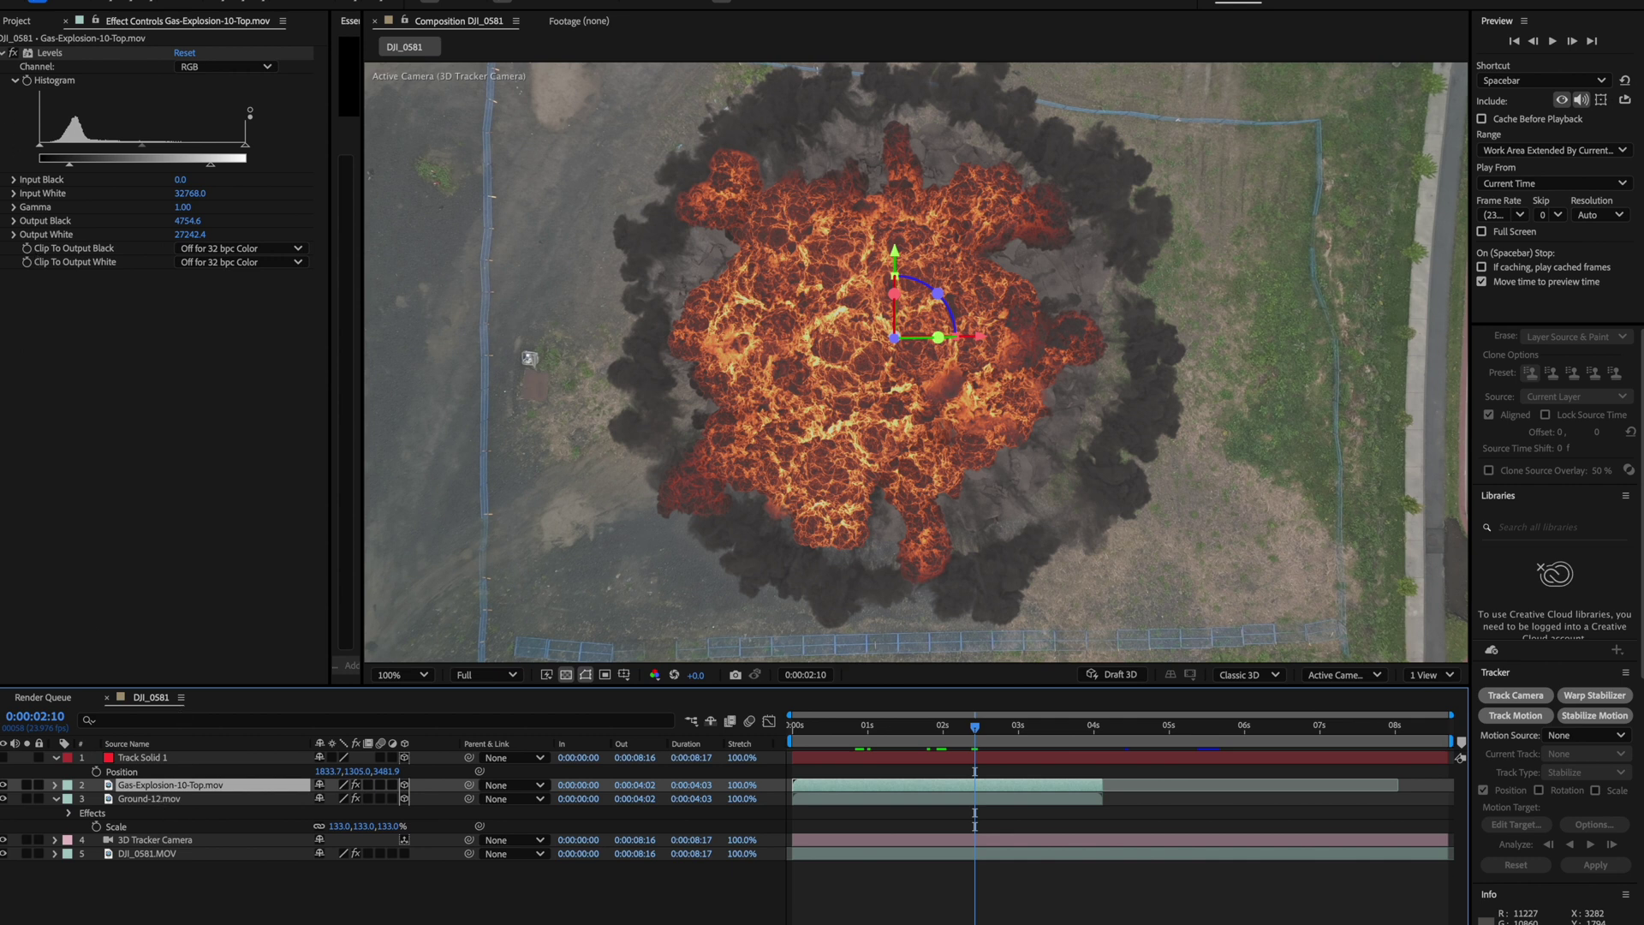
pyautogui.hotkey('ctrl', 'space')
pyautogui.write('hue')
pyautogui.press('Return')
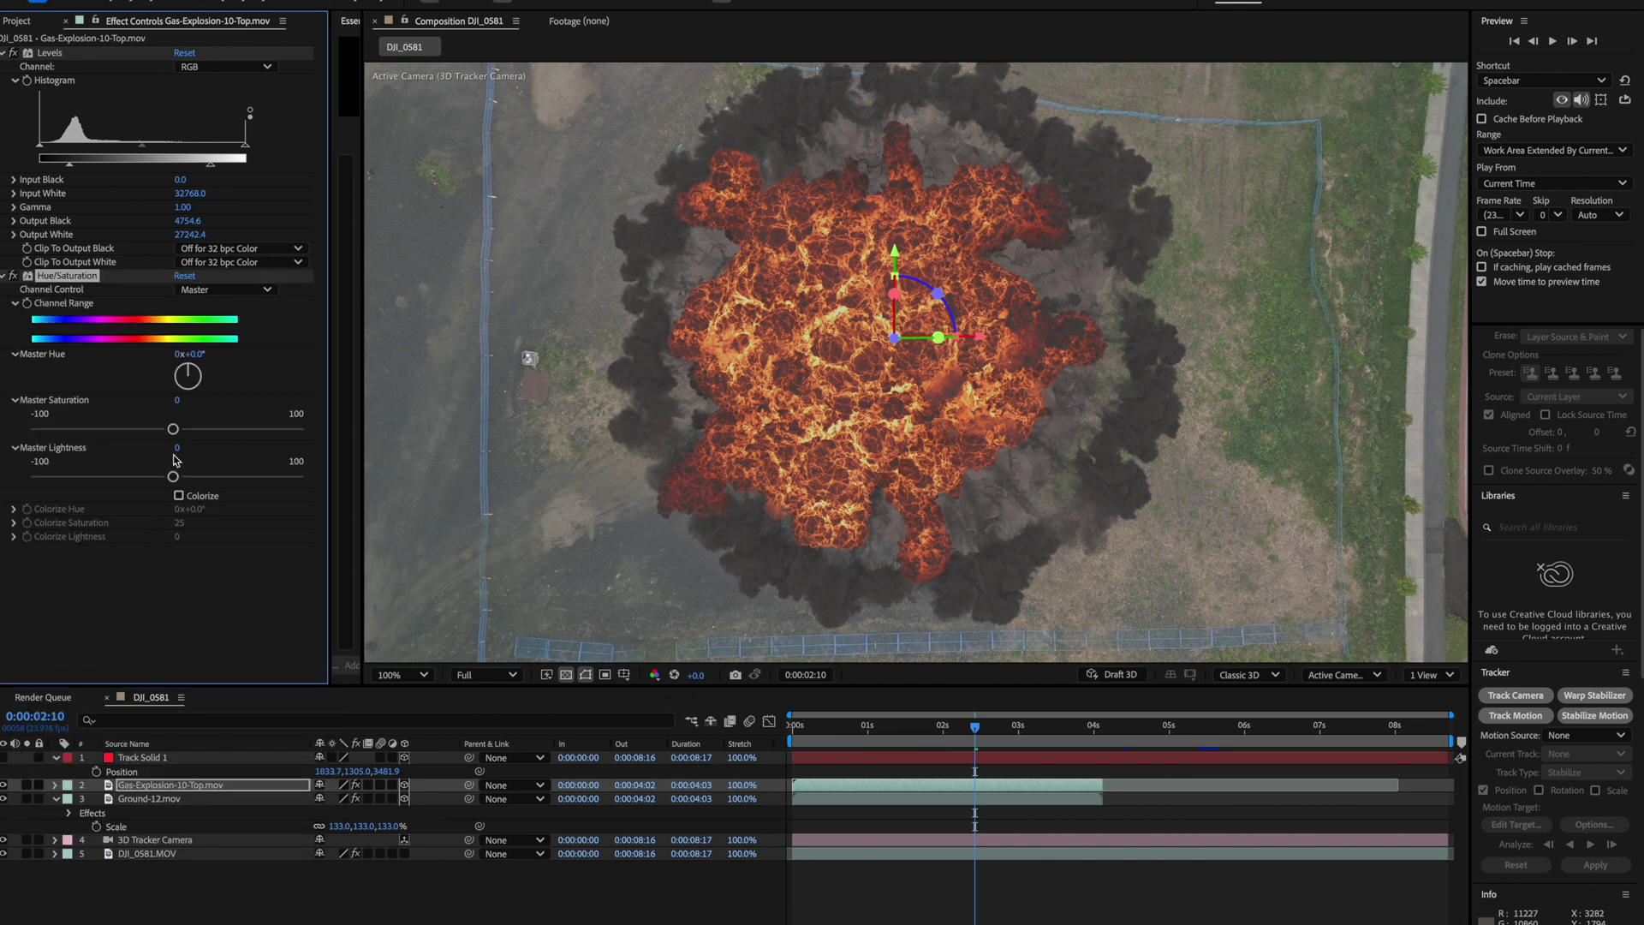
pyautogui.moveTo(163, 430); pyautogui.dragTo(86, 449)
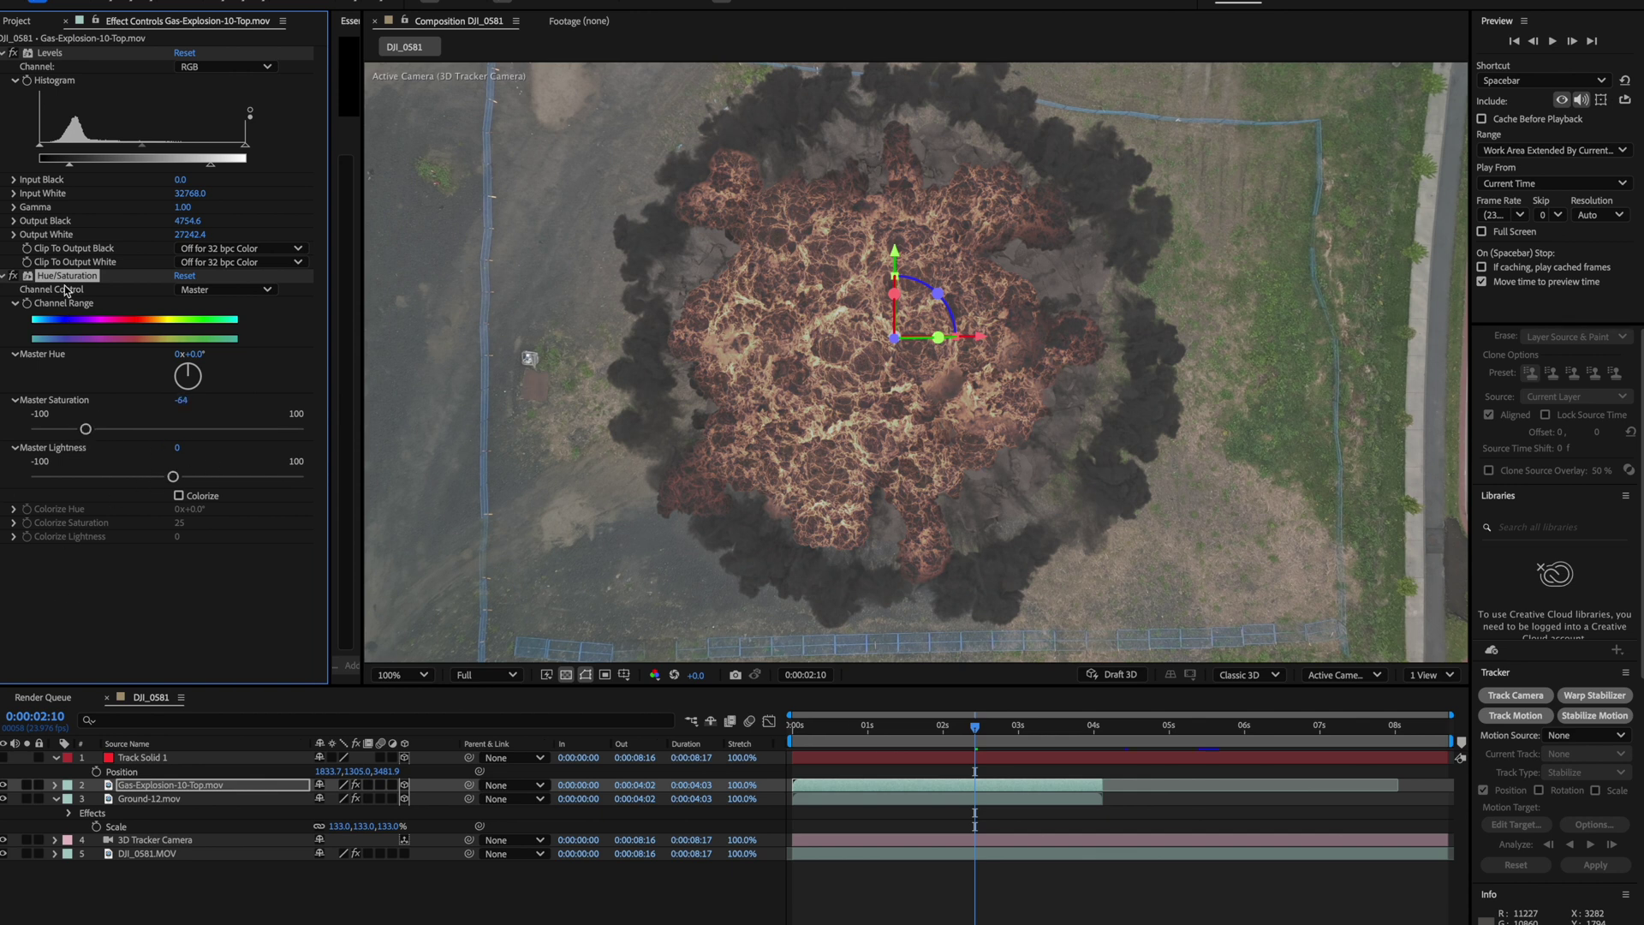
pyautogui.click(187, 800)
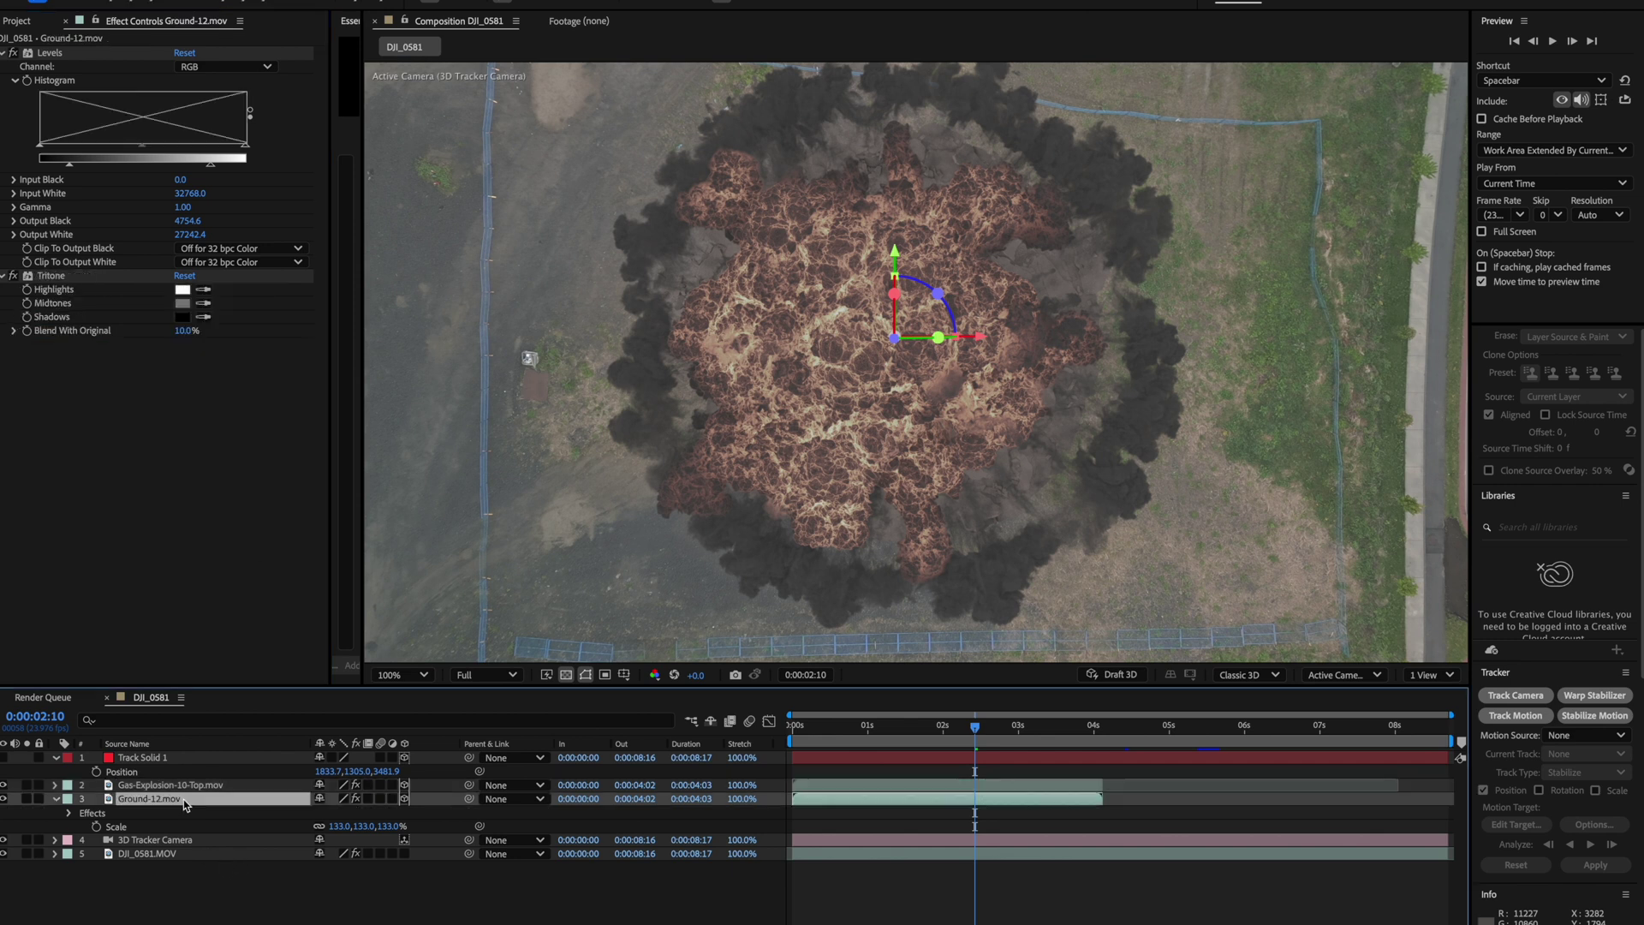
pyautogui.moveTo(857, 728); pyautogui.dragTo(766, 753)
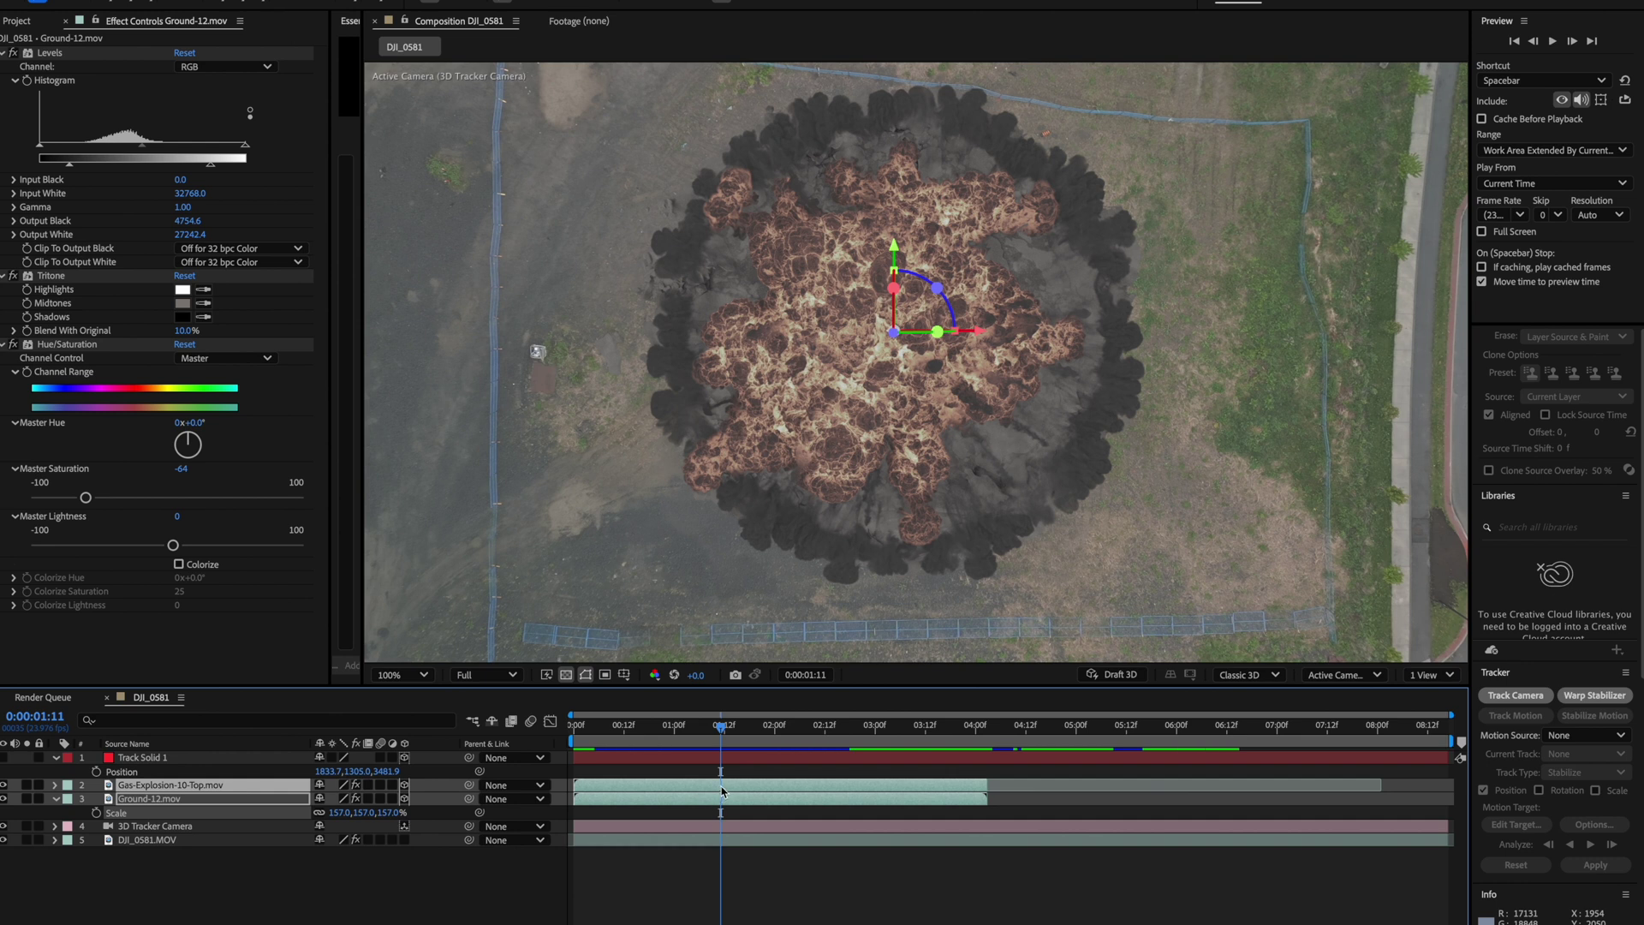
# Enable time remapping on the Gas-Explosion-10-Top.mov and Ground-12.mov layers
pyautogui.rightClick(723, 785)
pyautogui.moveTo(814, 593)
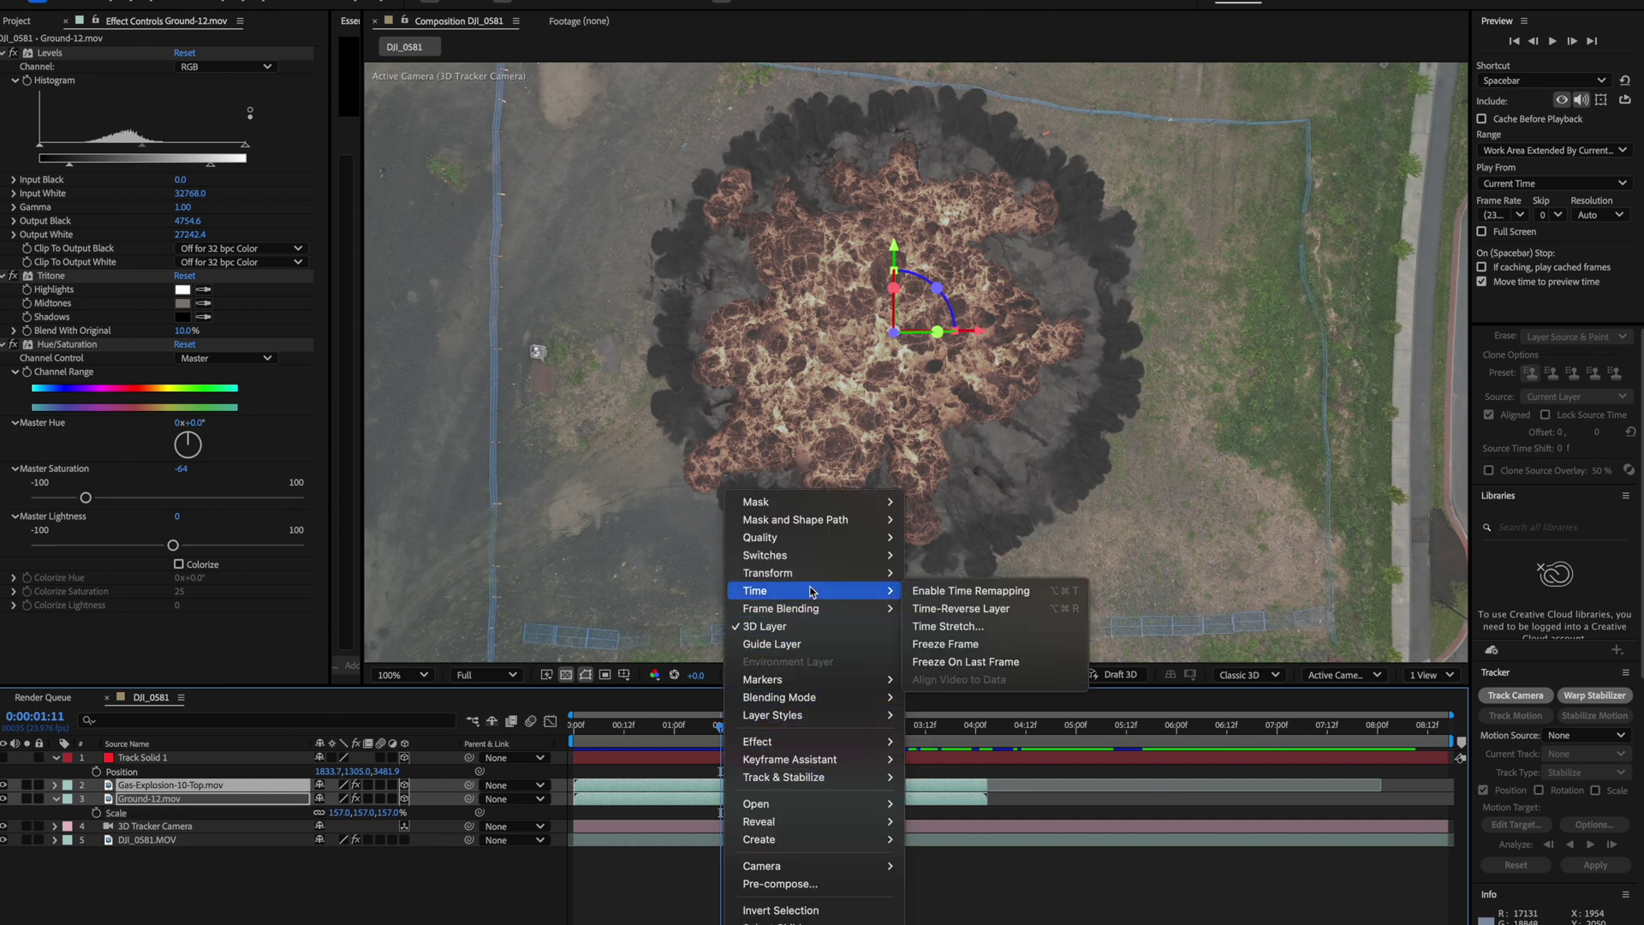
pyautogui.click(991, 591)
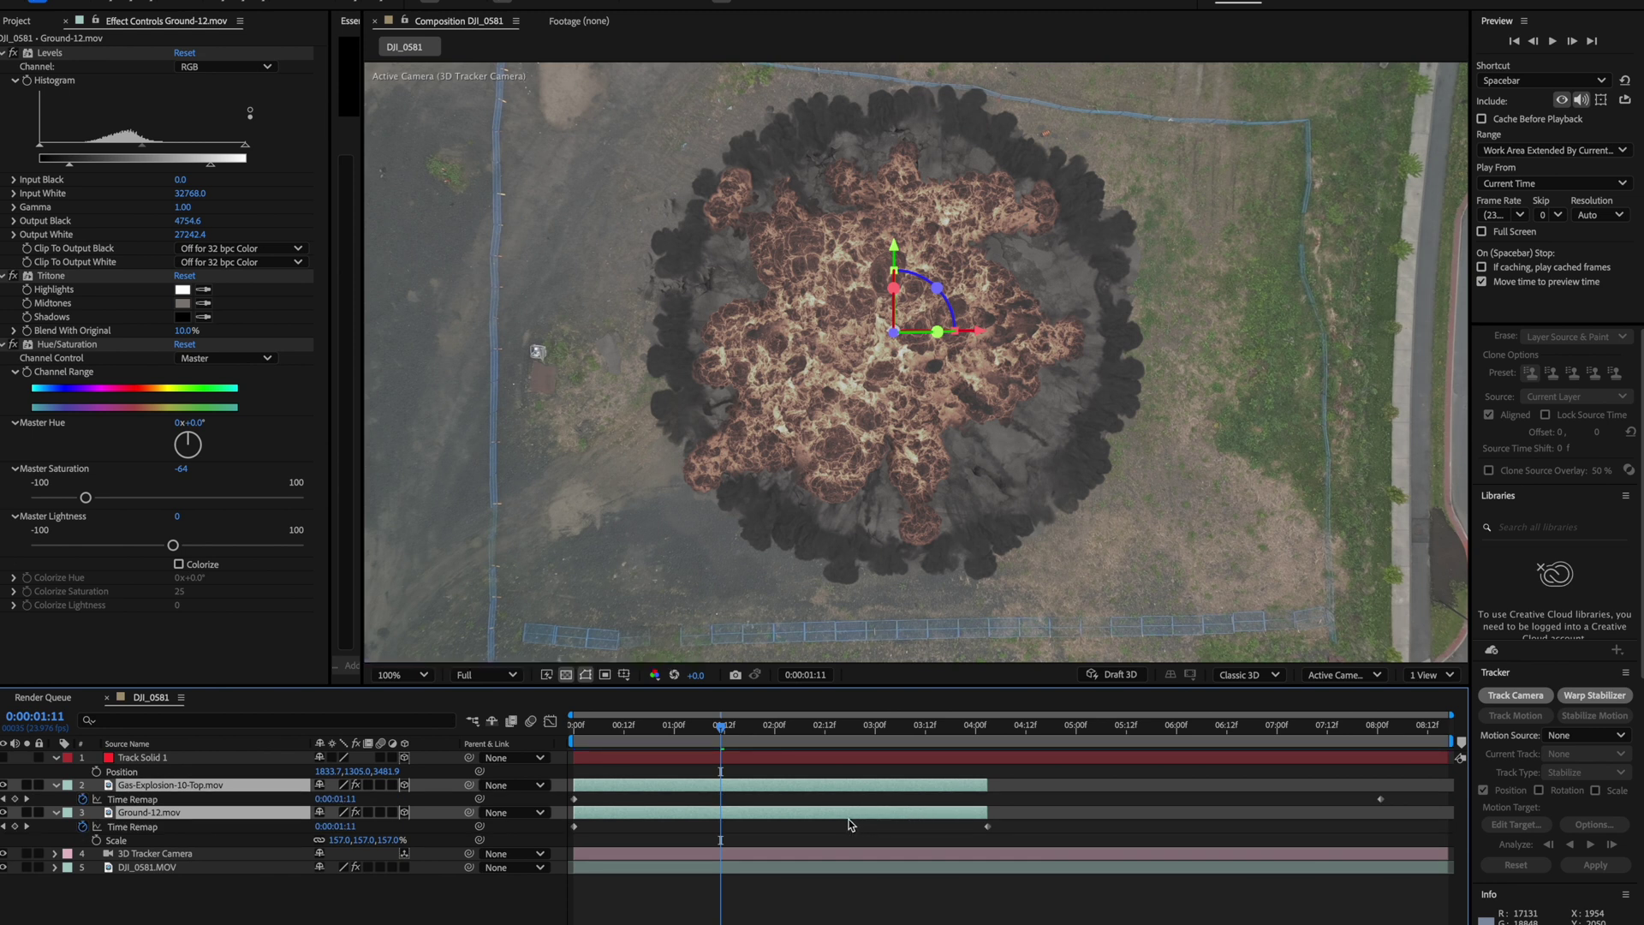
# Align Ground-12.mov's last Time Remap keyframe with the gas explosion's and move both layers' middle keyframes to 0:00:00:16
pyautogui.moveTo(1167, 834); pyautogui.dragTo(1195, 835)
pyautogui.moveTo(733, 733); pyautogui.dragTo(981, 755)
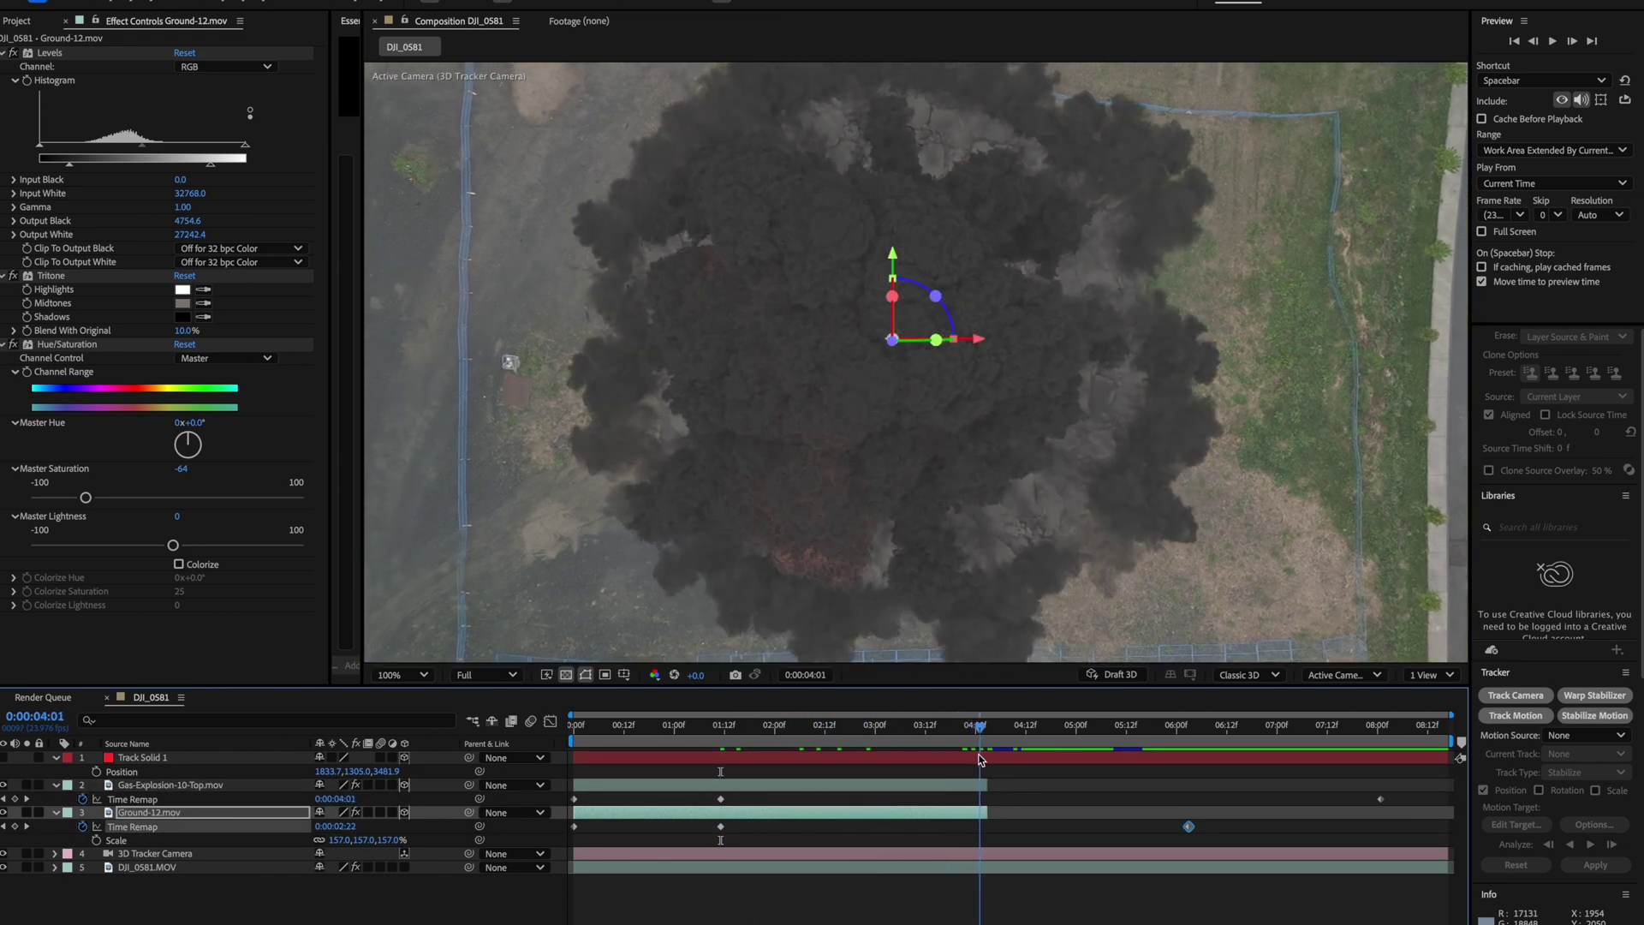
pyautogui.press('super+z')
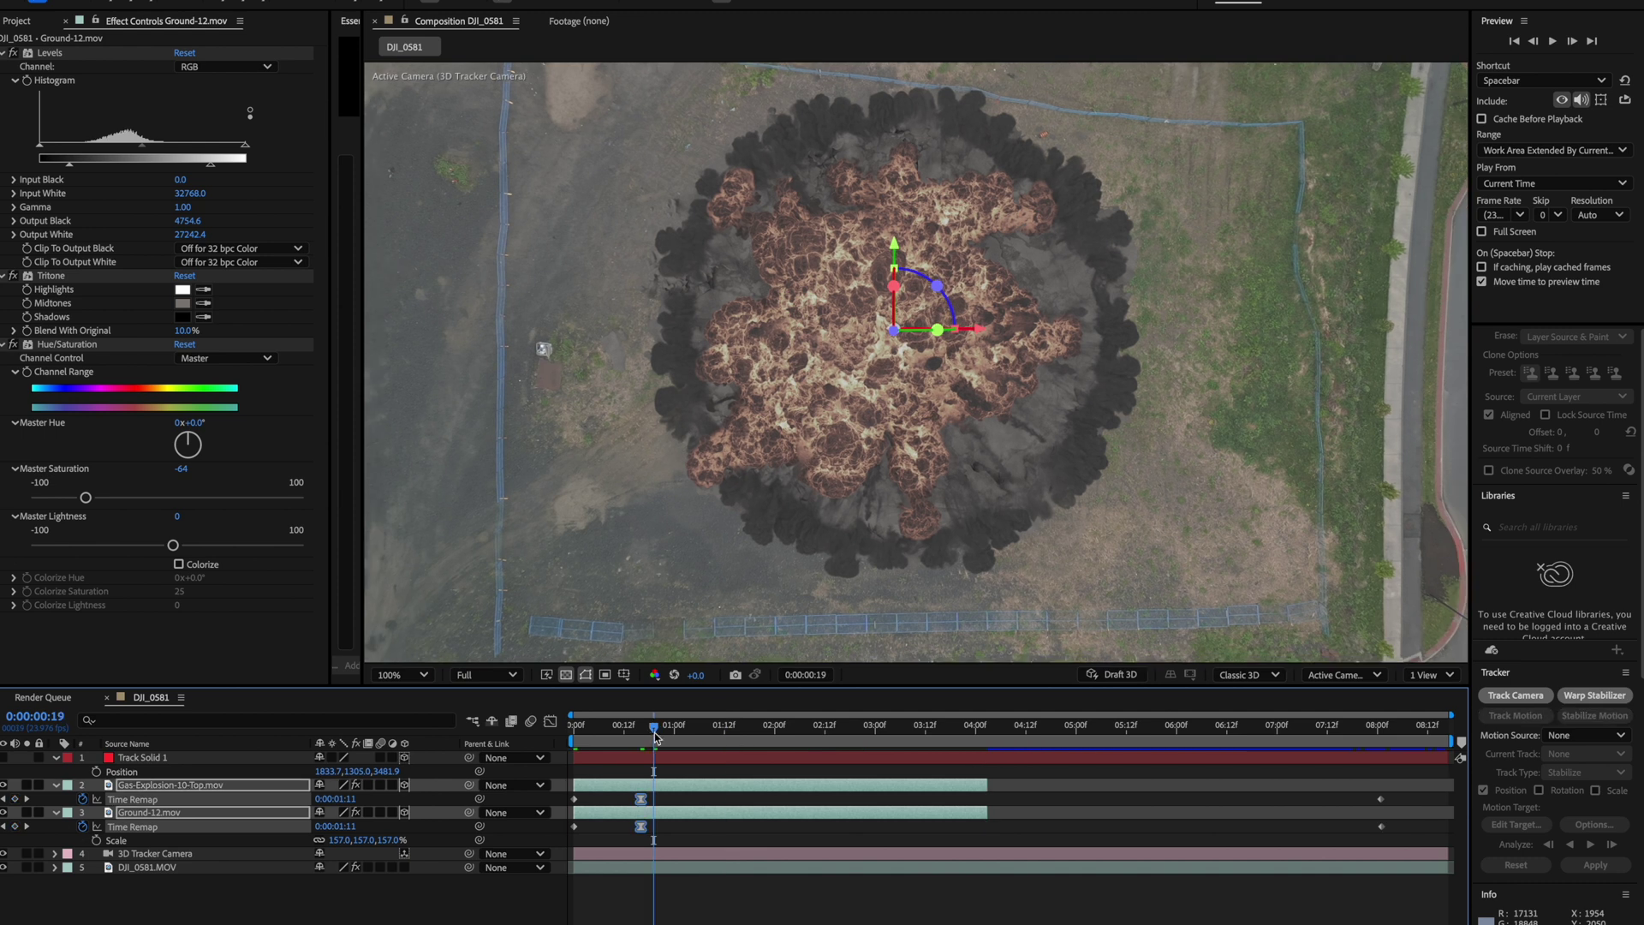
pyautogui.moveTo(654, 730); pyautogui.dragTo(641, 729)
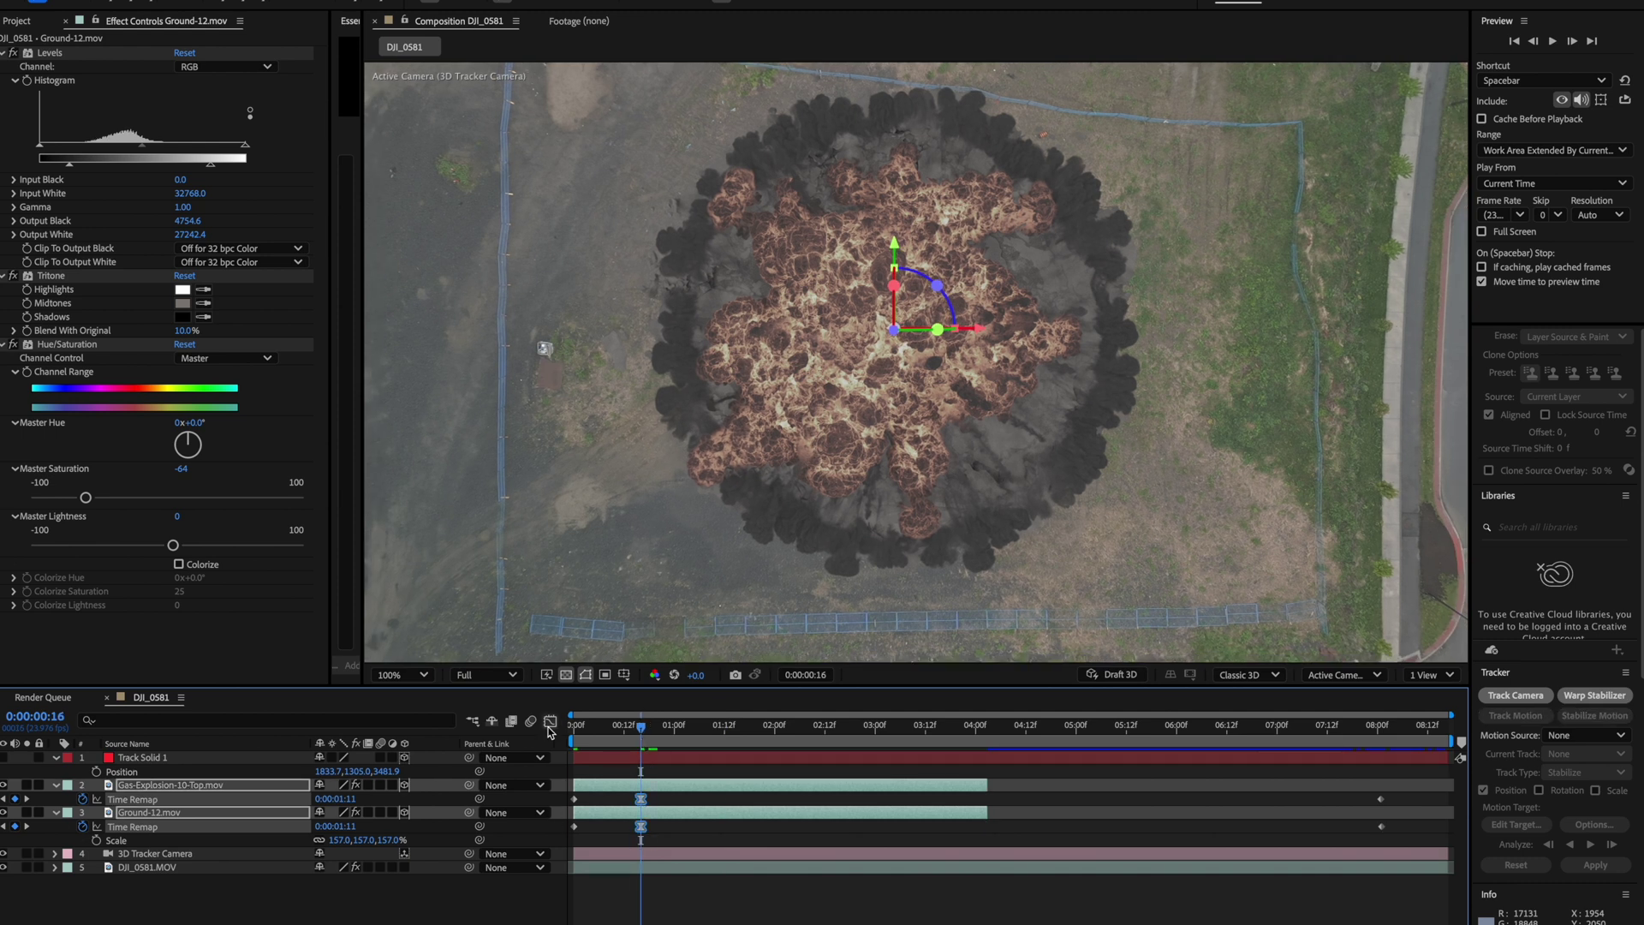
# Try flatter and steeper Time Remap curves after the 0:00:00:16 keyframes, preview the speed, and undo the curve changes
pyautogui.click(549, 722)
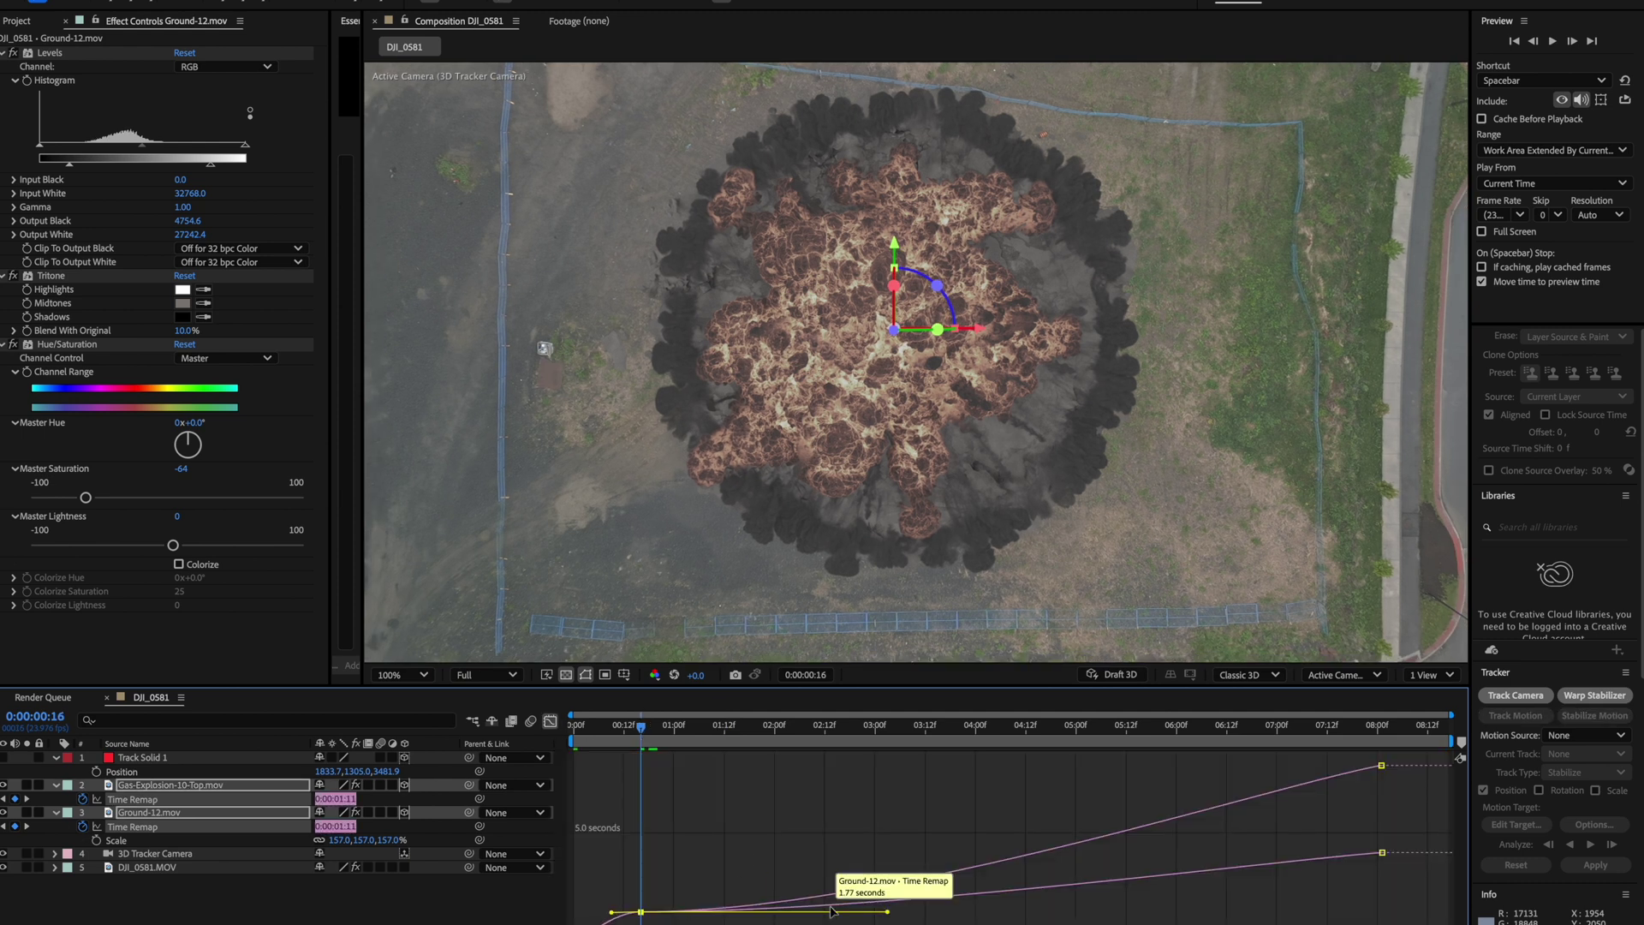
pyautogui.moveTo(888, 911); pyautogui.dragTo(882, 924)
pyautogui.moveTo(646, 728); pyautogui.dragTo(743, 734)
pyautogui.press('super+z')
pyautogui.moveTo(884, 914); pyautogui.dragTo(837, 765)
pyautogui.moveTo(644, 730); pyautogui.dragTo(569, 758)
pyautogui.press('space')
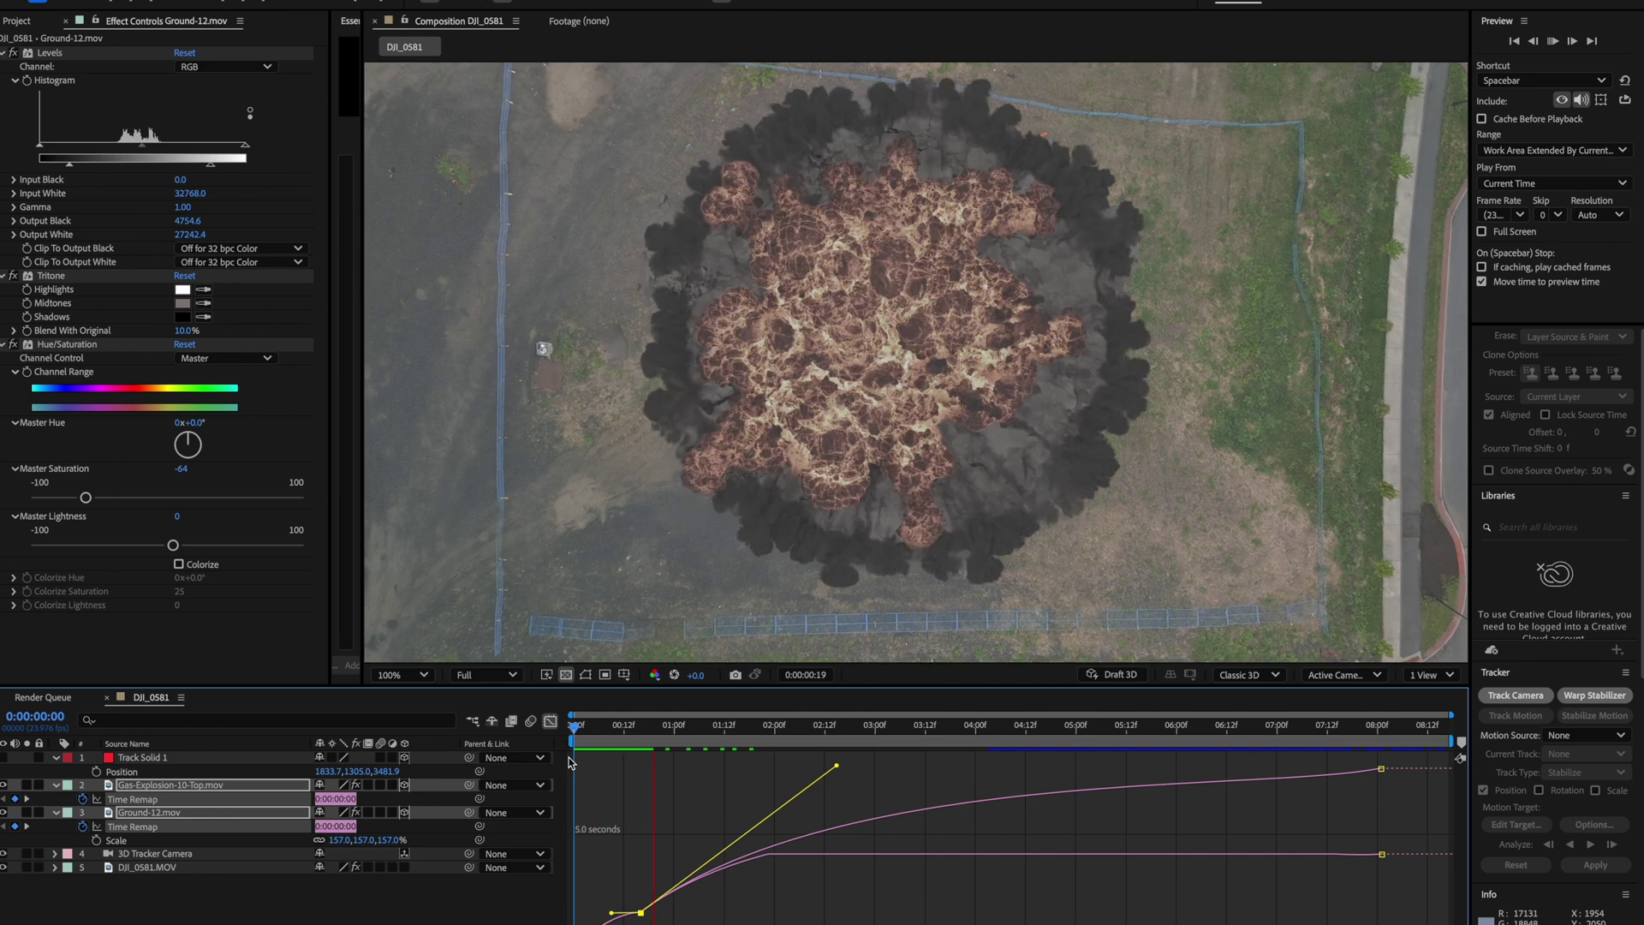
pyautogui.click(599, 735)
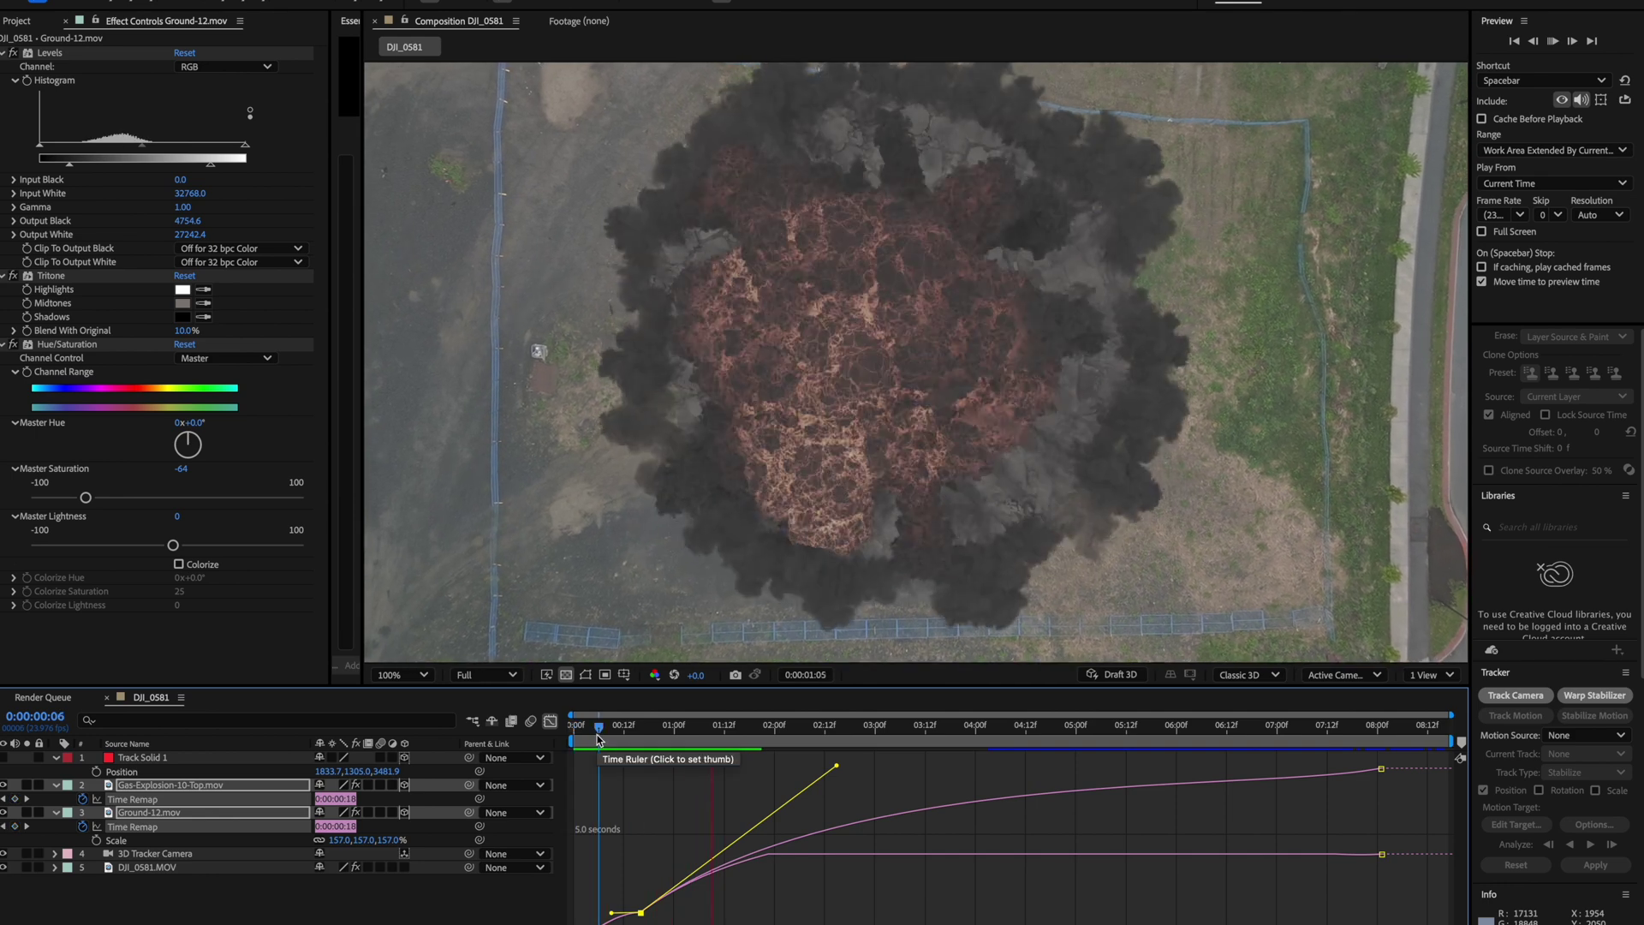
pyautogui.press('super+z')
pyautogui.click(598, 734)
pyautogui.click(551, 721)
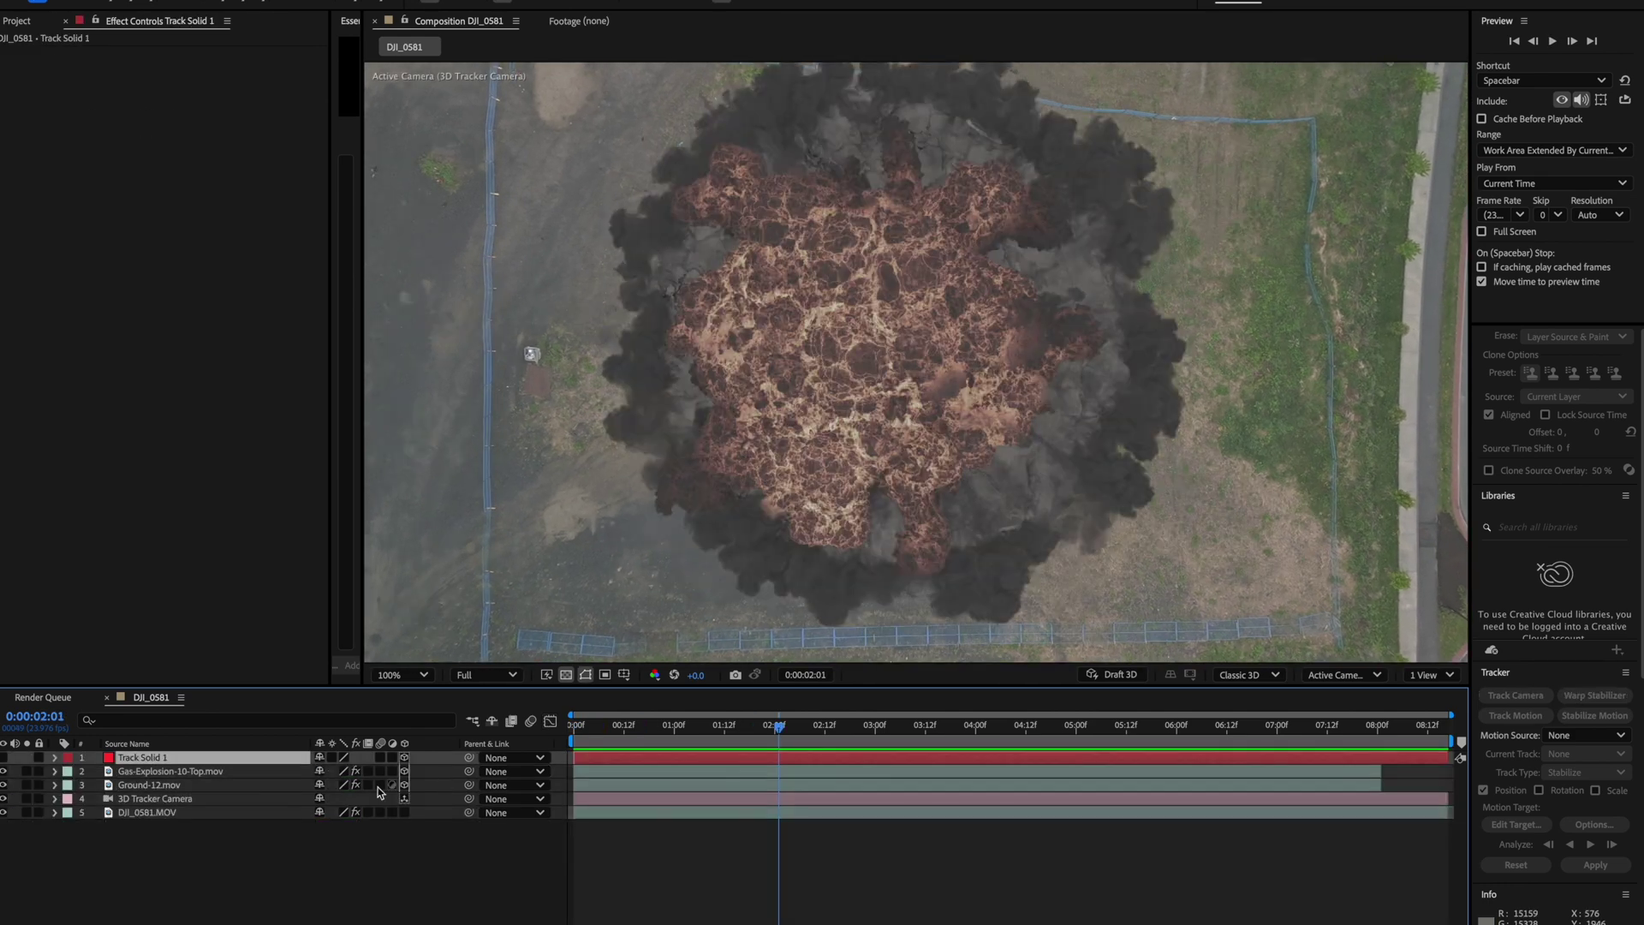
# Apply the Deep Glow 2 effect to the Gas-Explosion-10-Top.mov layer
pyautogui.click(208, 773)
pyautogui.hotkey('ctrl', 'space')
pyautogui.write('deep')
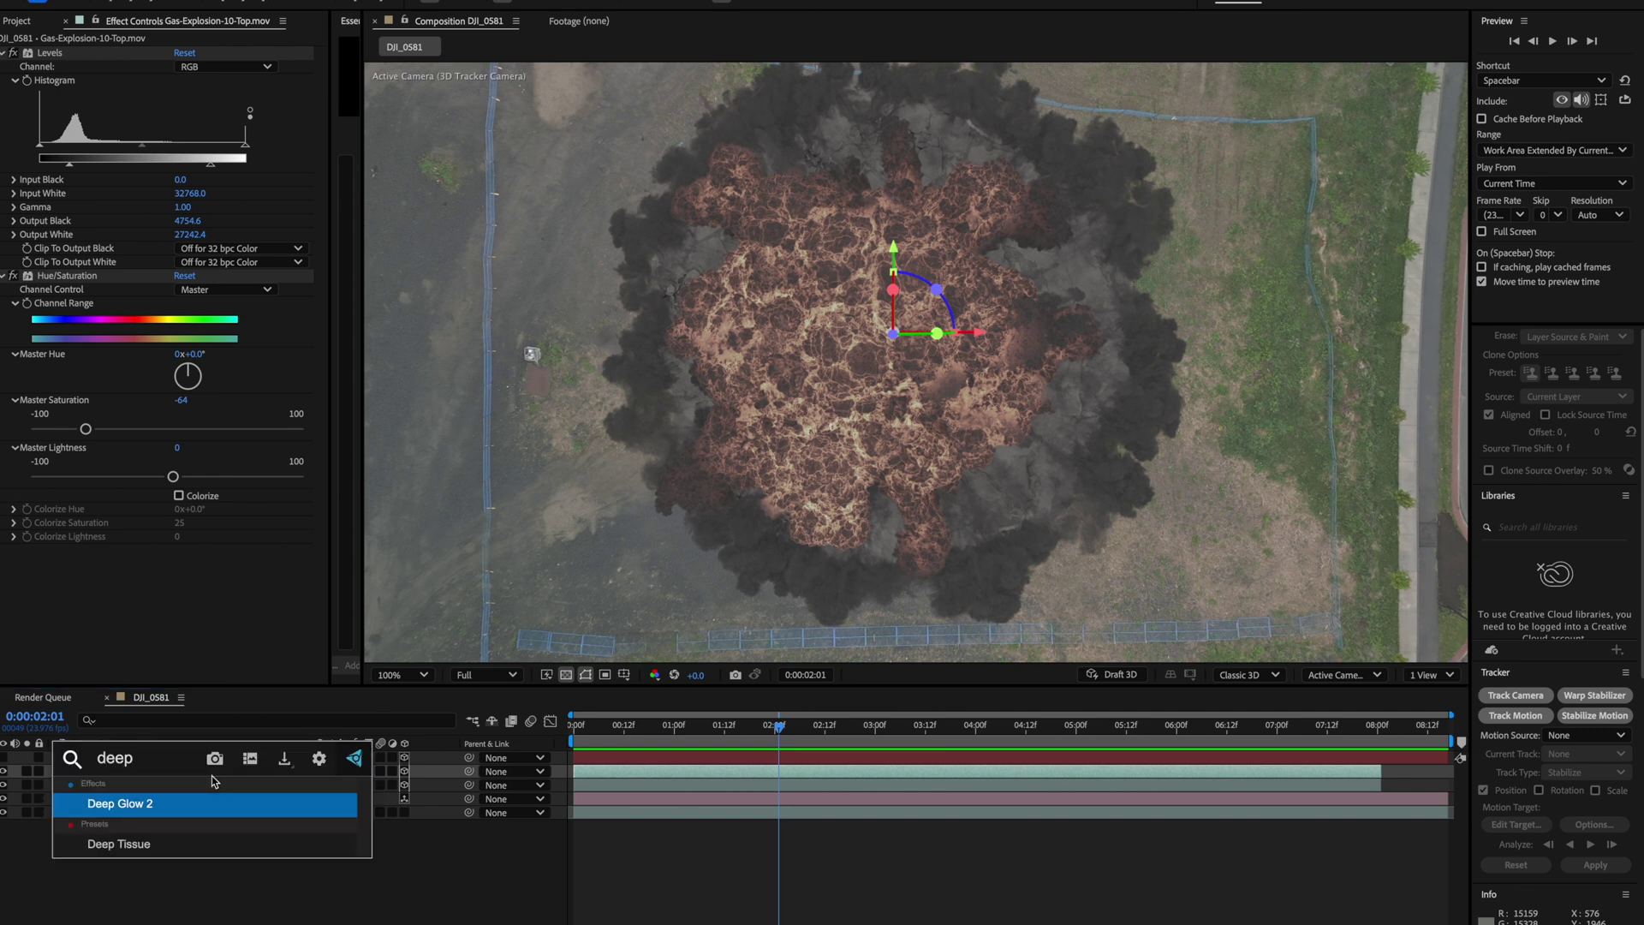
pyautogui.press('Return')
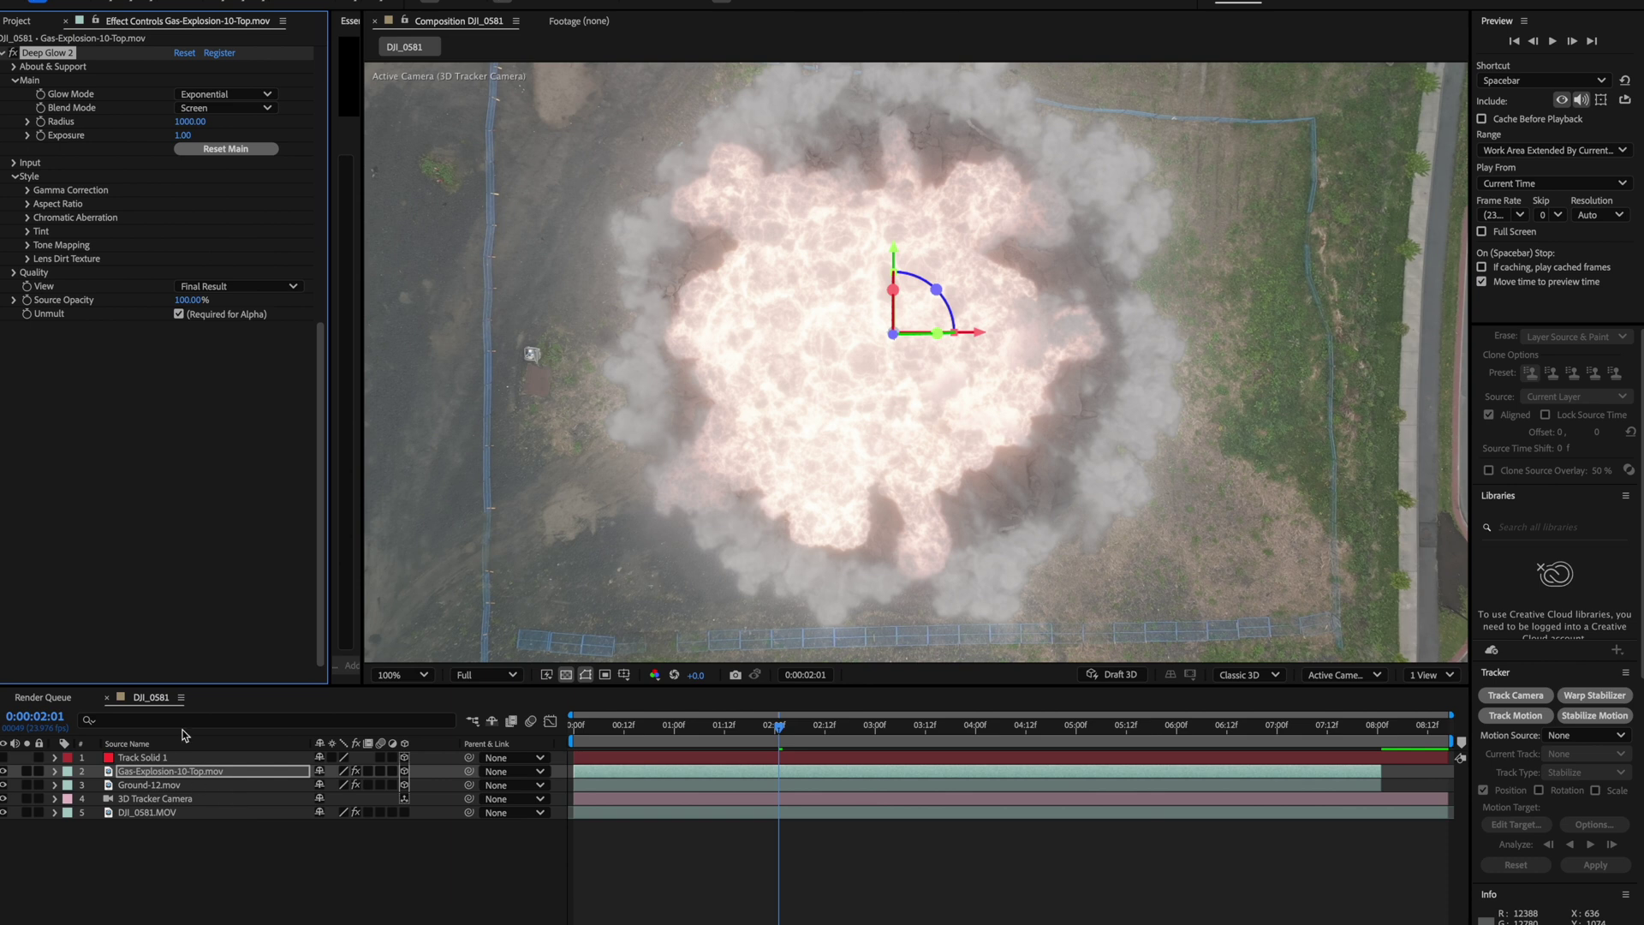
# Set the explosion's Deep Glow 2 Threshold to 54% and its Radius to 2000
pyautogui.click(15, 162)
pyautogui.moveTo(186, 177); pyautogui.dragTo(210, 177)
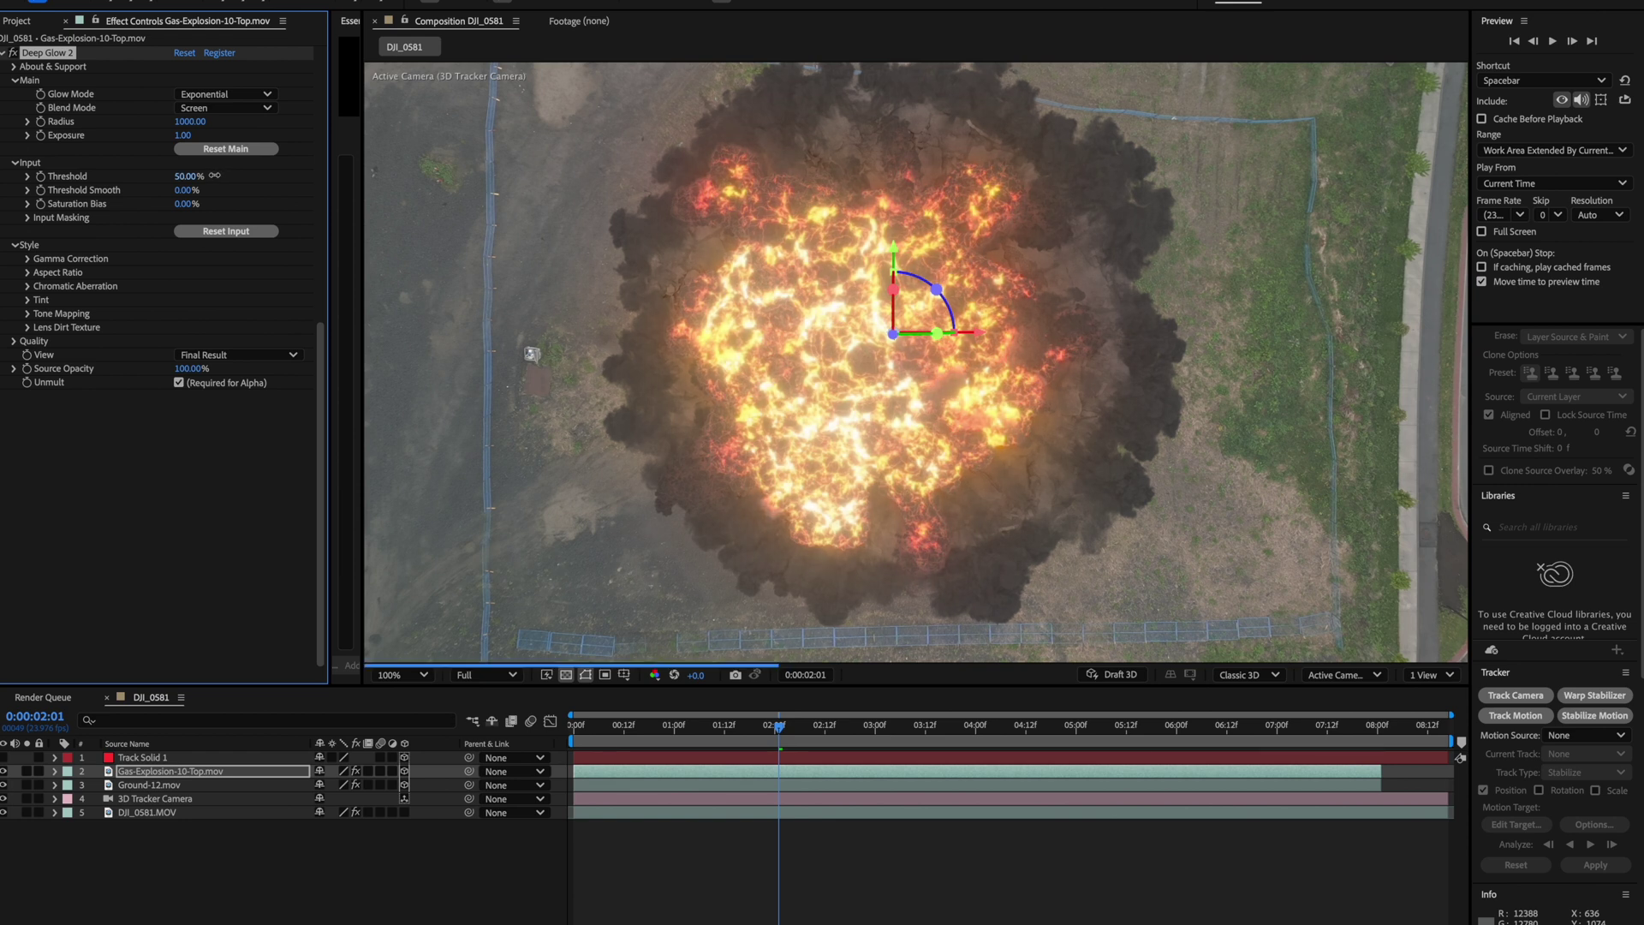
pyautogui.moveTo(216, 175); pyautogui.dragTo(218, 175)
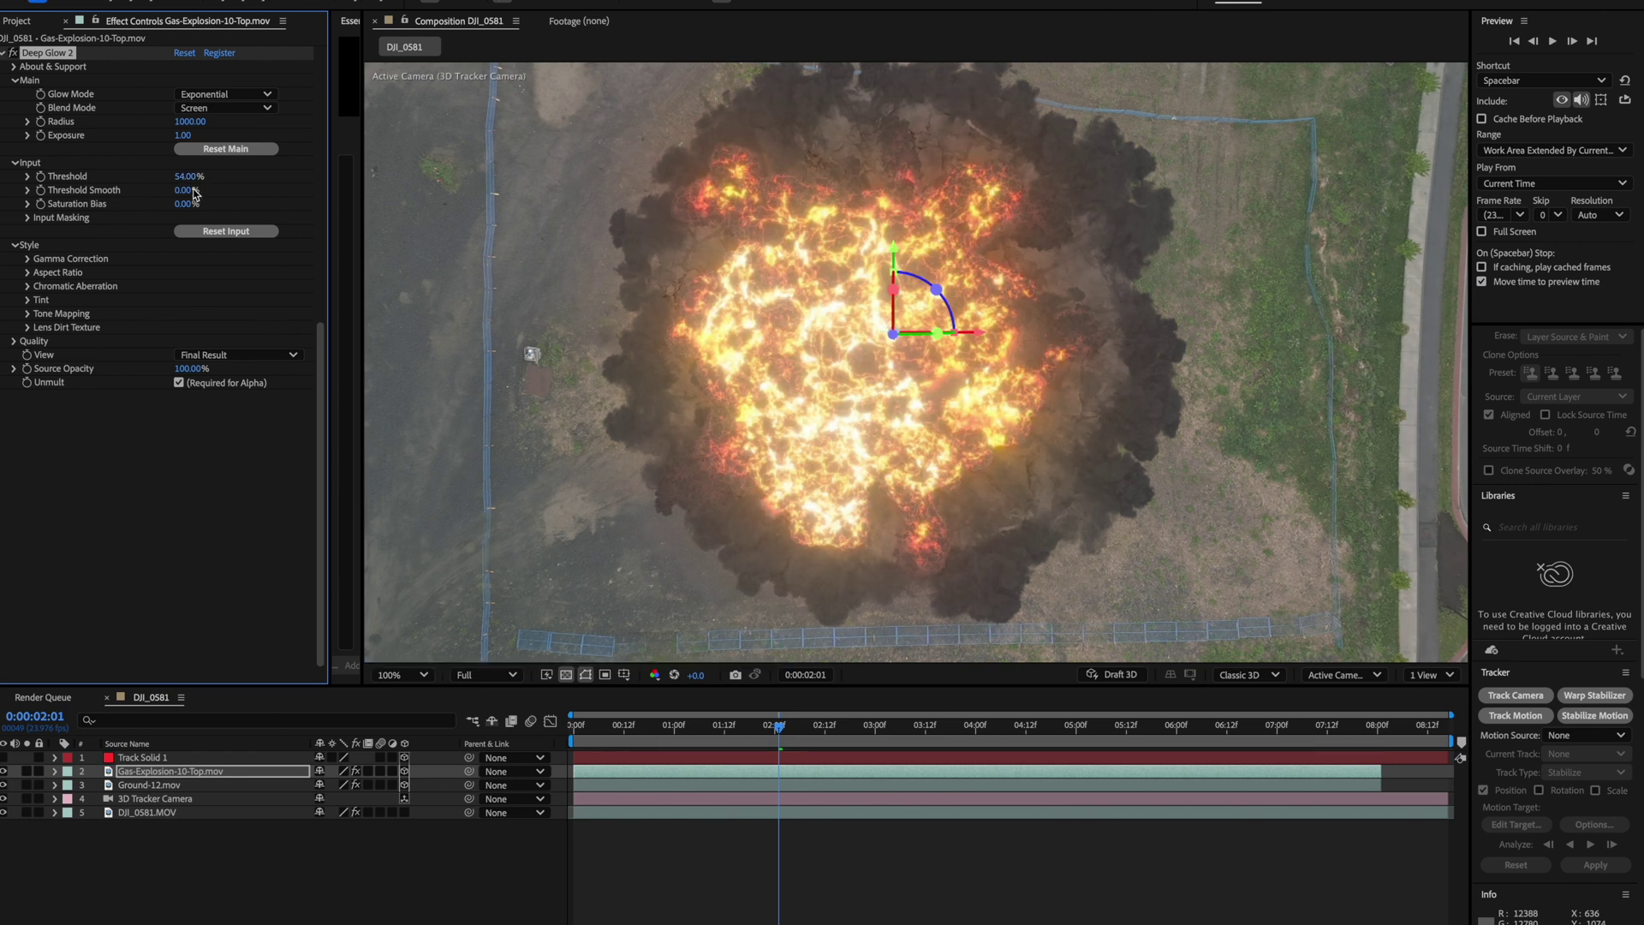
pyautogui.moveTo(736, 113); pyautogui.dragTo(753, 115)
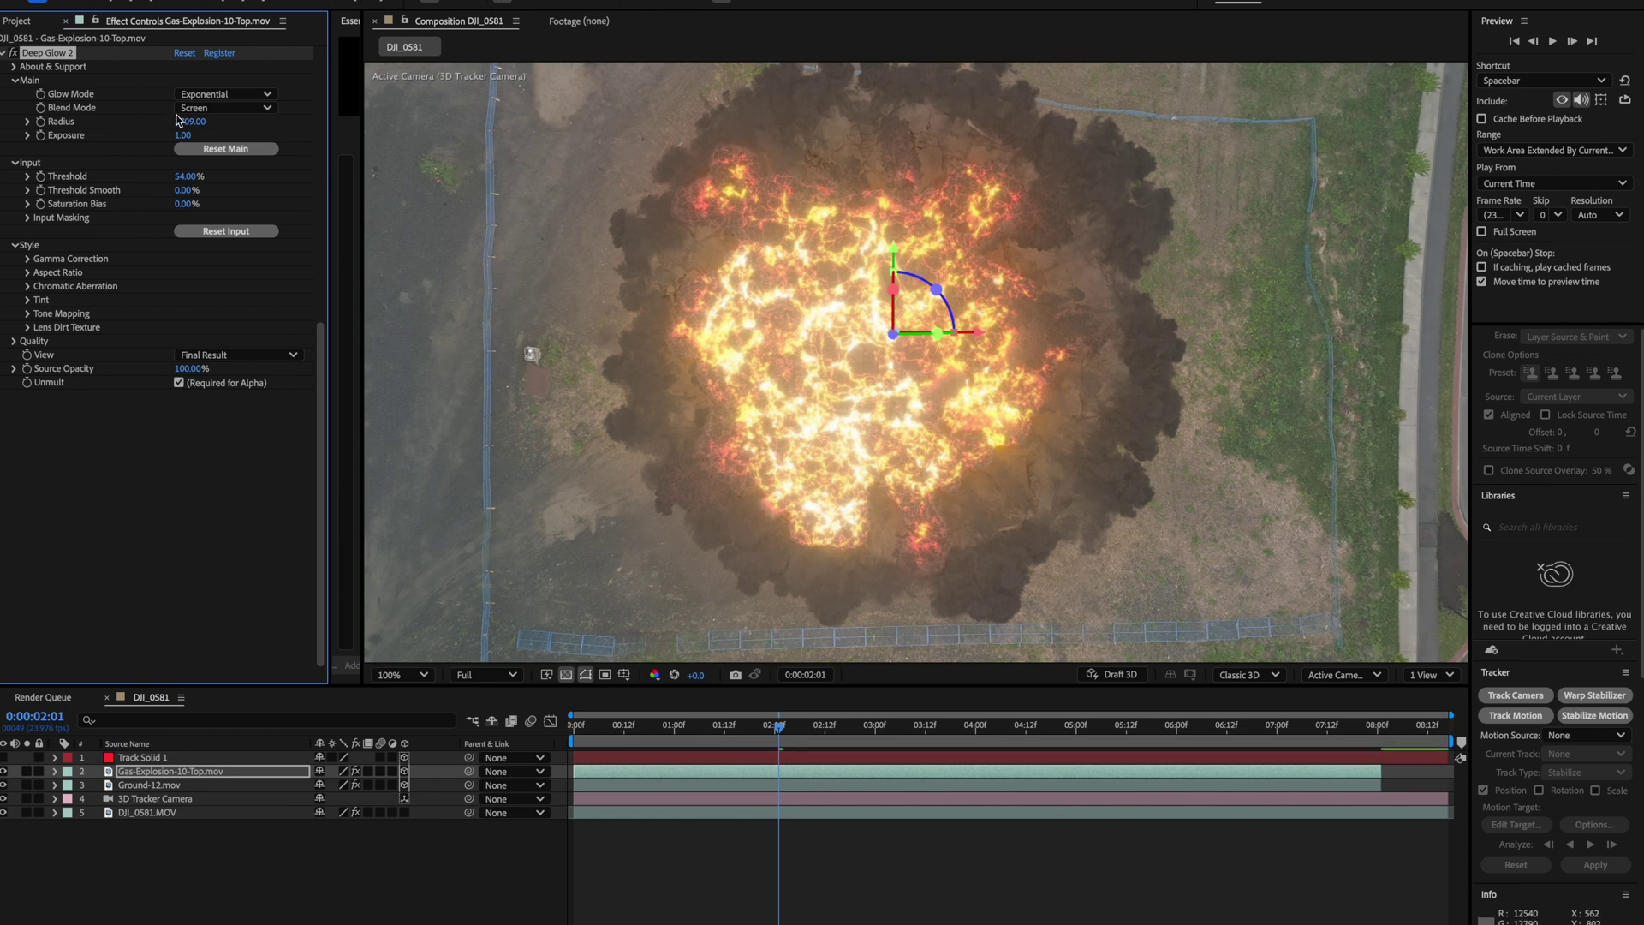
pyautogui.moveTo(178, 122); pyautogui.dragTo(4, 123)
# Enable motion blur on Gas-Explosion-10-Top.mov and Ground-12.mov and preview the composite full-screen from the start
pyautogui.click(176, 786)
pyautogui.moveTo(380, 784); pyautogui.dragTo(380, 771)
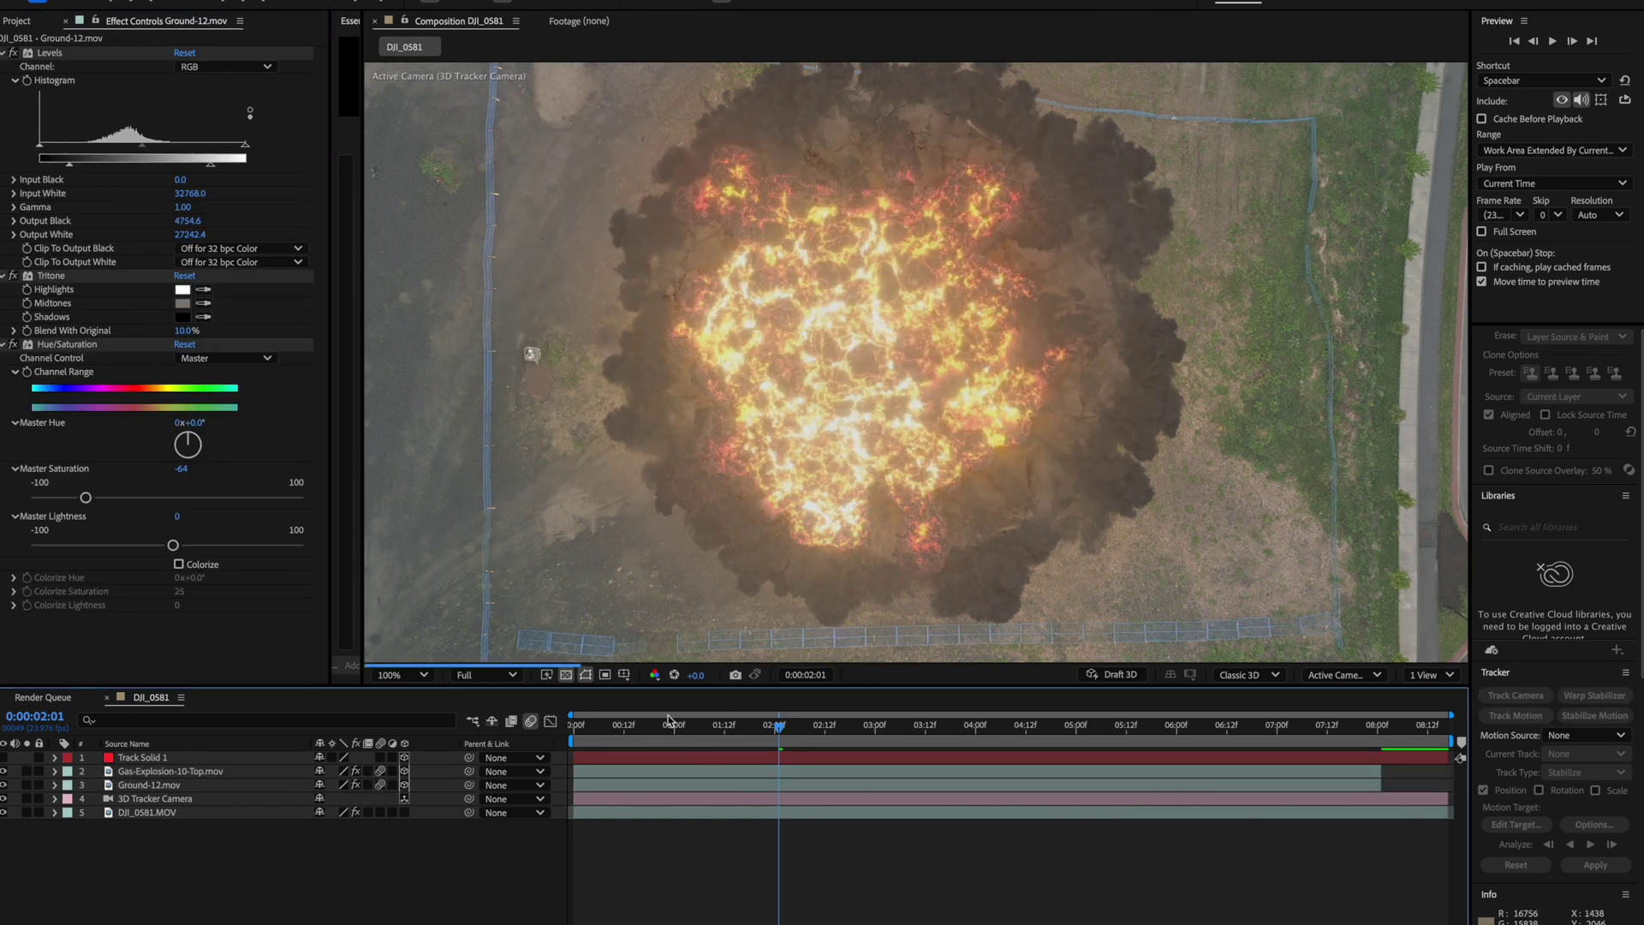
pyautogui.moveTo(667, 722); pyautogui.dragTo(573, 725)
pyautogui.press('`')
pyautogui.press('space')
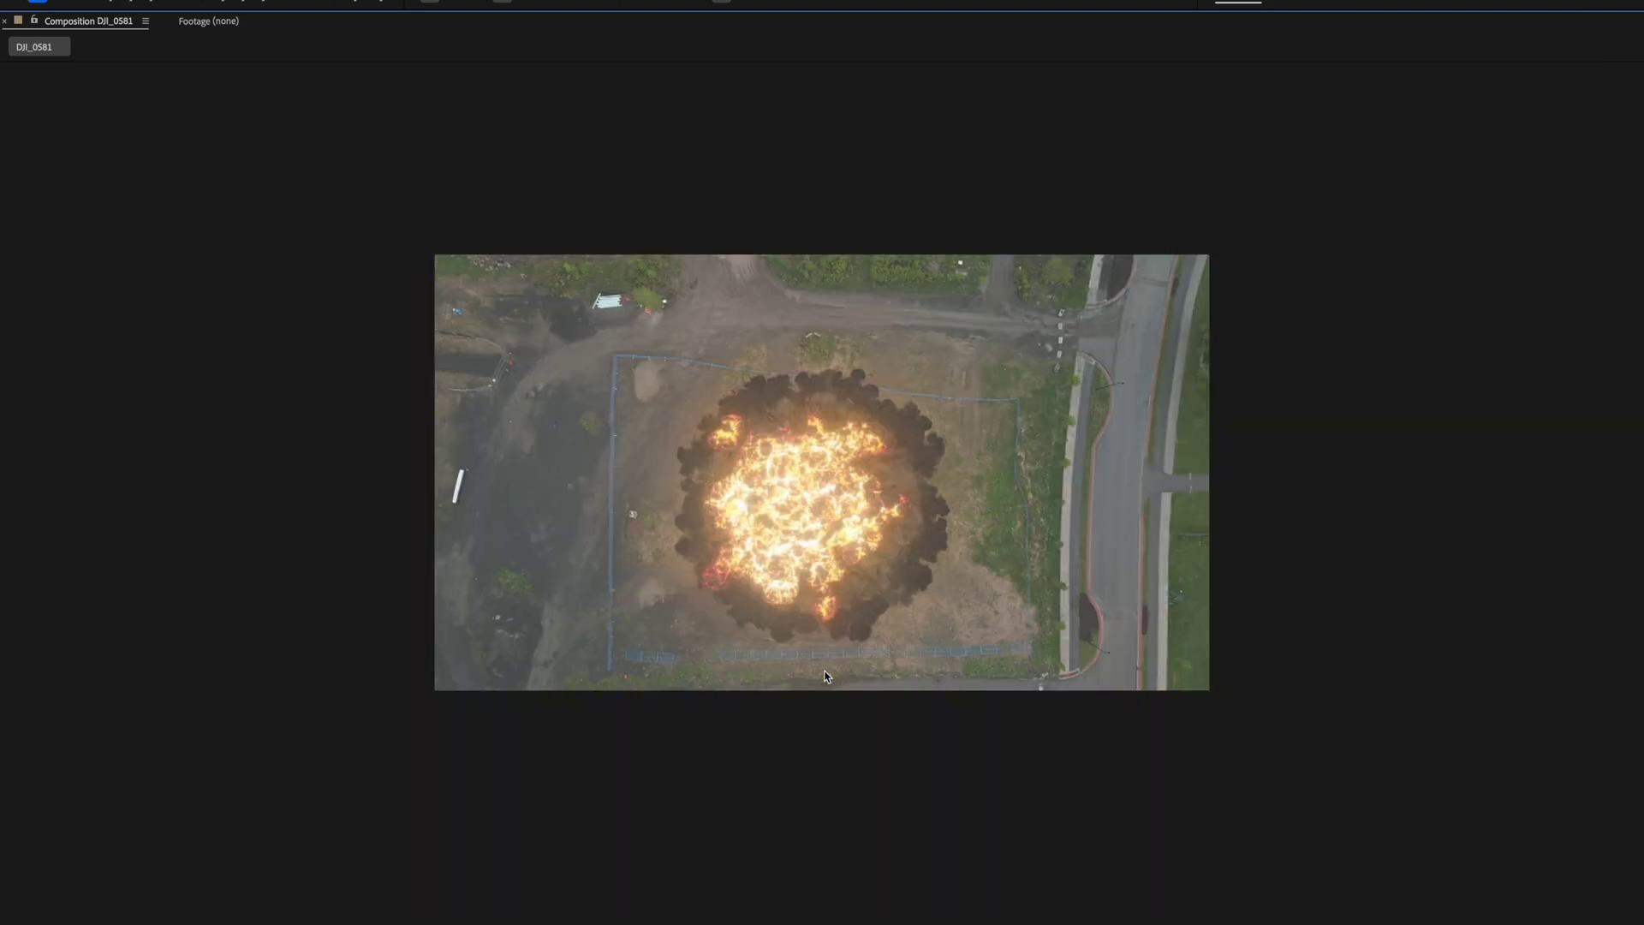
pyautogui.press('`')
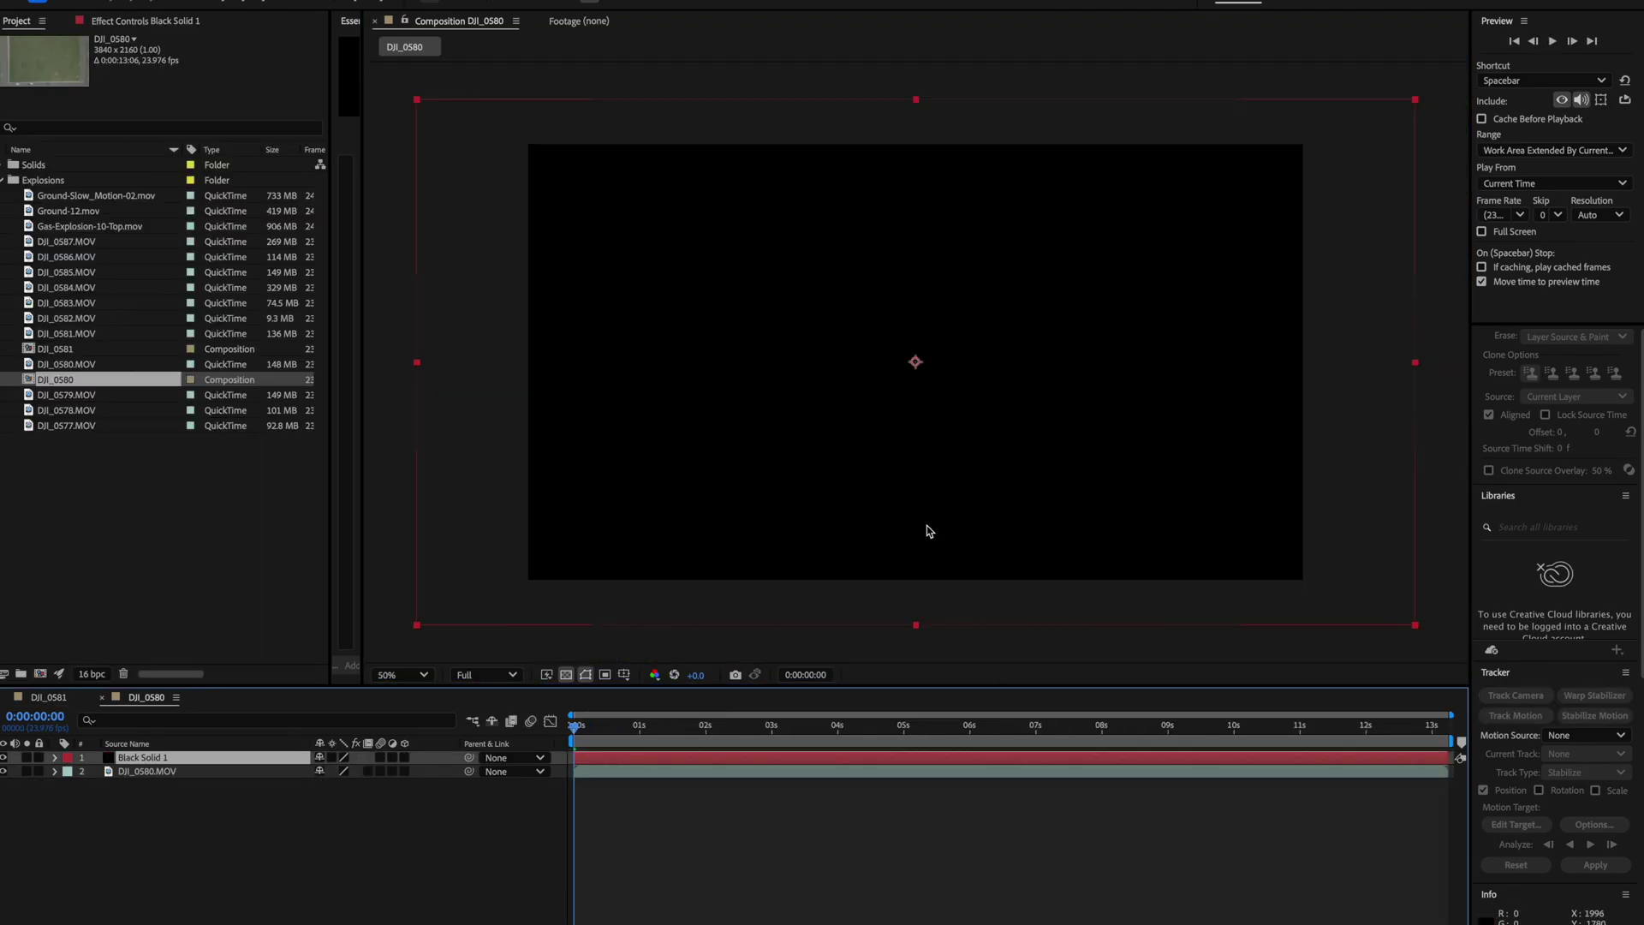
# Delete the DJI_0580.MOV layer and draw a circular mask with an identical duplicate near the center of Black Solid 1
pyautogui.click(146, 771)
pyautogui.press('Delete')
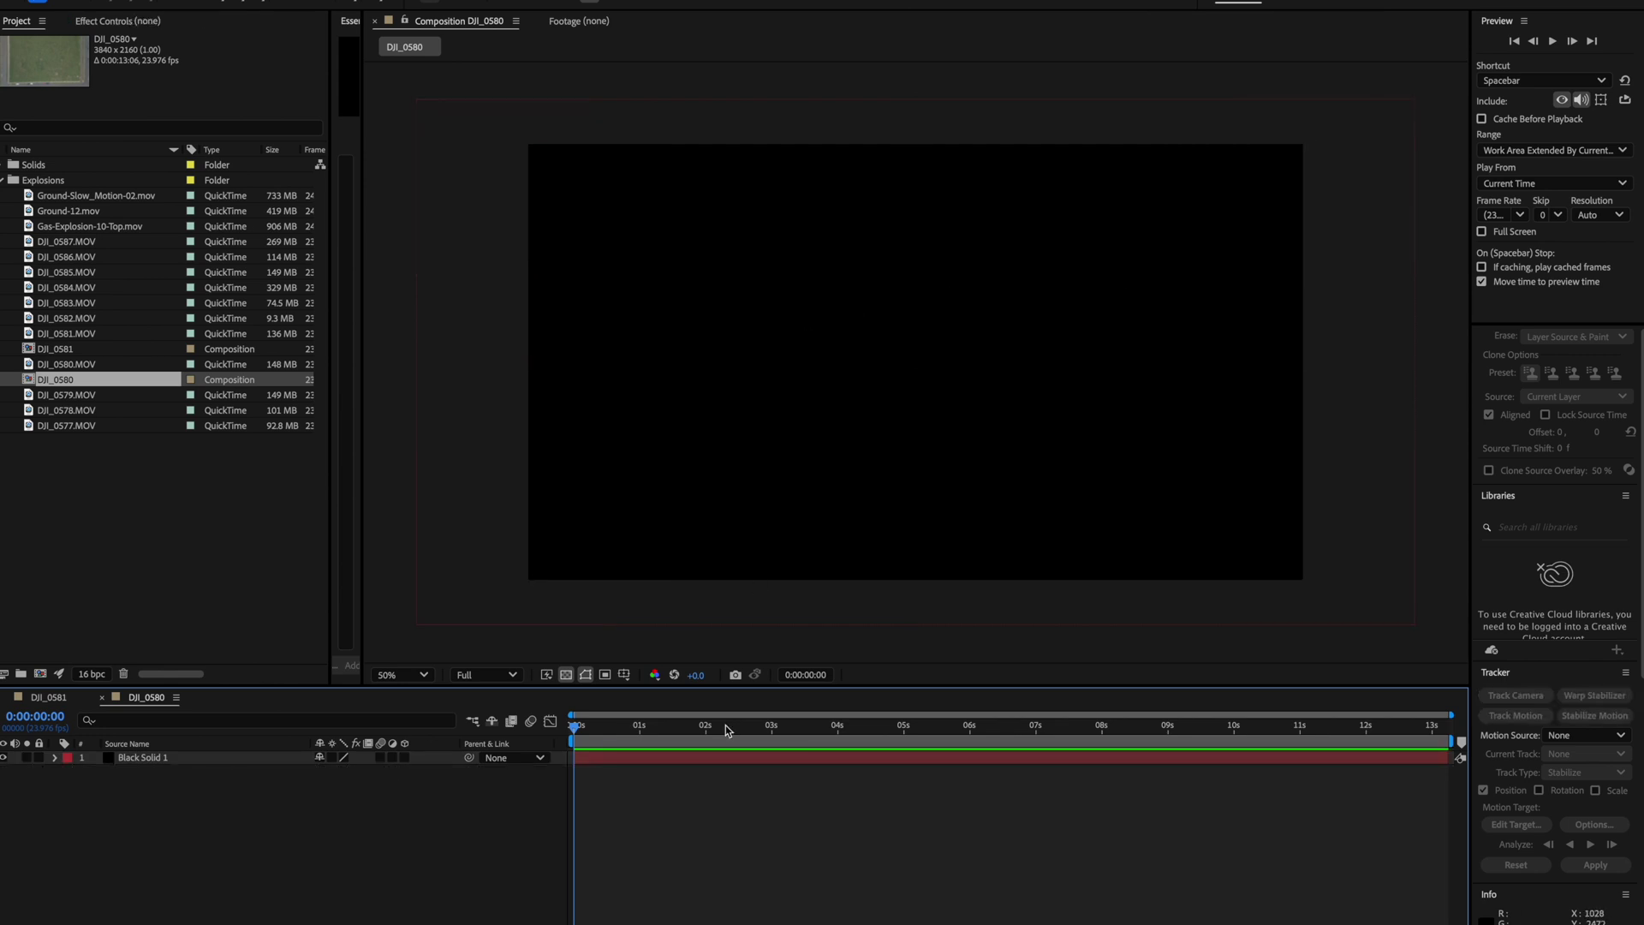
pyautogui.click(742, 758)
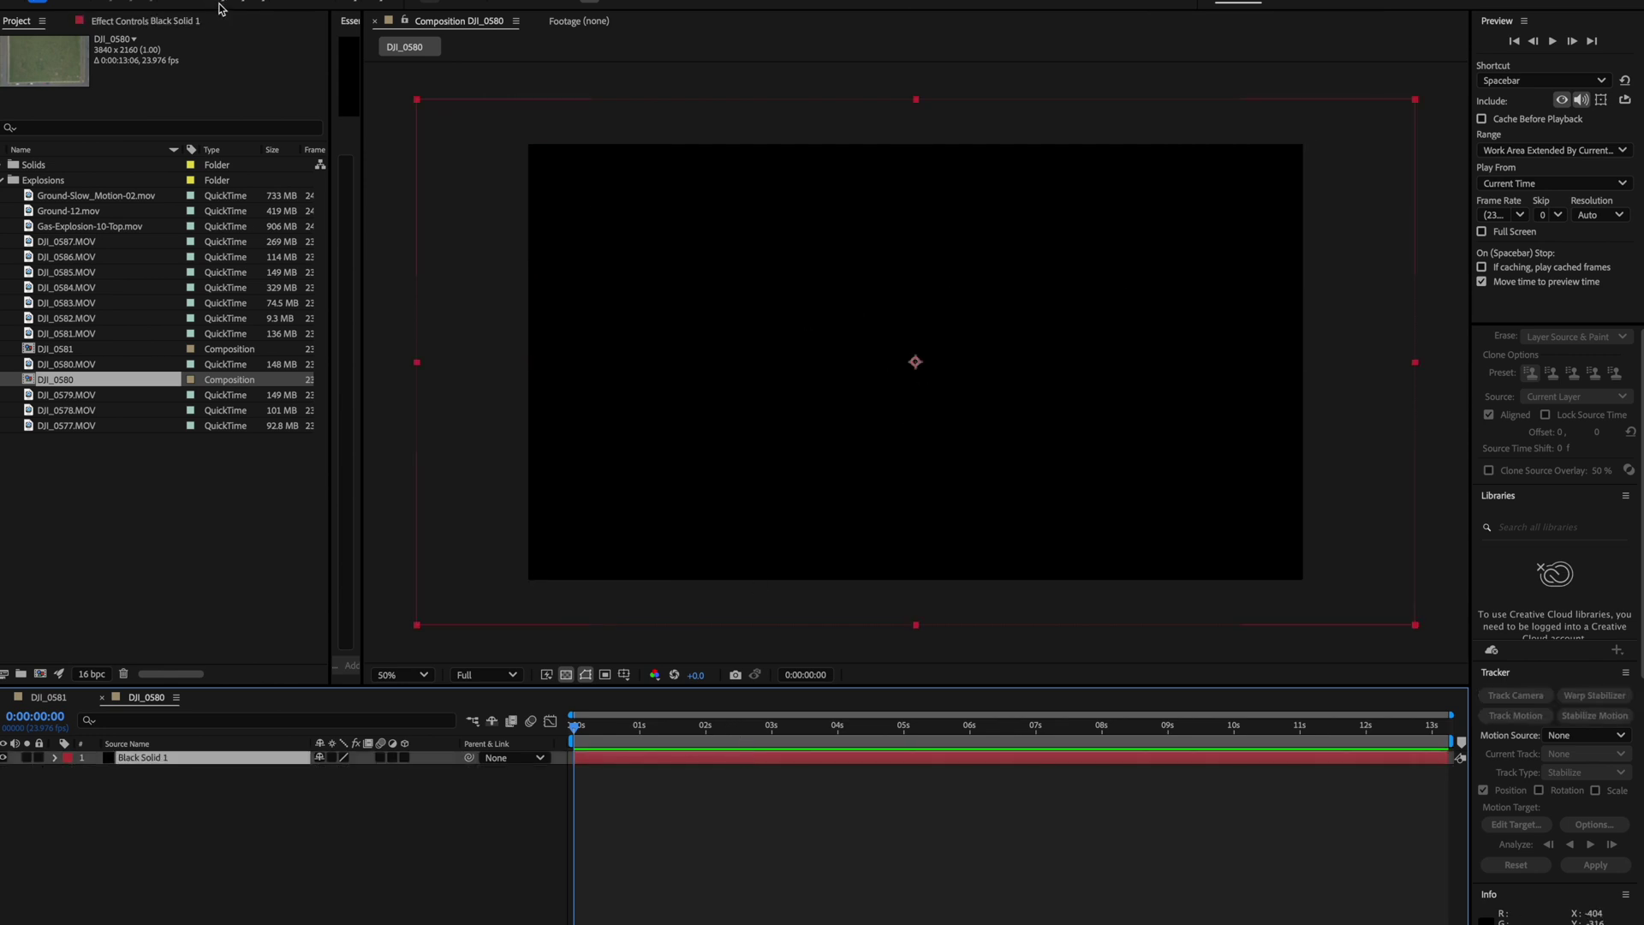
pyautogui.moveTo(222, 3); pyautogui.dragTo(278, 27)
pyautogui.moveTo(851, 301); pyautogui.dragTo(1002, 449)
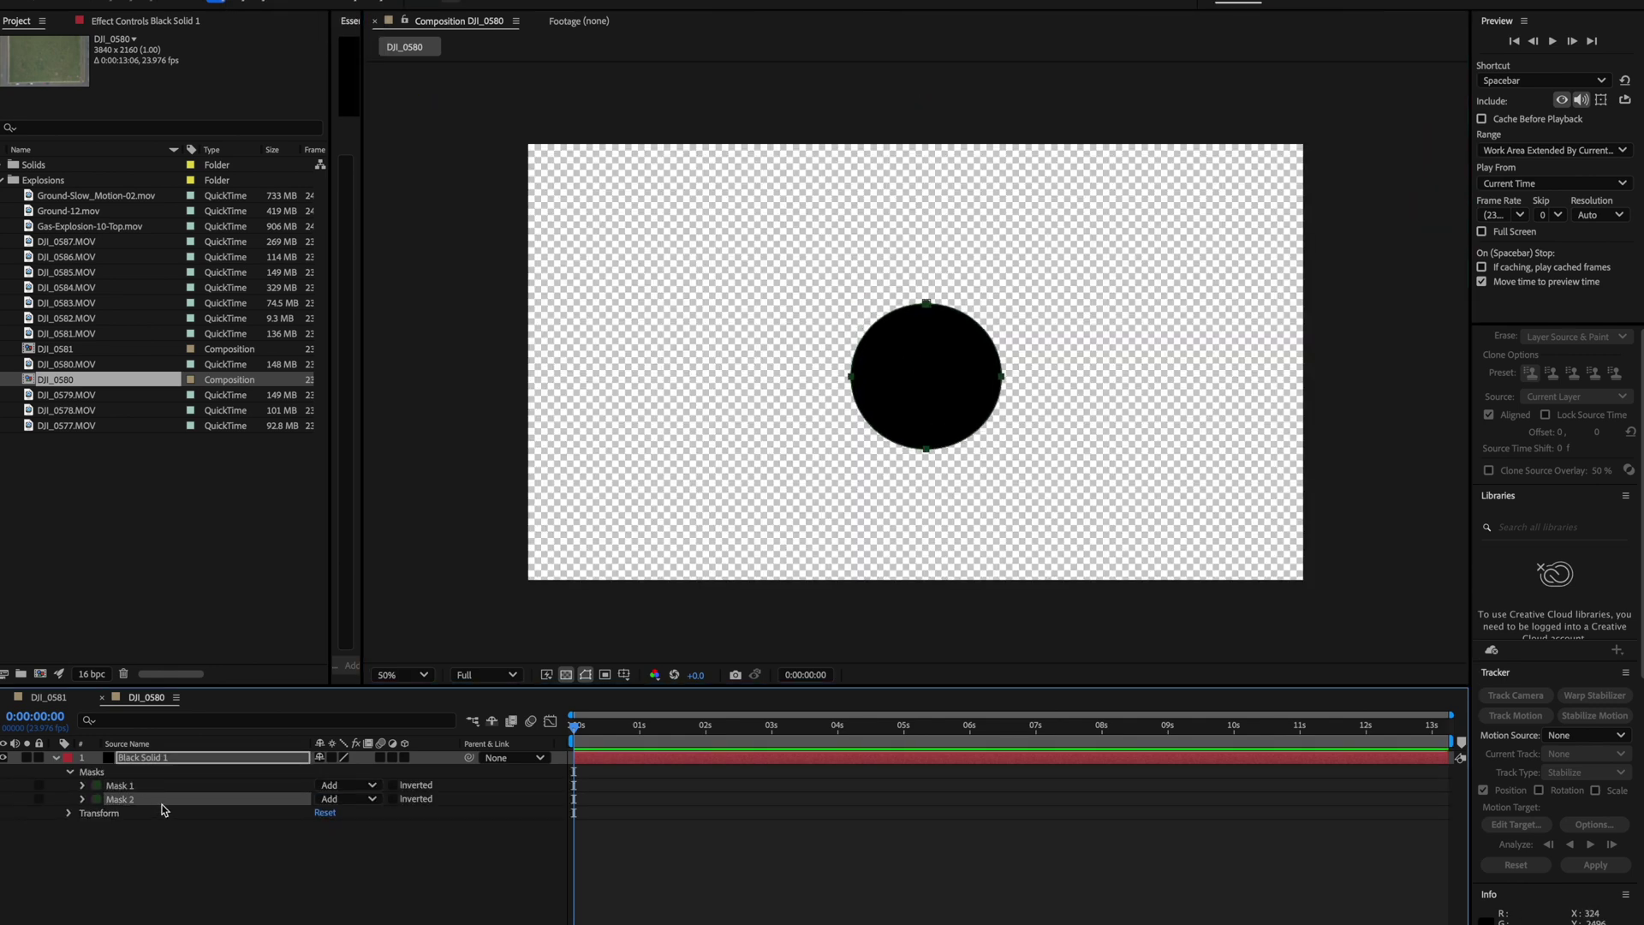
# Set Mask 2 to Subtract with 62-pixel feather and -140-pixel expansion, and feather Mask 1 by 174 pixels
pyautogui.click(371, 800)
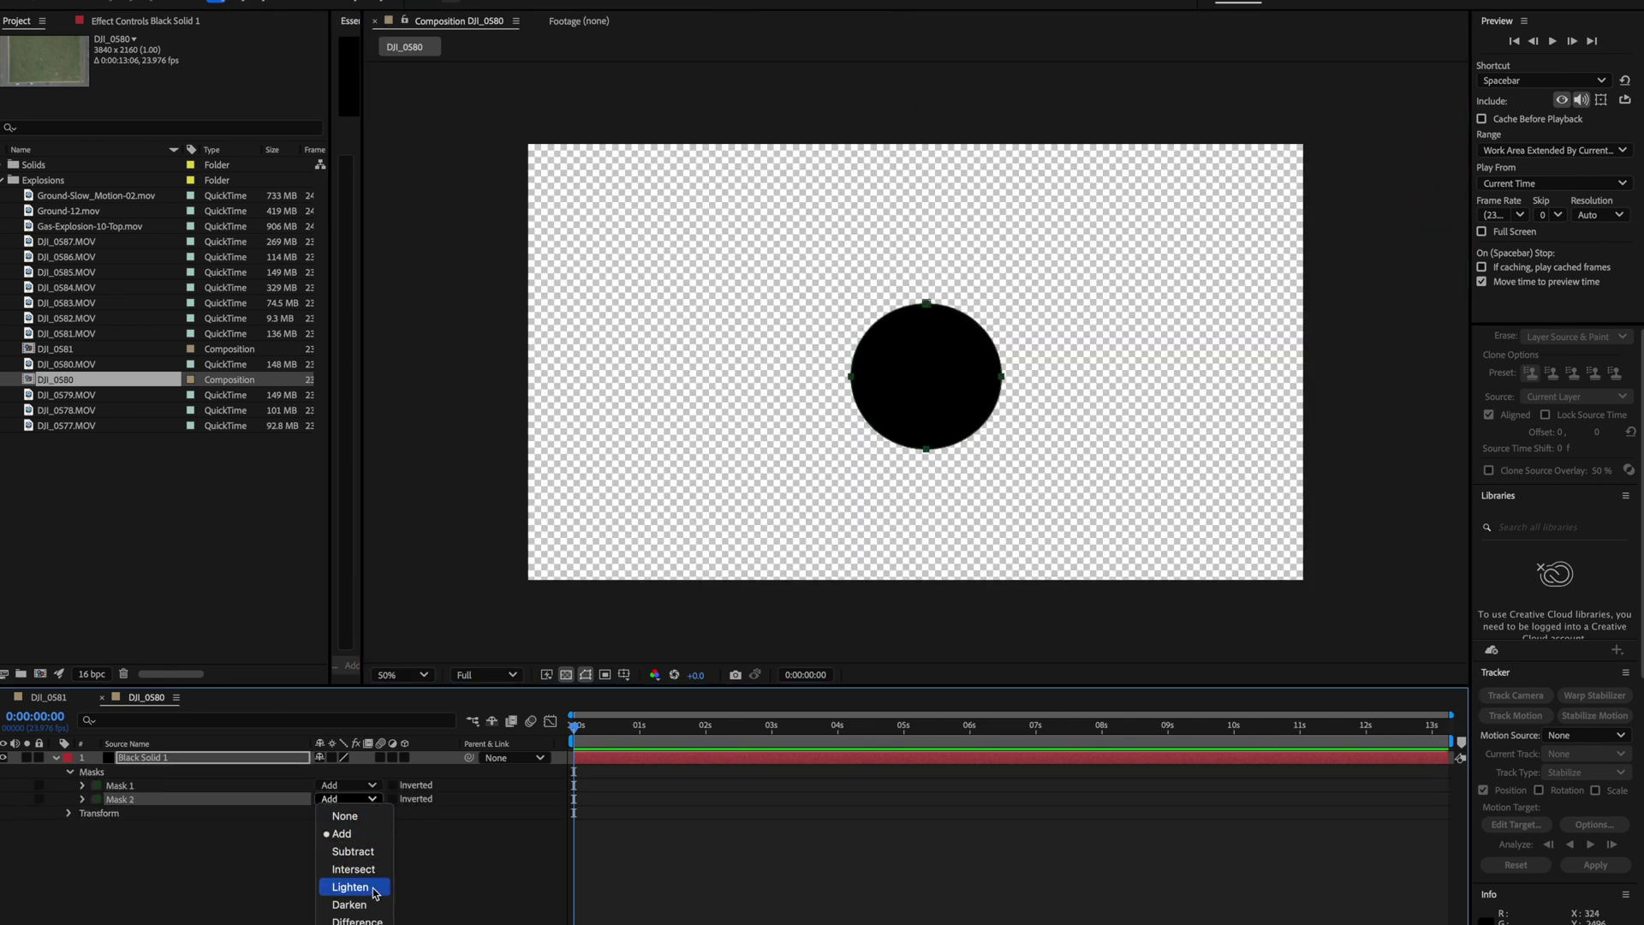
pyautogui.click(352, 851)
pyautogui.press('m')
pyautogui.press('m')
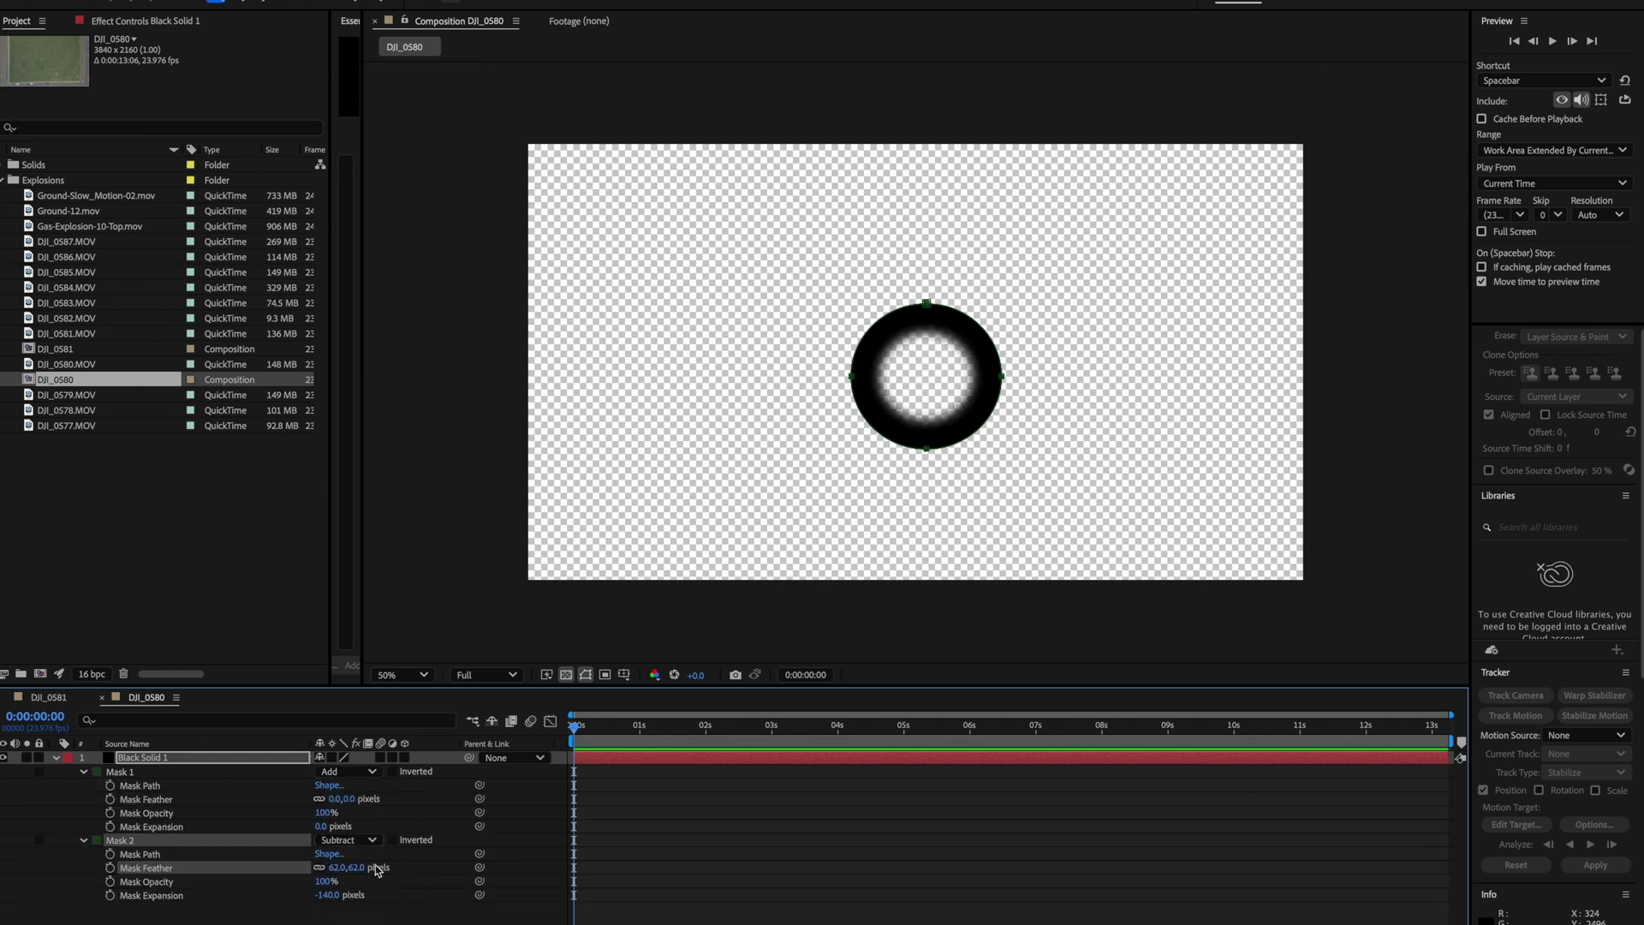
pyautogui.click(172, 801)
pyautogui.moveTo(334, 799); pyautogui.dragTo(432, 804)
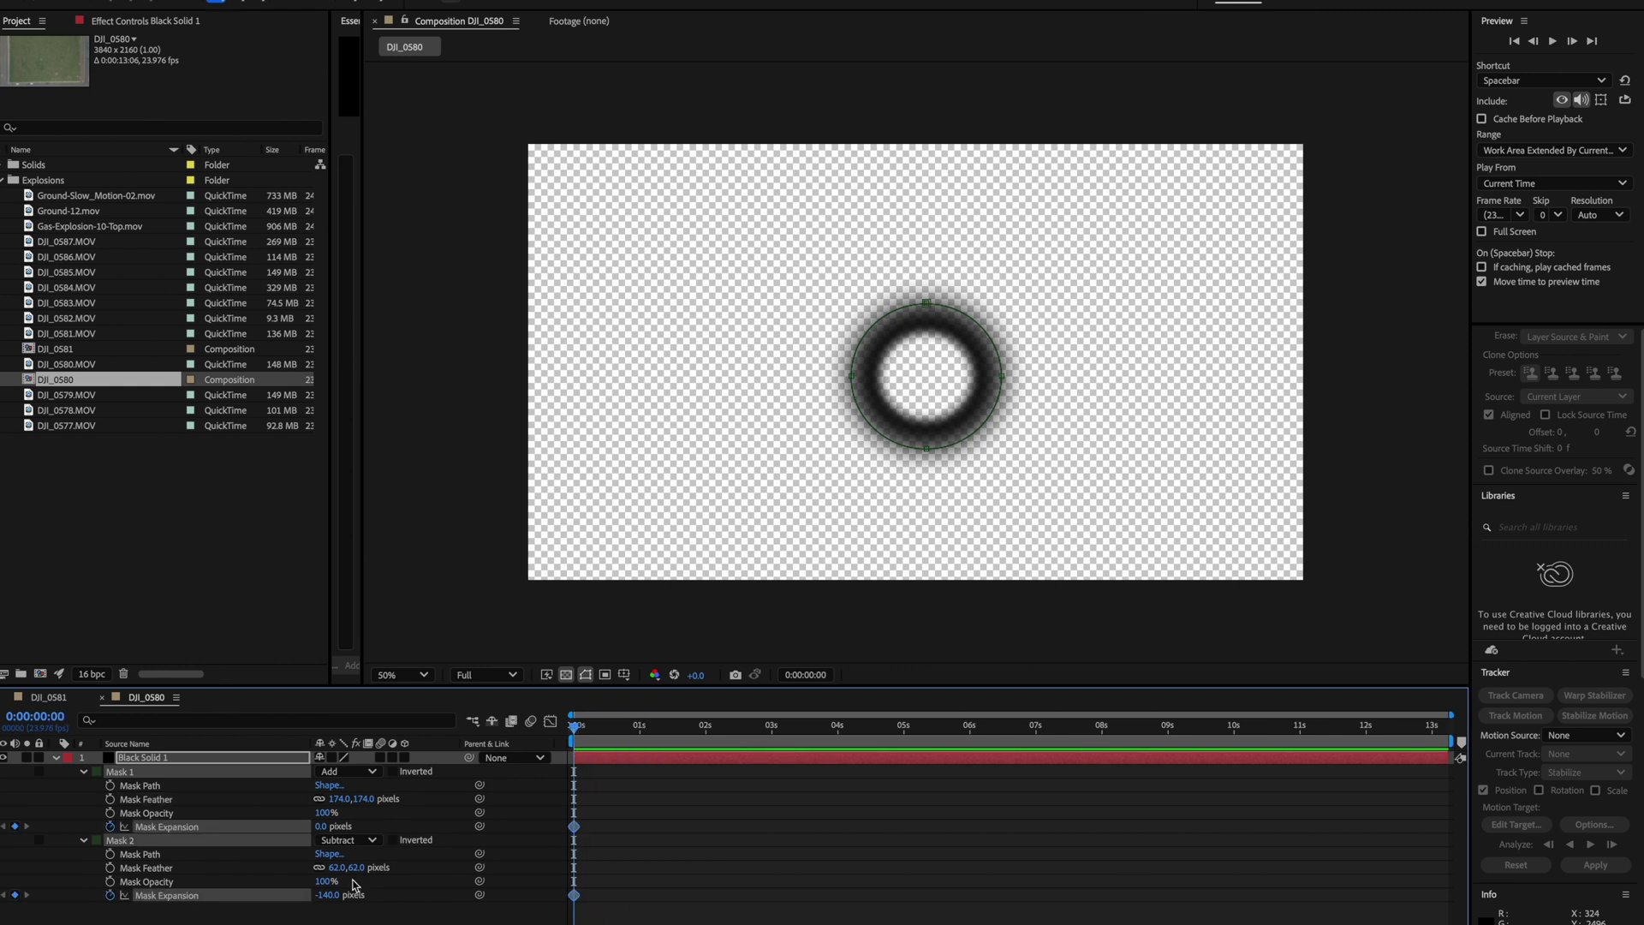
# Keyframe Mask 1 and Mask 2 expansion at -370 and -510 pixels at the start, 978 and 468 at one second, and wider at 0:00:05:05
pyautogui.moveTo(333, 898); pyautogui.dragTo(311, 904)
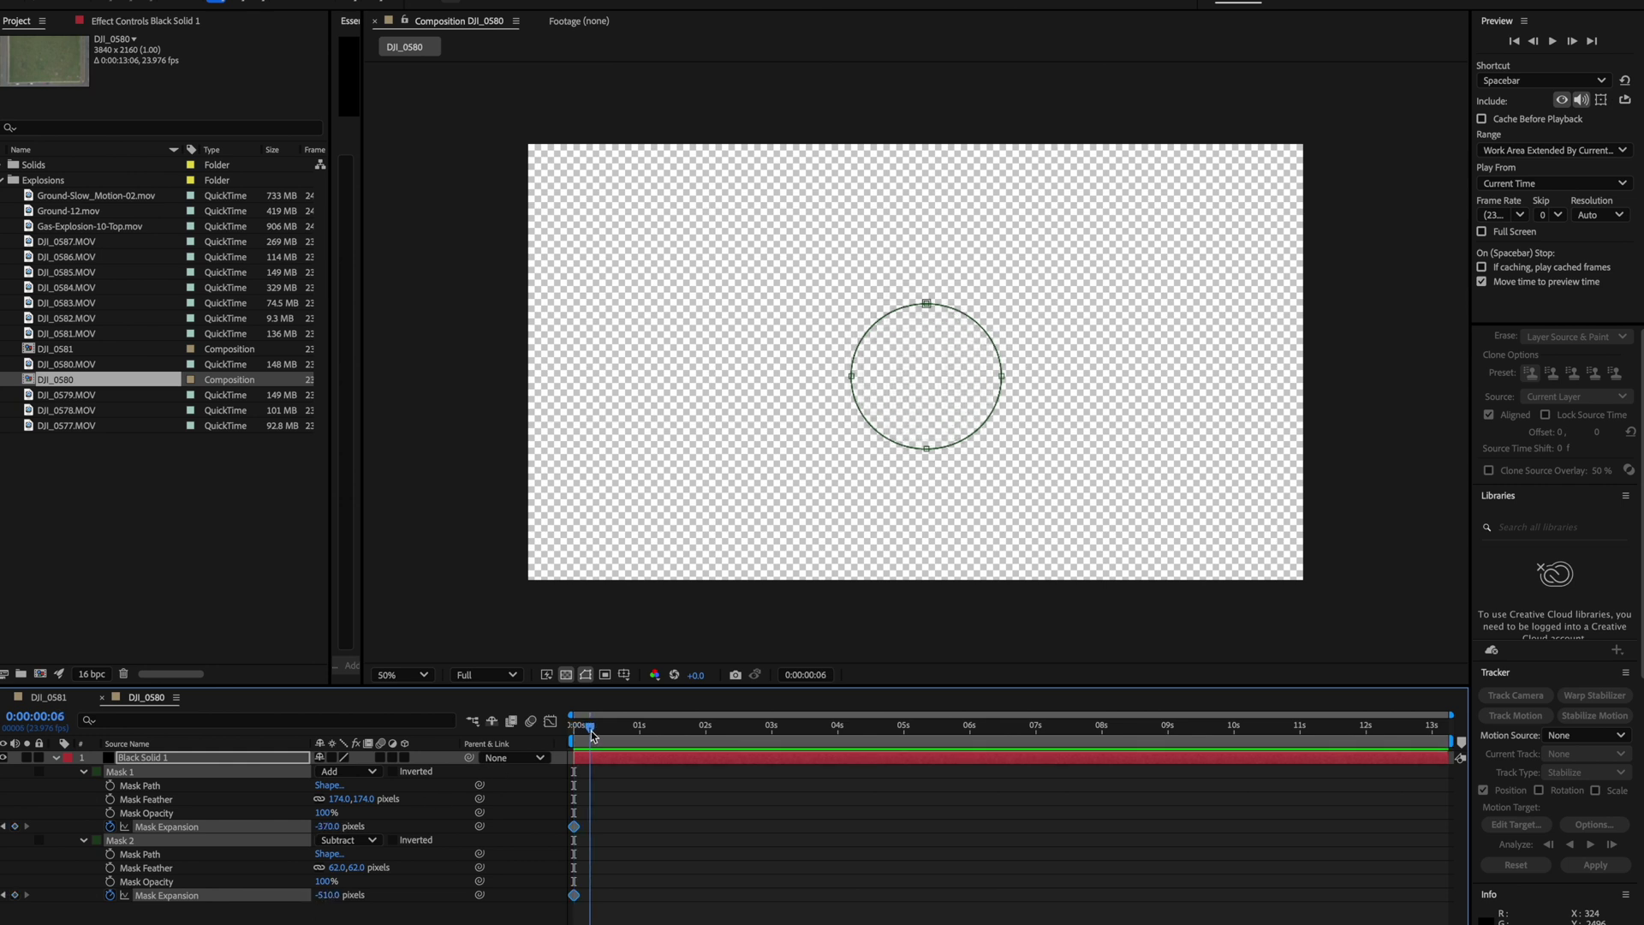
pyautogui.moveTo(695, 738); pyautogui.dragTo(919, 747)
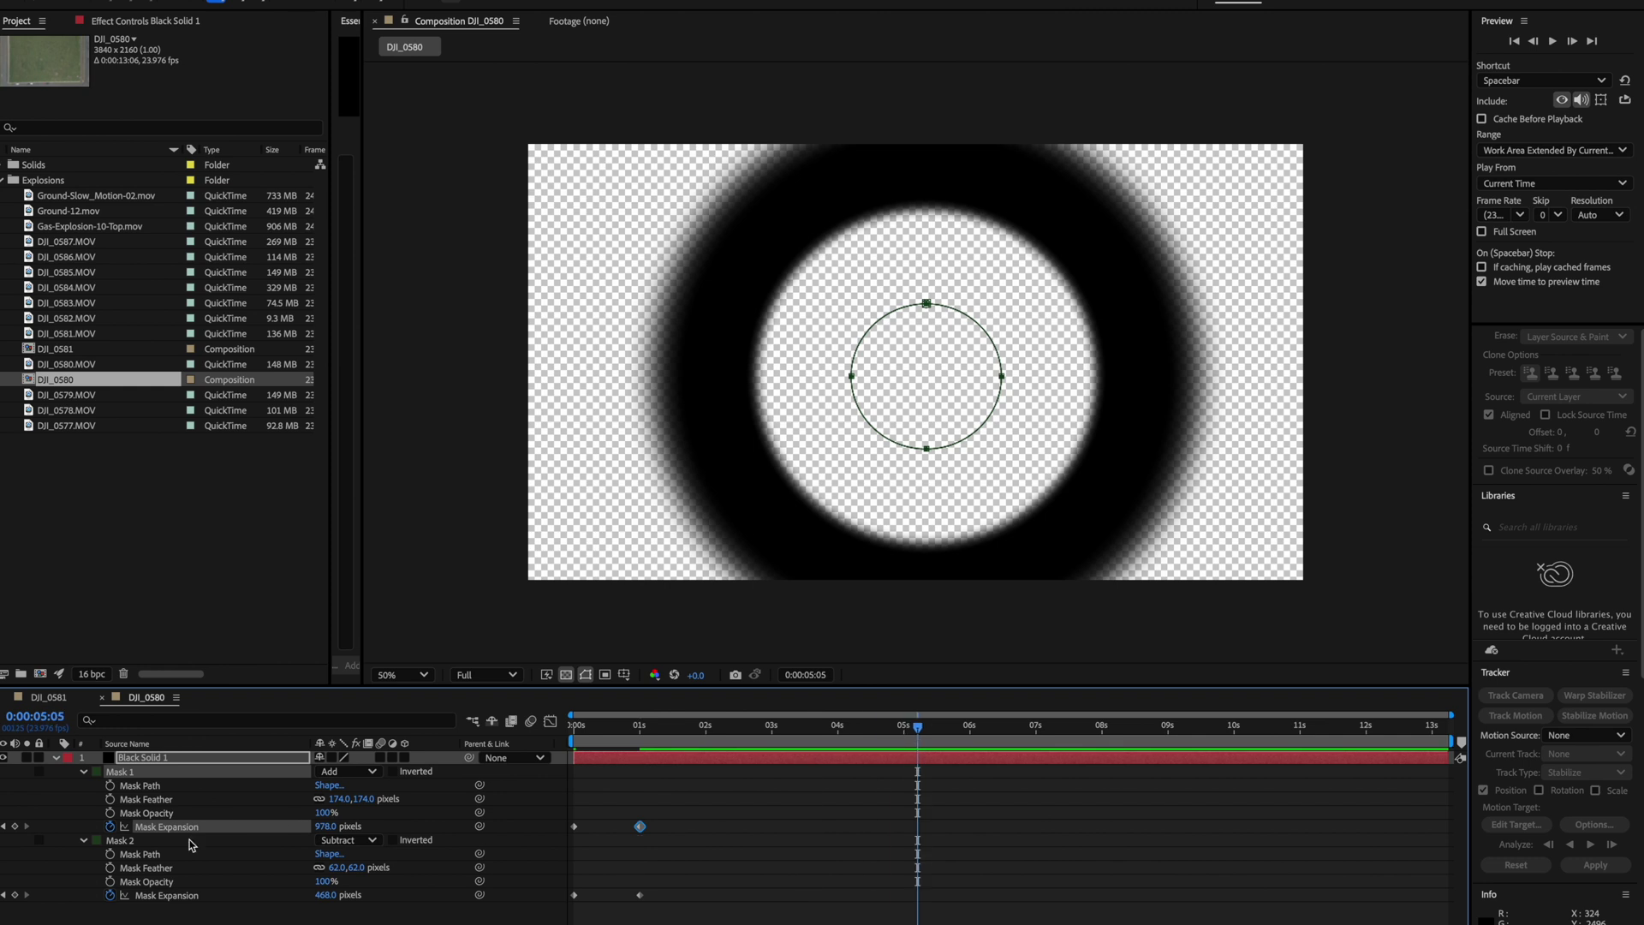
pyautogui.keyDown('shift'); pyautogui.click(167, 895); pyautogui.keyUp('shift')
pyautogui.moveTo(330, 827); pyautogui.dragTo(407, 821)
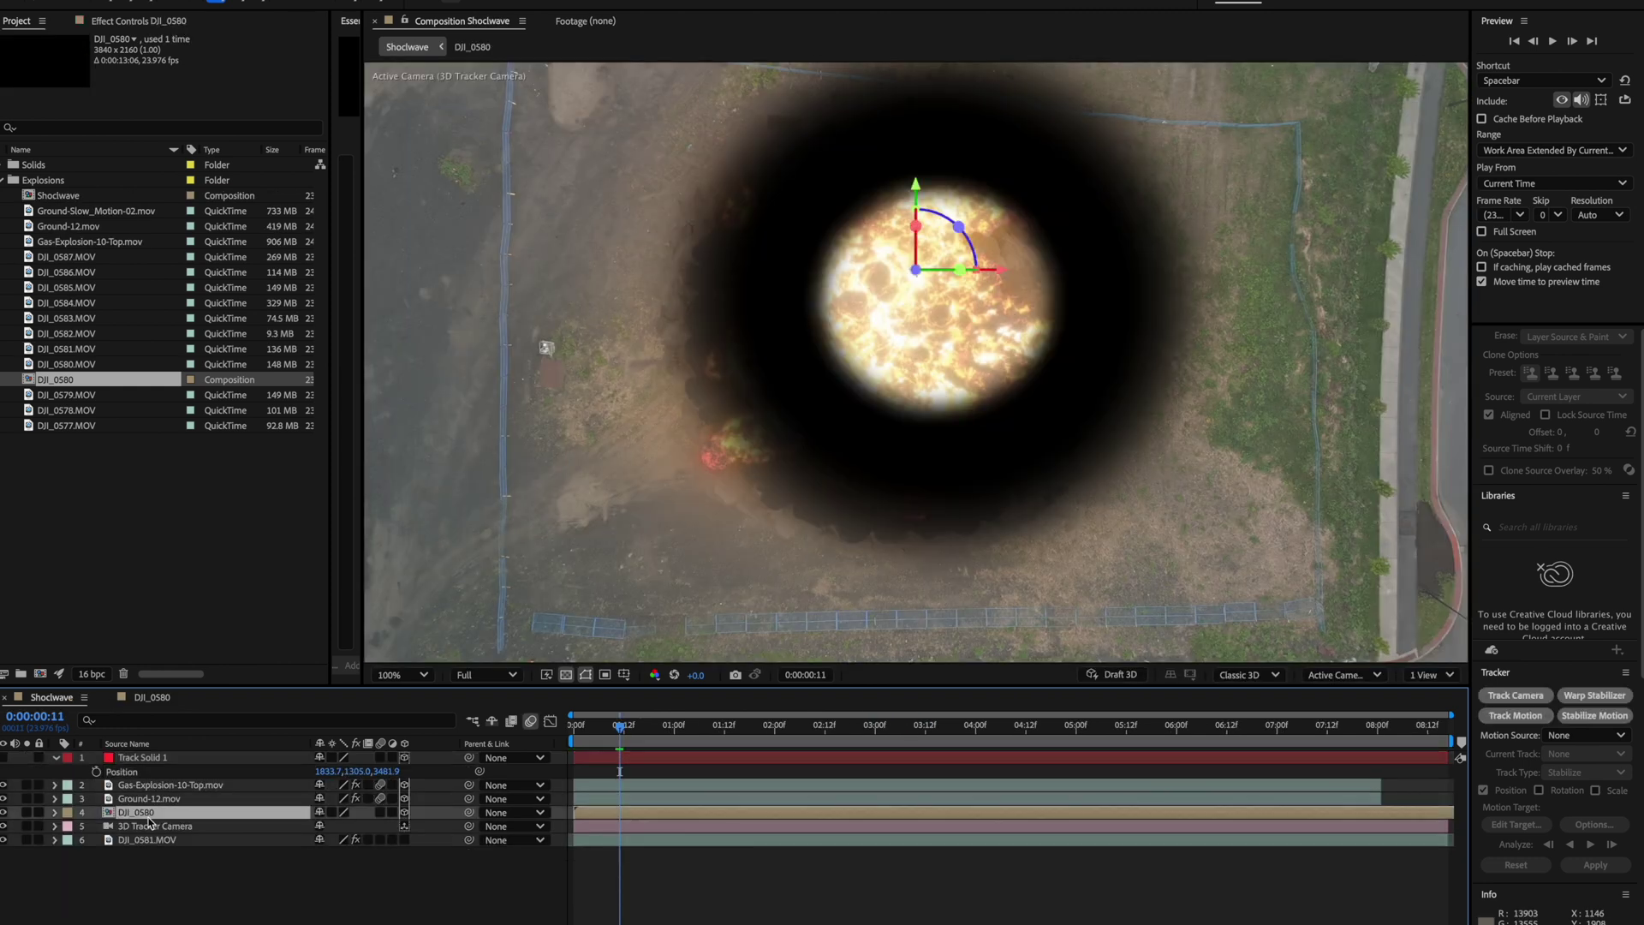
# Paste Track Solid 1's Position onto the DJI_0580 layer, name that layer Shockwave and hide it
pyautogui.press('super+v')
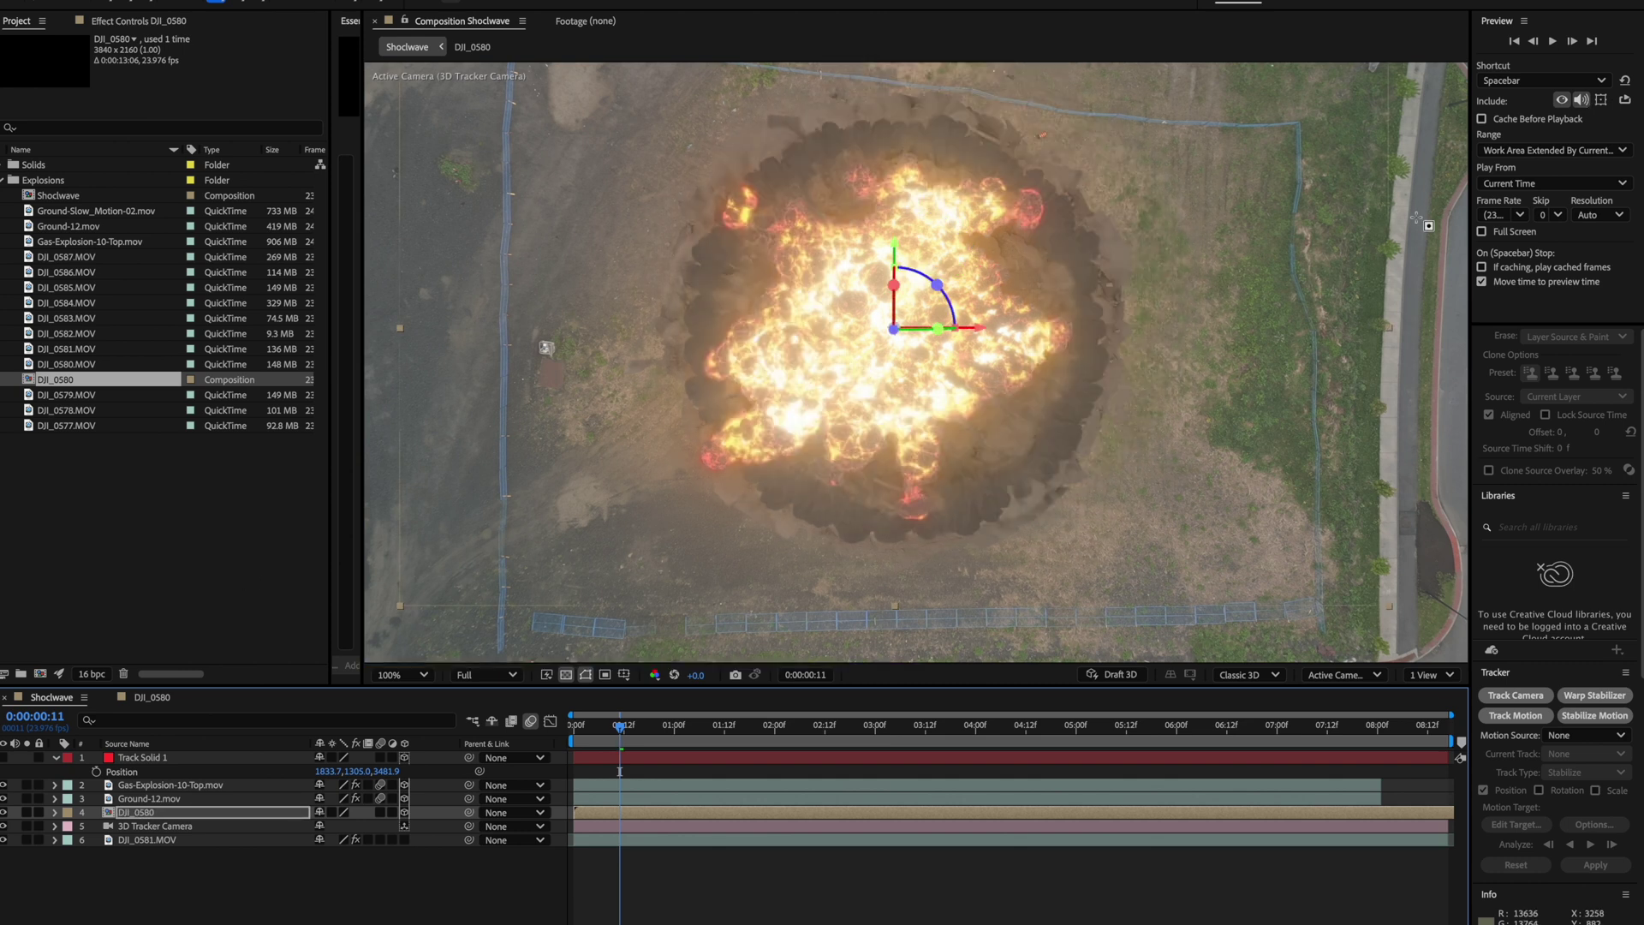
pyautogui.moveTo(635, 744); pyautogui.dragTo(698, 734)
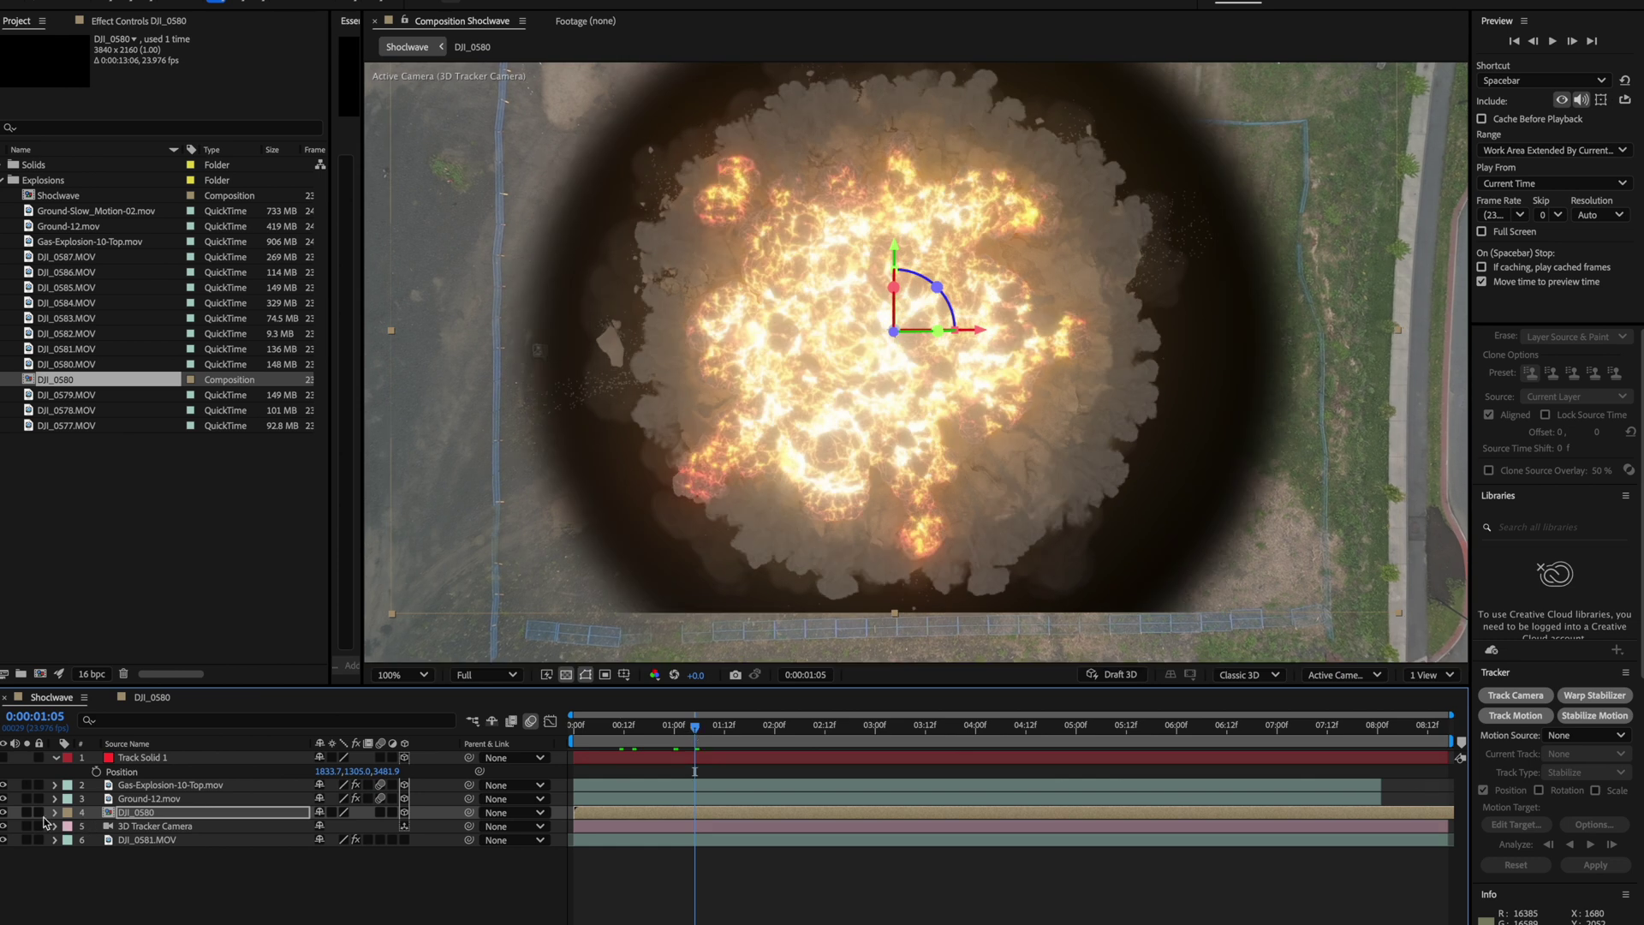
pyautogui.click(4, 813)
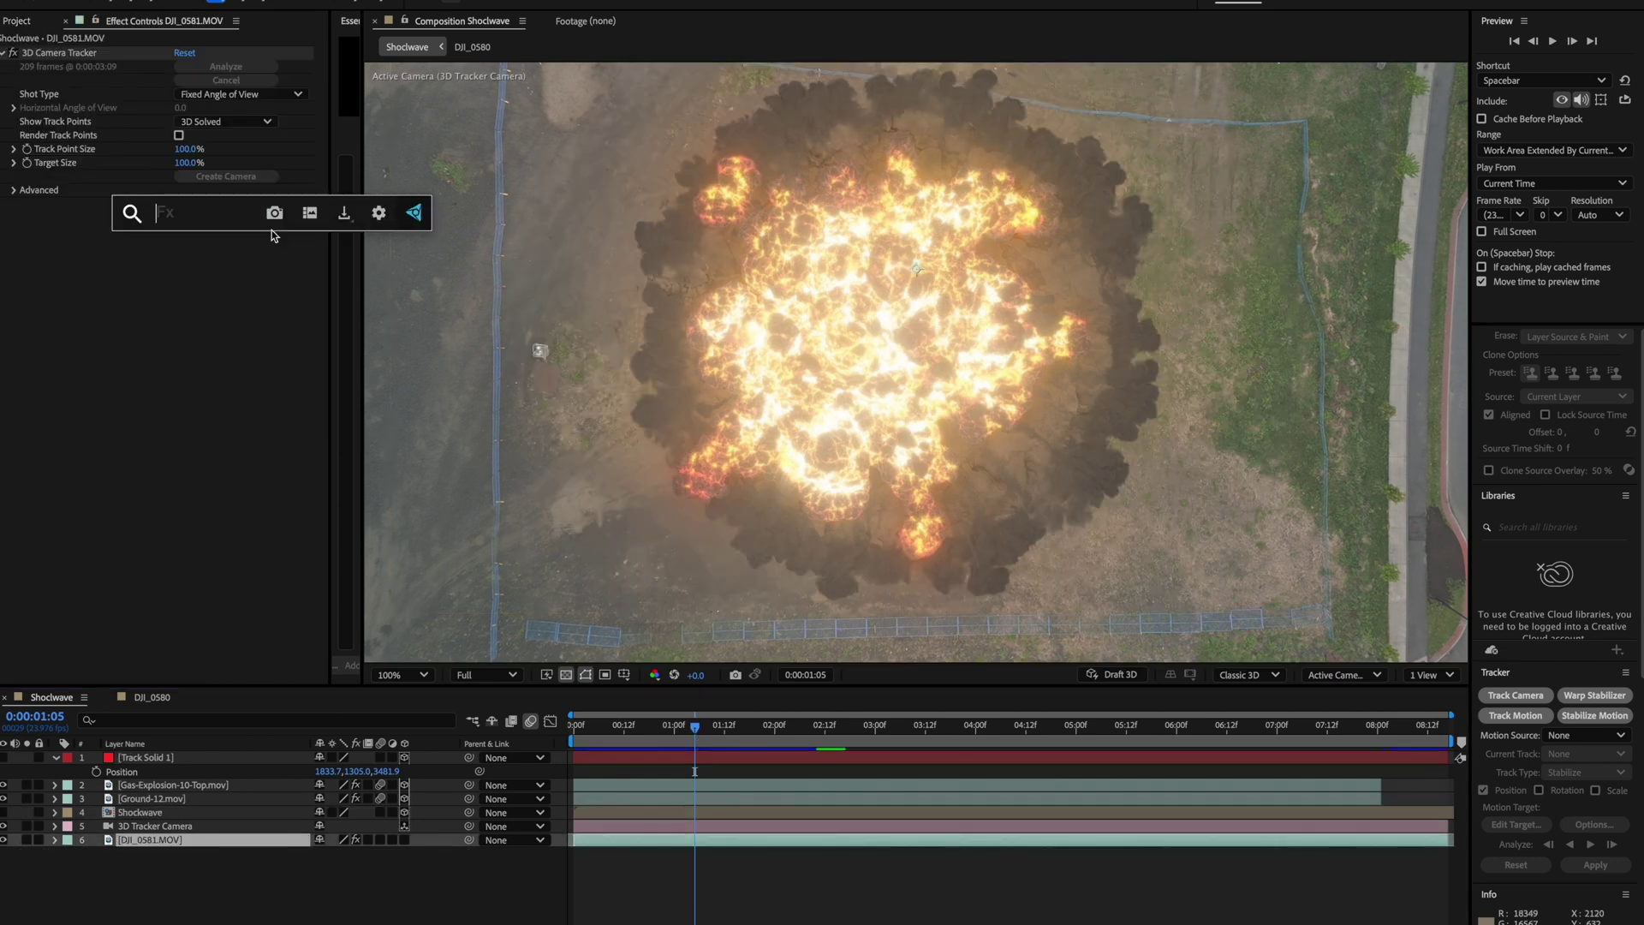
# Apply Displacement Map to DJI_0581.MOV and use the Shockwave layer as its Displacement Map Layer
pyautogui.write('disp')
pyautogui.press('Return')
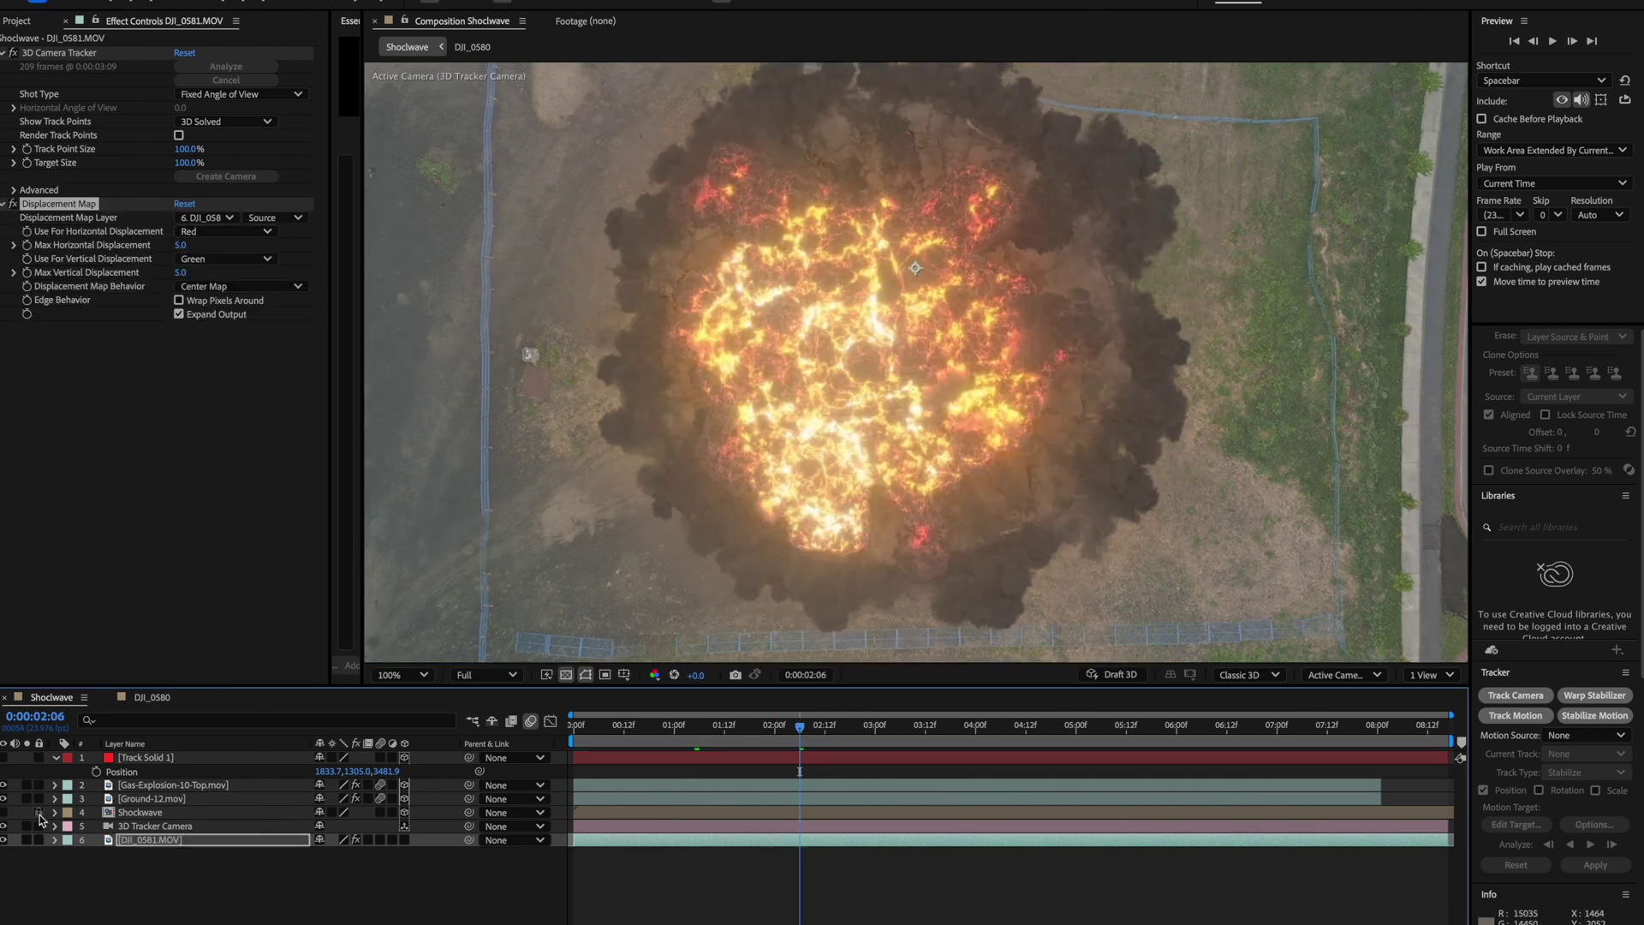
pyautogui.click(231, 233)
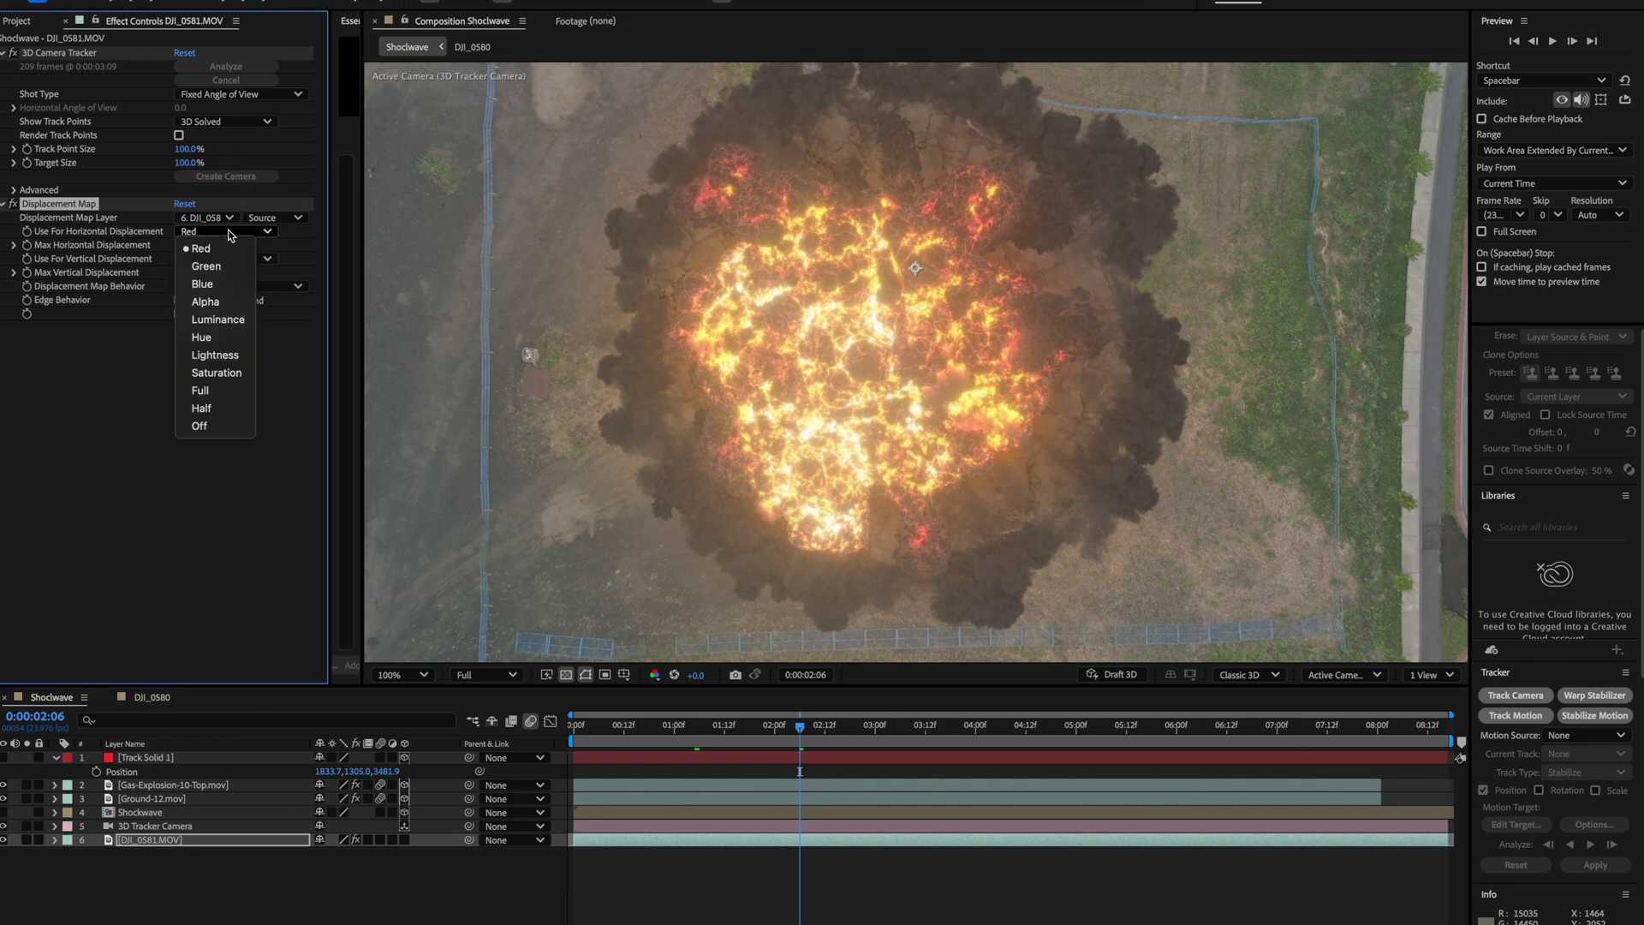
pyautogui.click(227, 221)
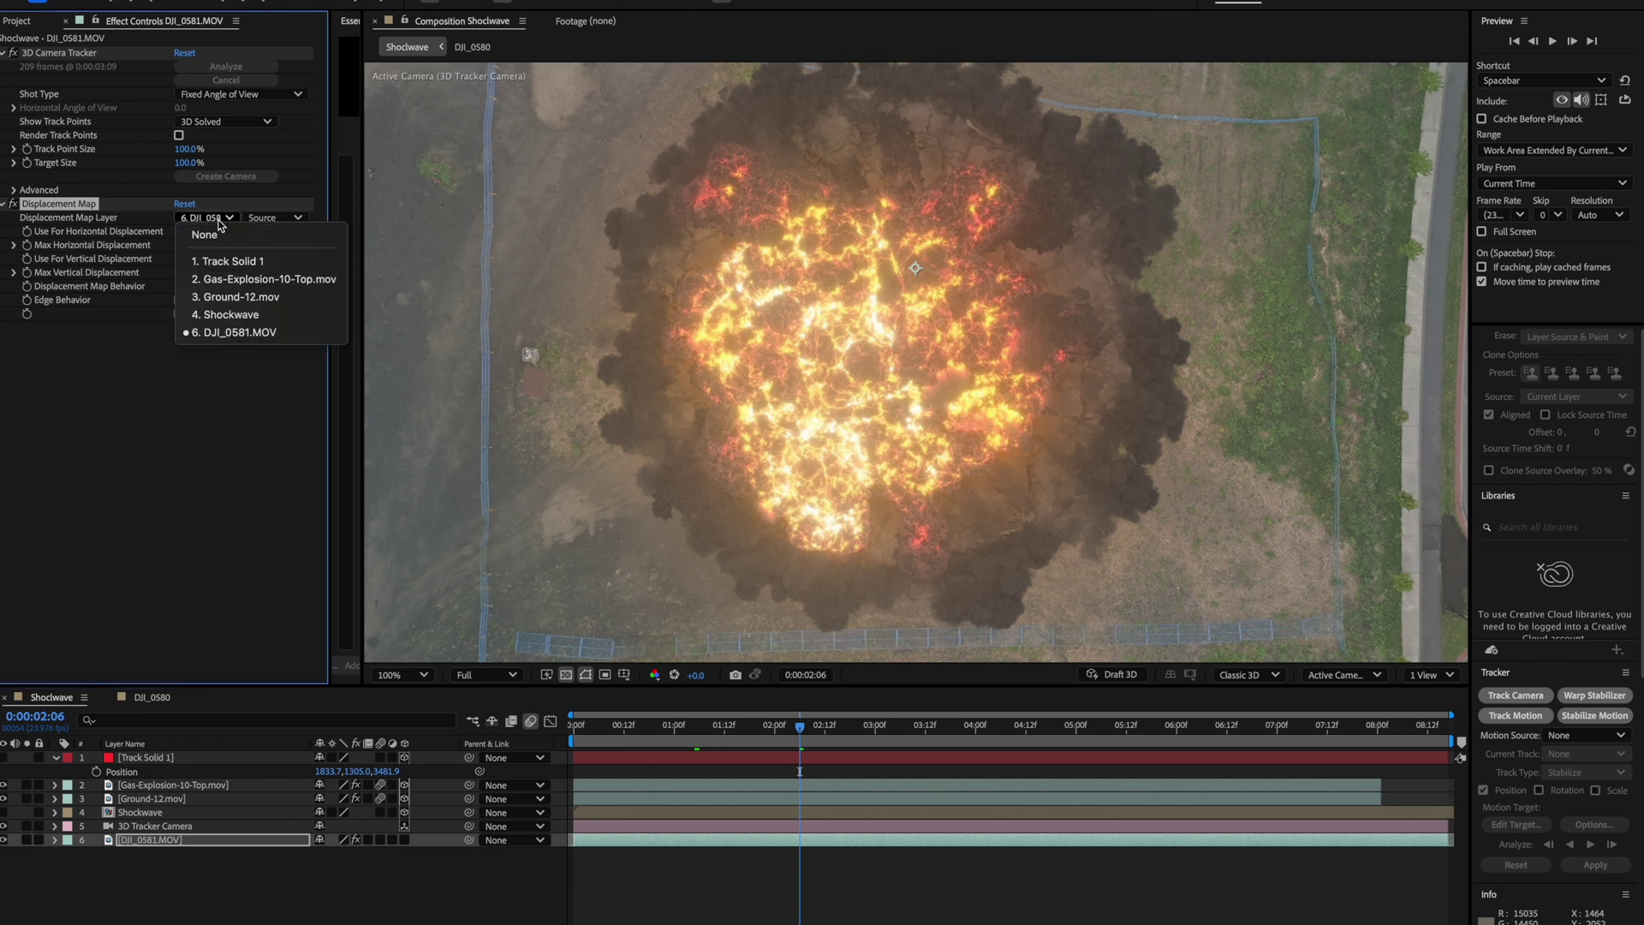
pyautogui.click(253, 309)
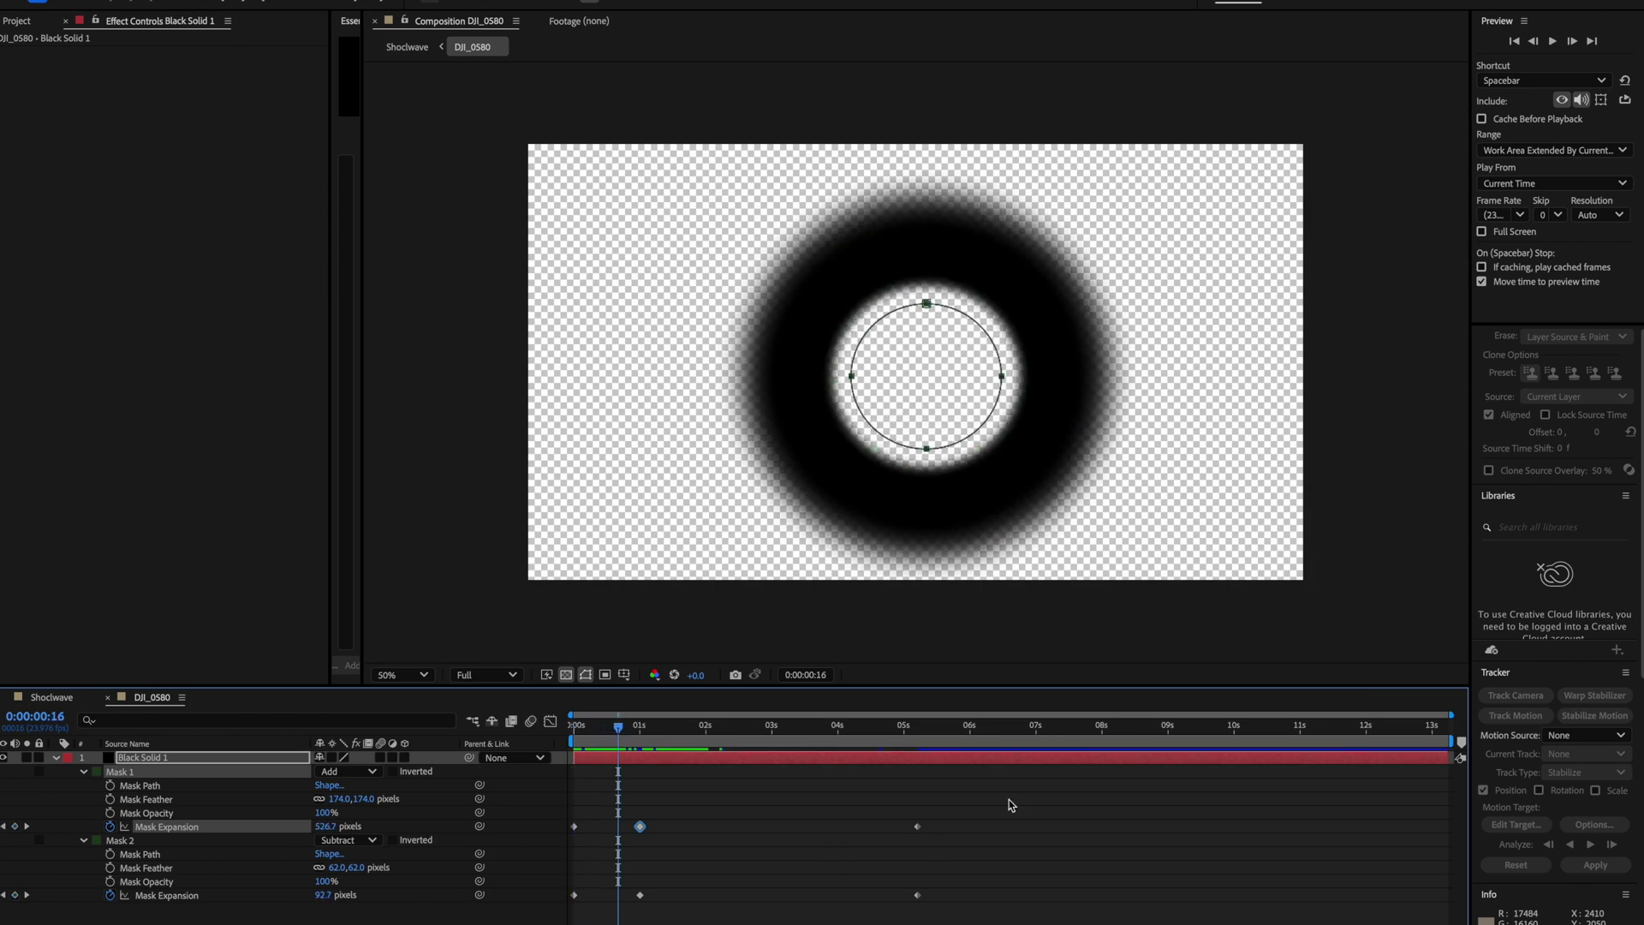
# Select the mask expansion keyframes after 0:00:00:16 in DJI_0580 and preview the Shockwave composition from the start
pyautogui.moveTo(1012, 800); pyautogui.dragTo(632, 914)
pyautogui.press('space')
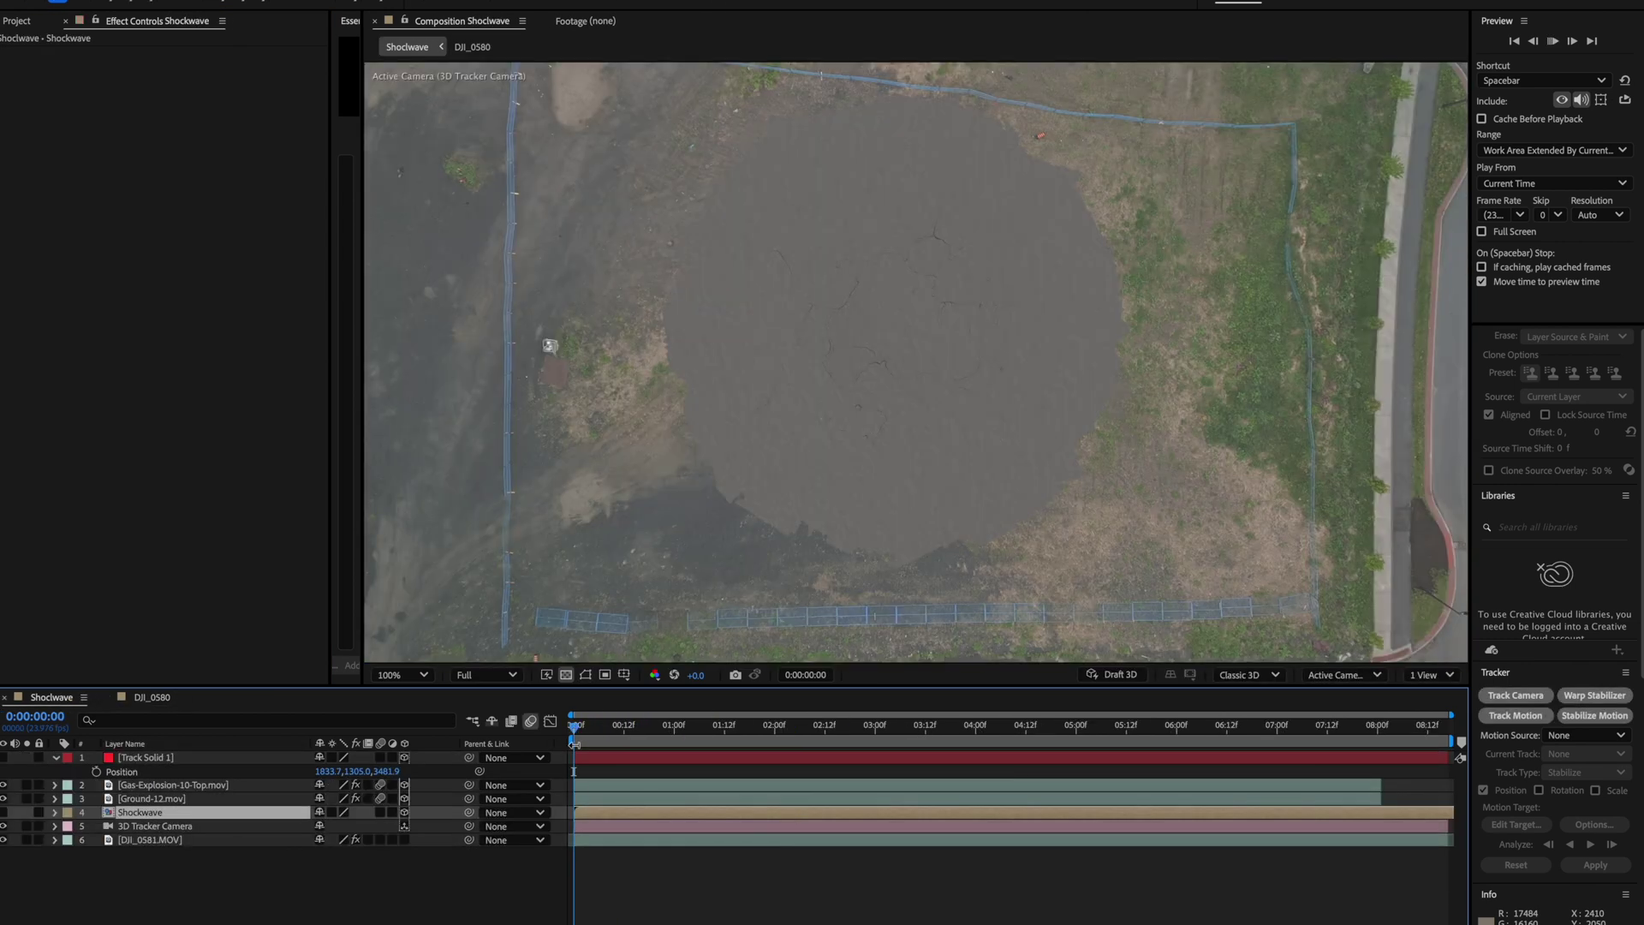
pyautogui.press('space')
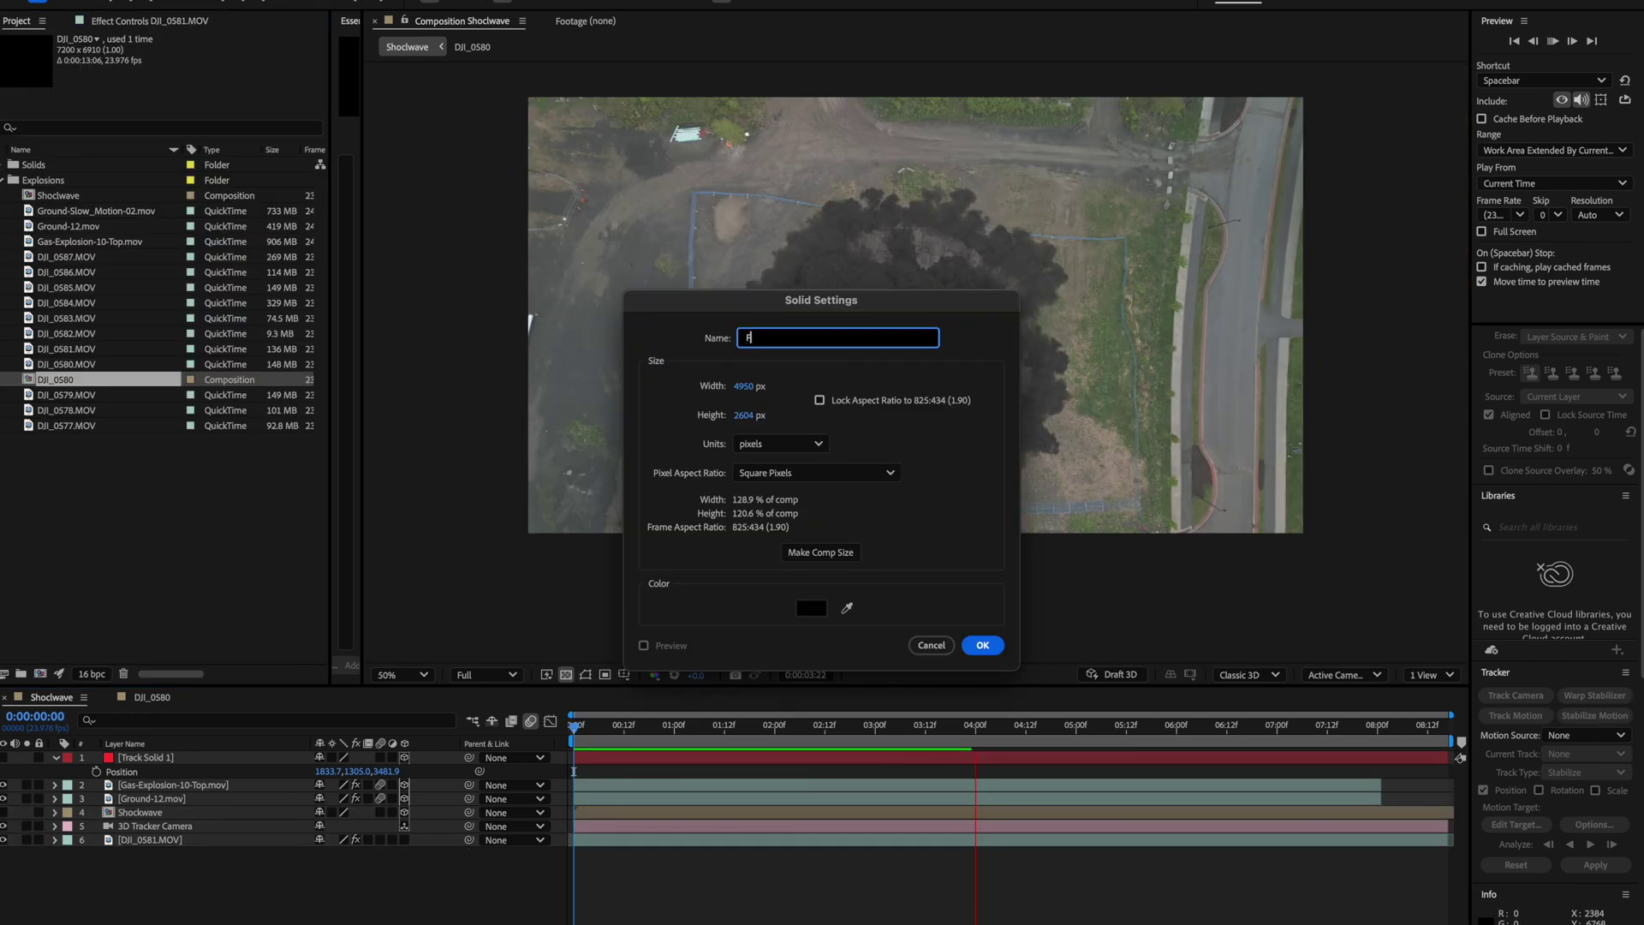
# Create a black 4950 x 2604 px solid named Flash and apply Optical Flares to it
pyautogui.press('Return')
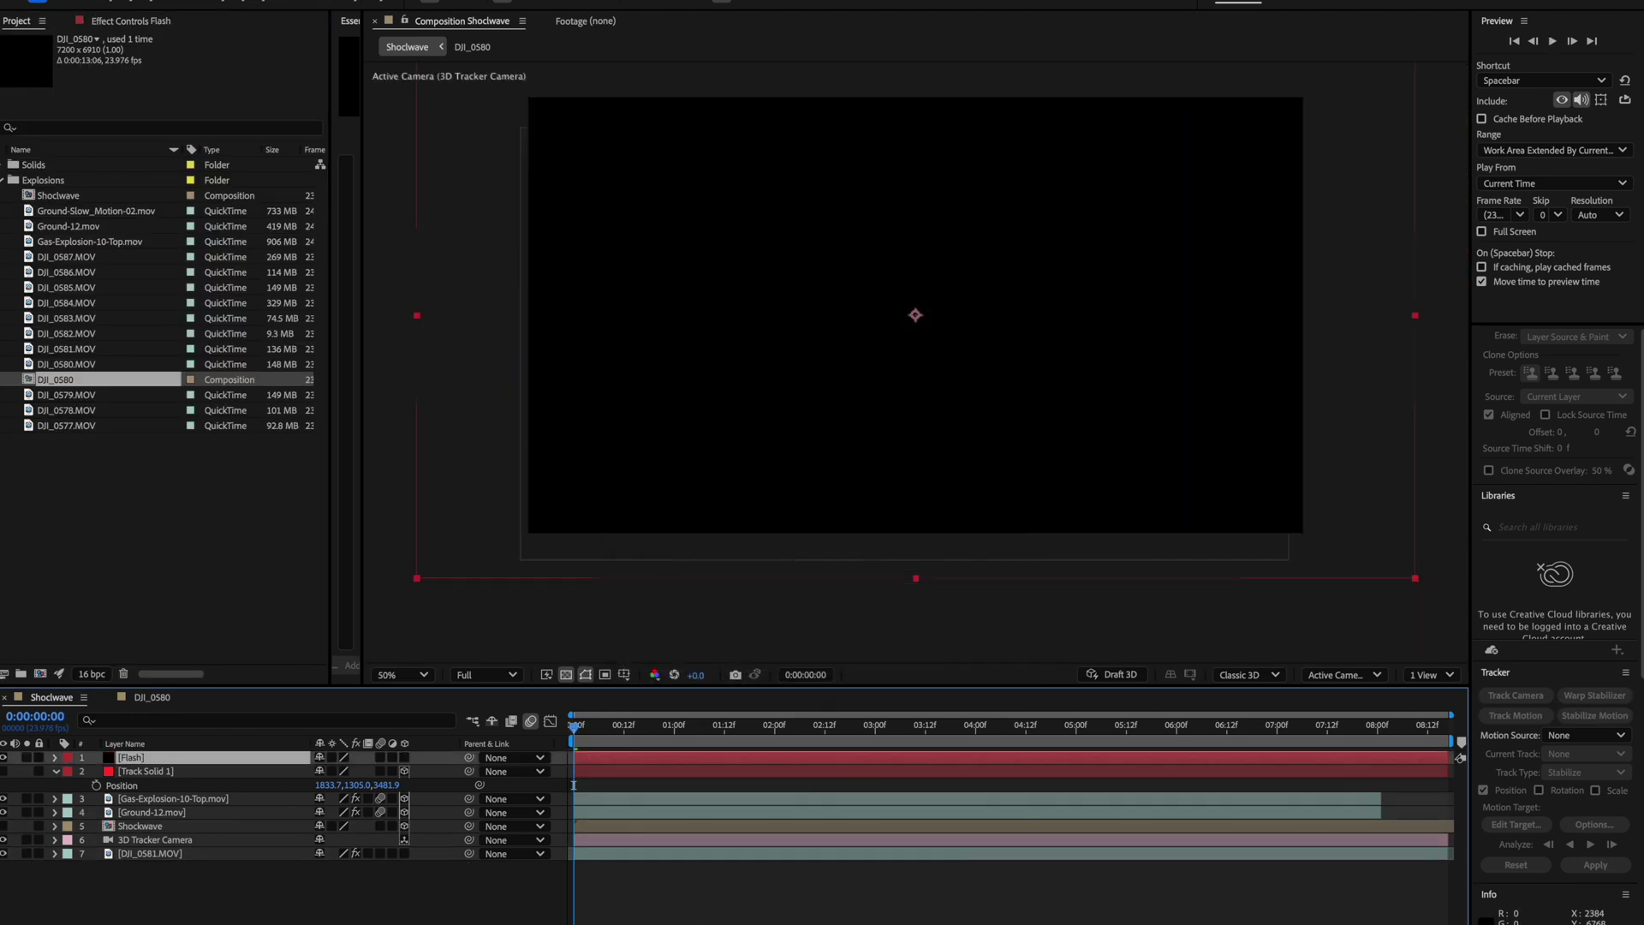
pyautogui.hotkey('ctrl', 'space')
pyautogui.write('flare')
pyautogui.press('Return')
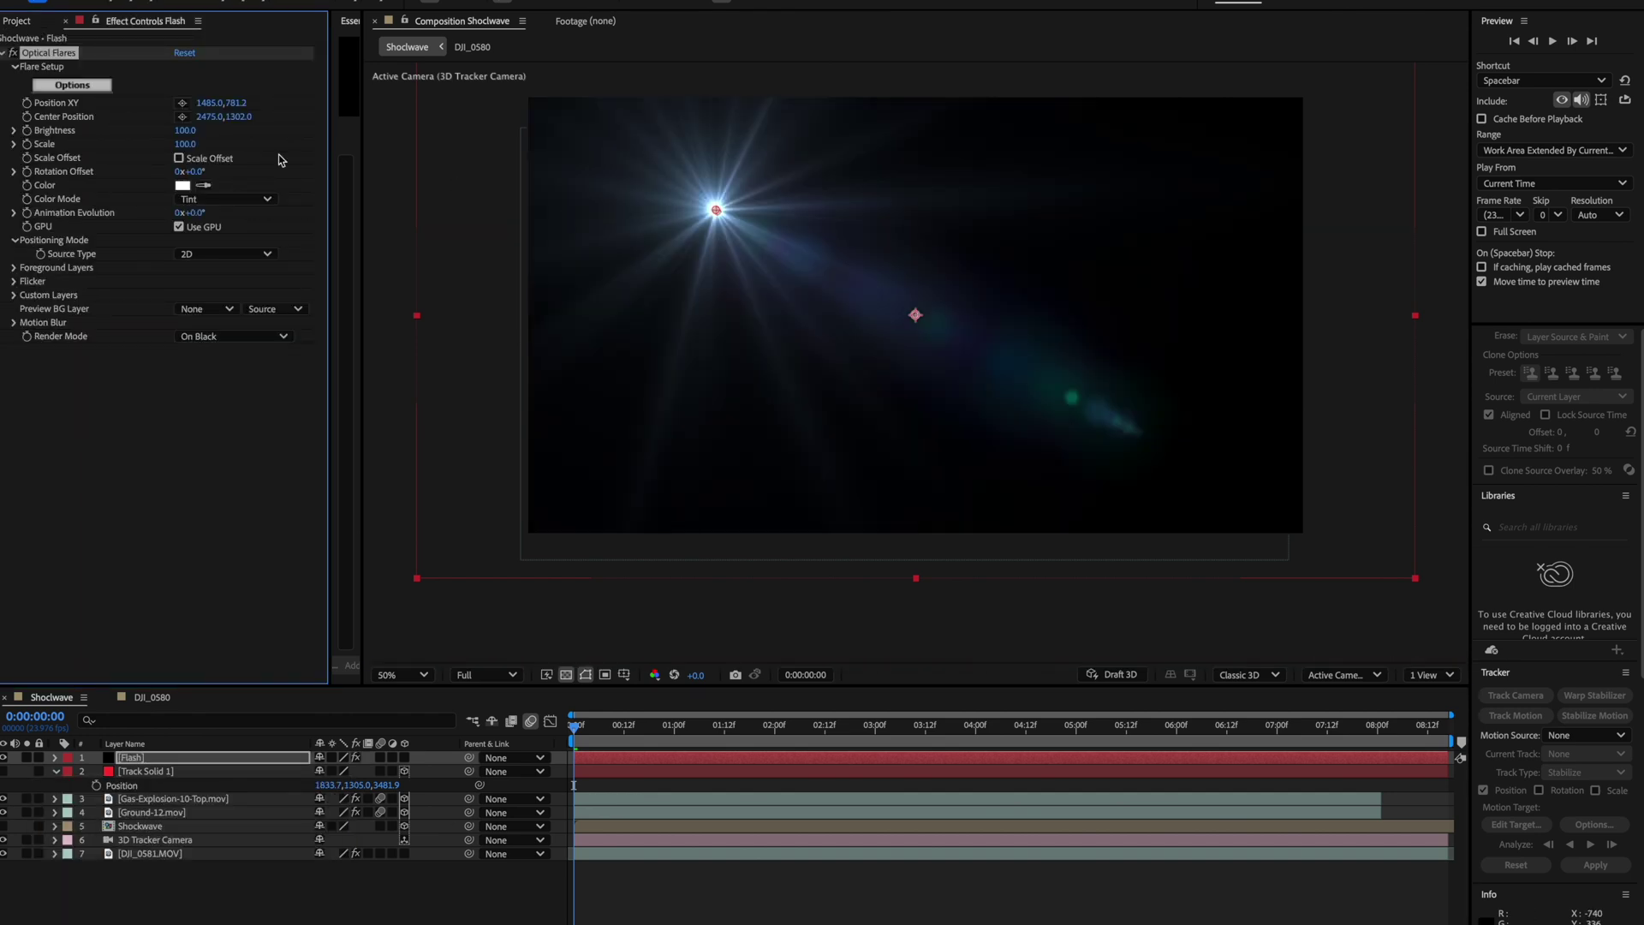
# Position the flare at 2437, 1345.2 over the ground patch and set the Flash layer's blending mode to Screen
pyautogui.moveTo(717, 210); pyautogui.dragTo(800, 255)
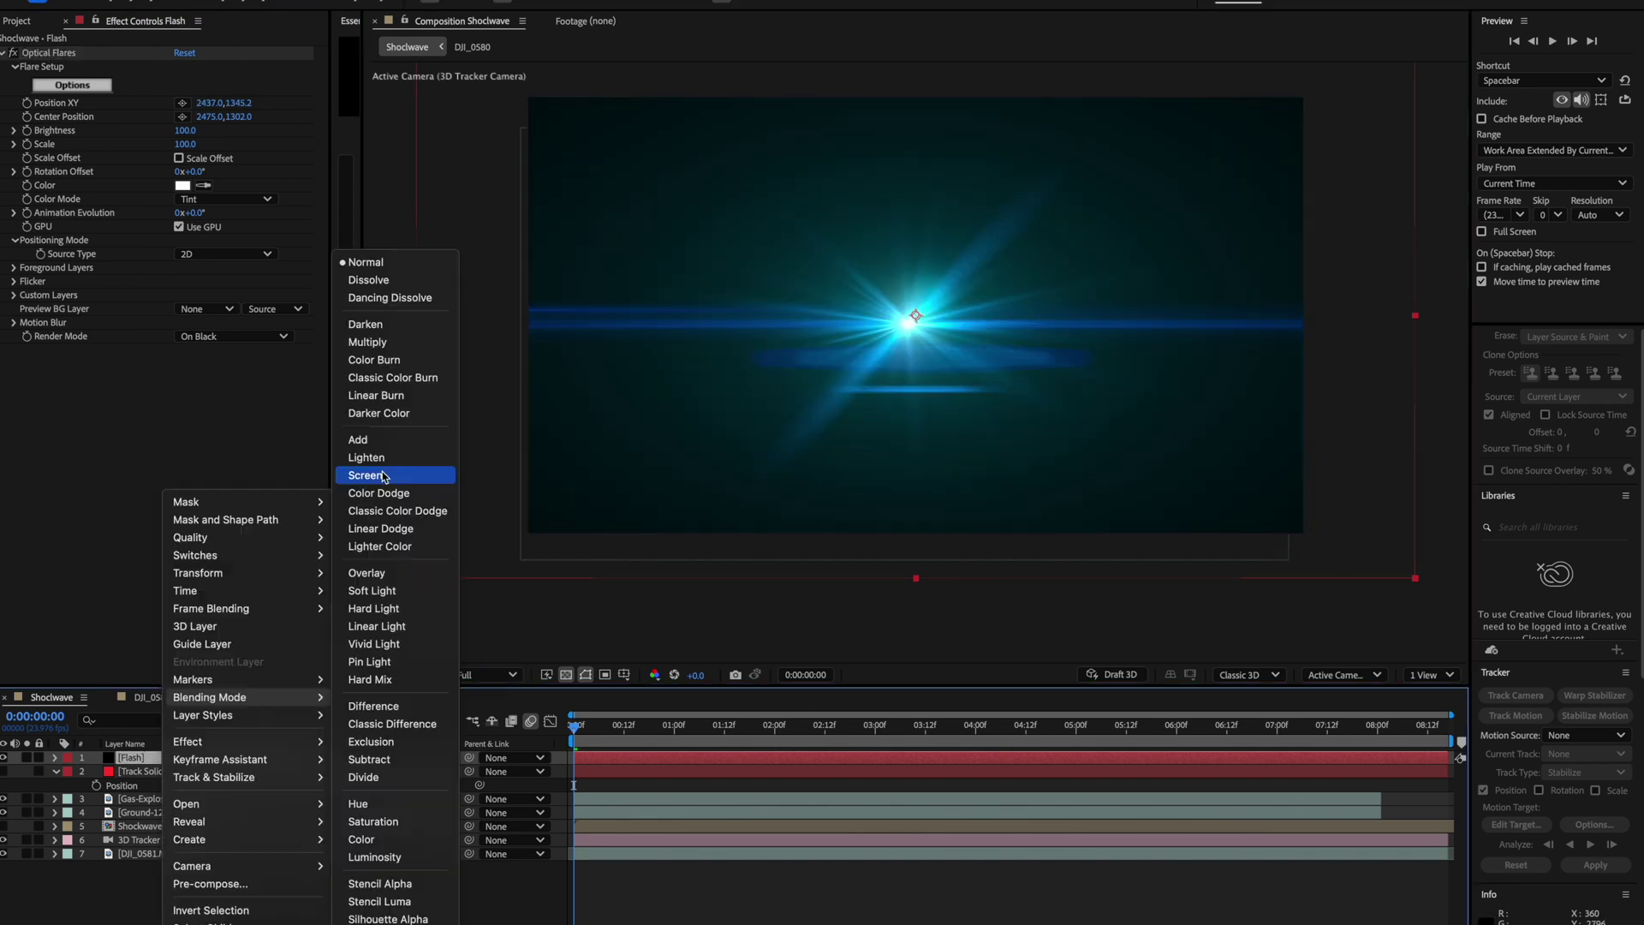
pyautogui.click(382, 476)
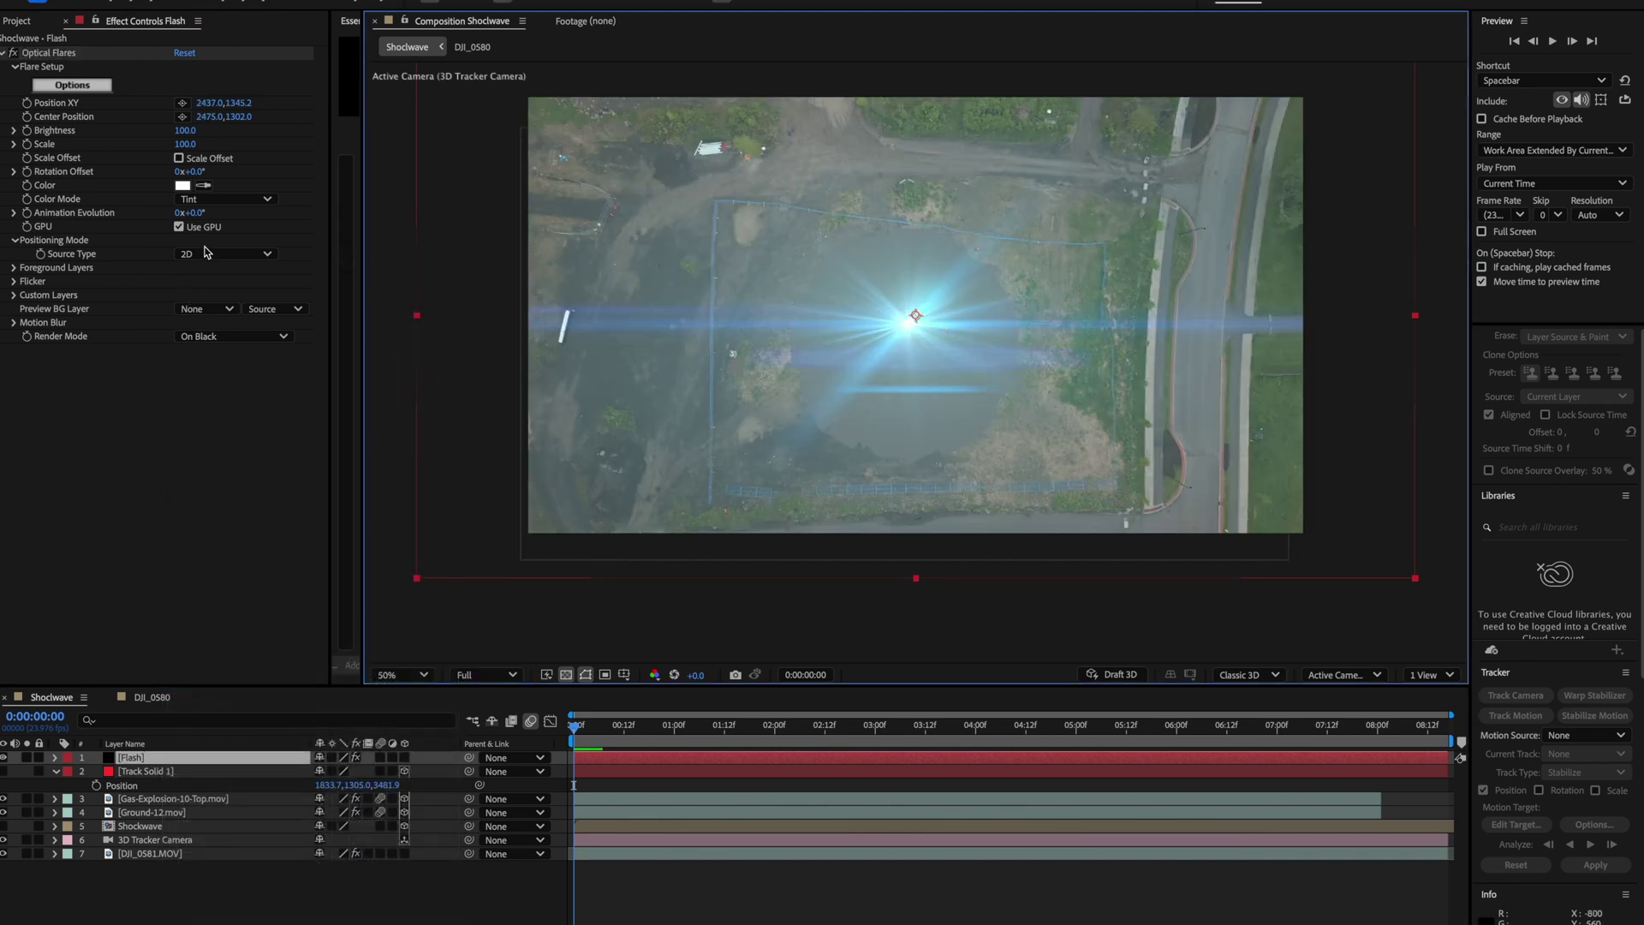
# Set the flare's Source Type to 3D and keyframe Position XY 1765, 1337.2 at frame 0 and Position Z from -5800 to 29900 at frame 5
pyautogui.click(207, 252)
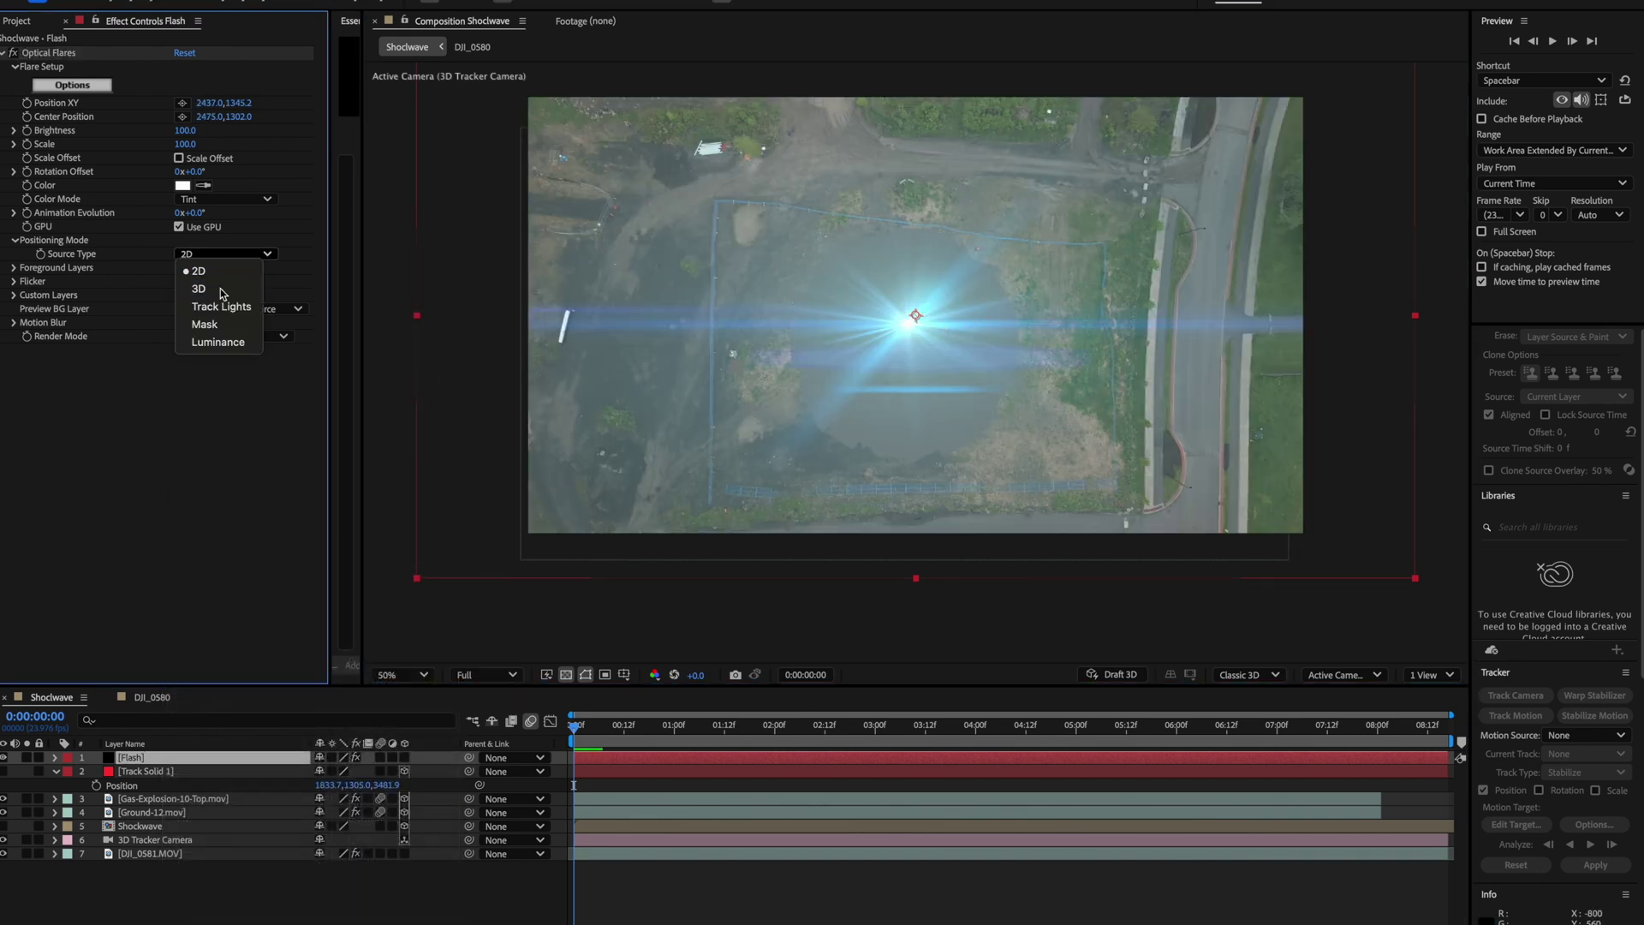
pyautogui.click(199, 289)
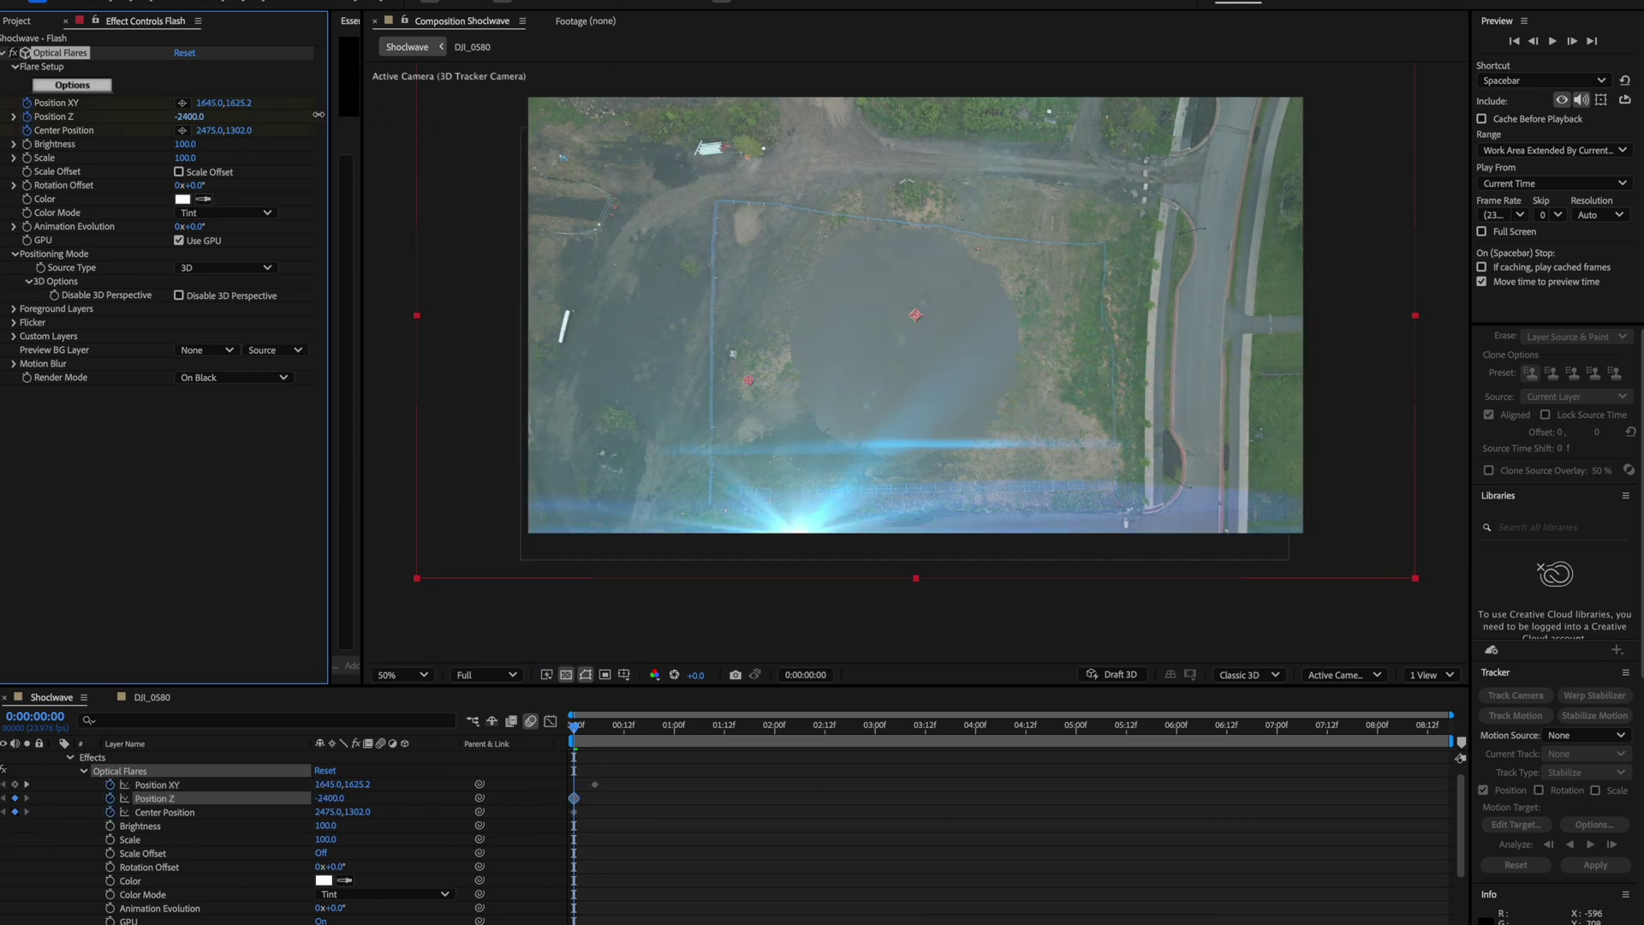
pyautogui.press(',')
pyautogui.moveTo(831, 370); pyautogui.dragTo(852, 325)
pyautogui.moveTo(587, 729); pyautogui.dragTo(571, 739)
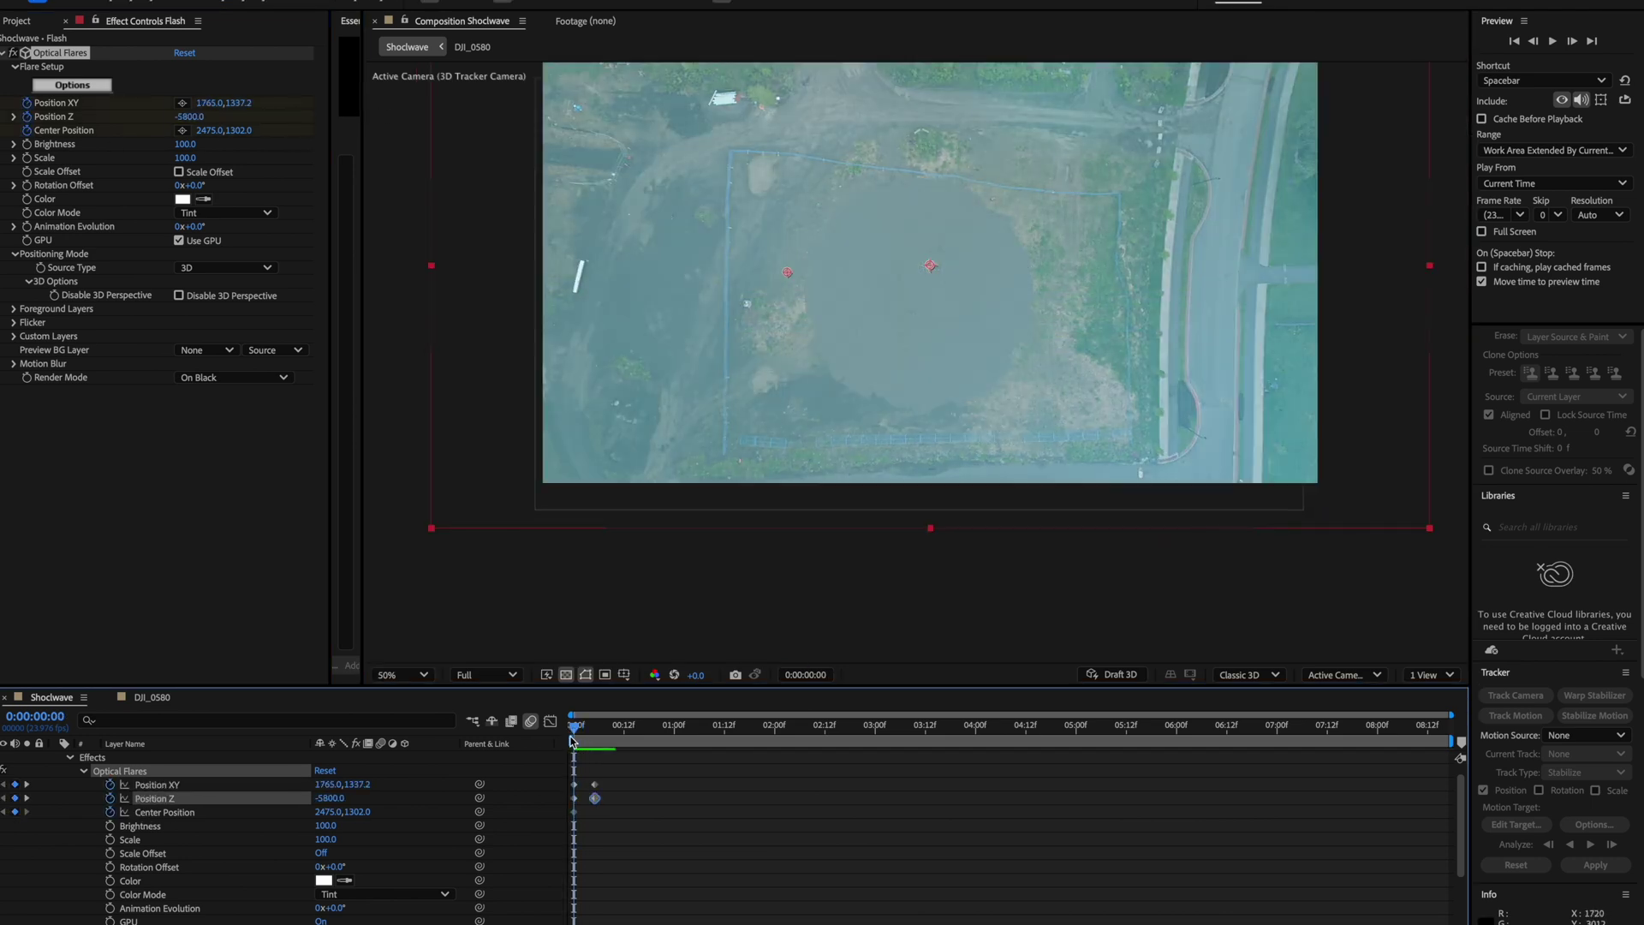
# Shift the Gas-Explosion-10-Top.mov and Ground-12.mov layers together so they start just after the flare's 0:00:00:05 keyframe
pyautogui.press('pagedown')
pyautogui.press('pagedown')
pyautogui.press('pagedown')
pyautogui.press('pagedown')
pyautogui.press('pagedown')
pyautogui.click(70, 758)
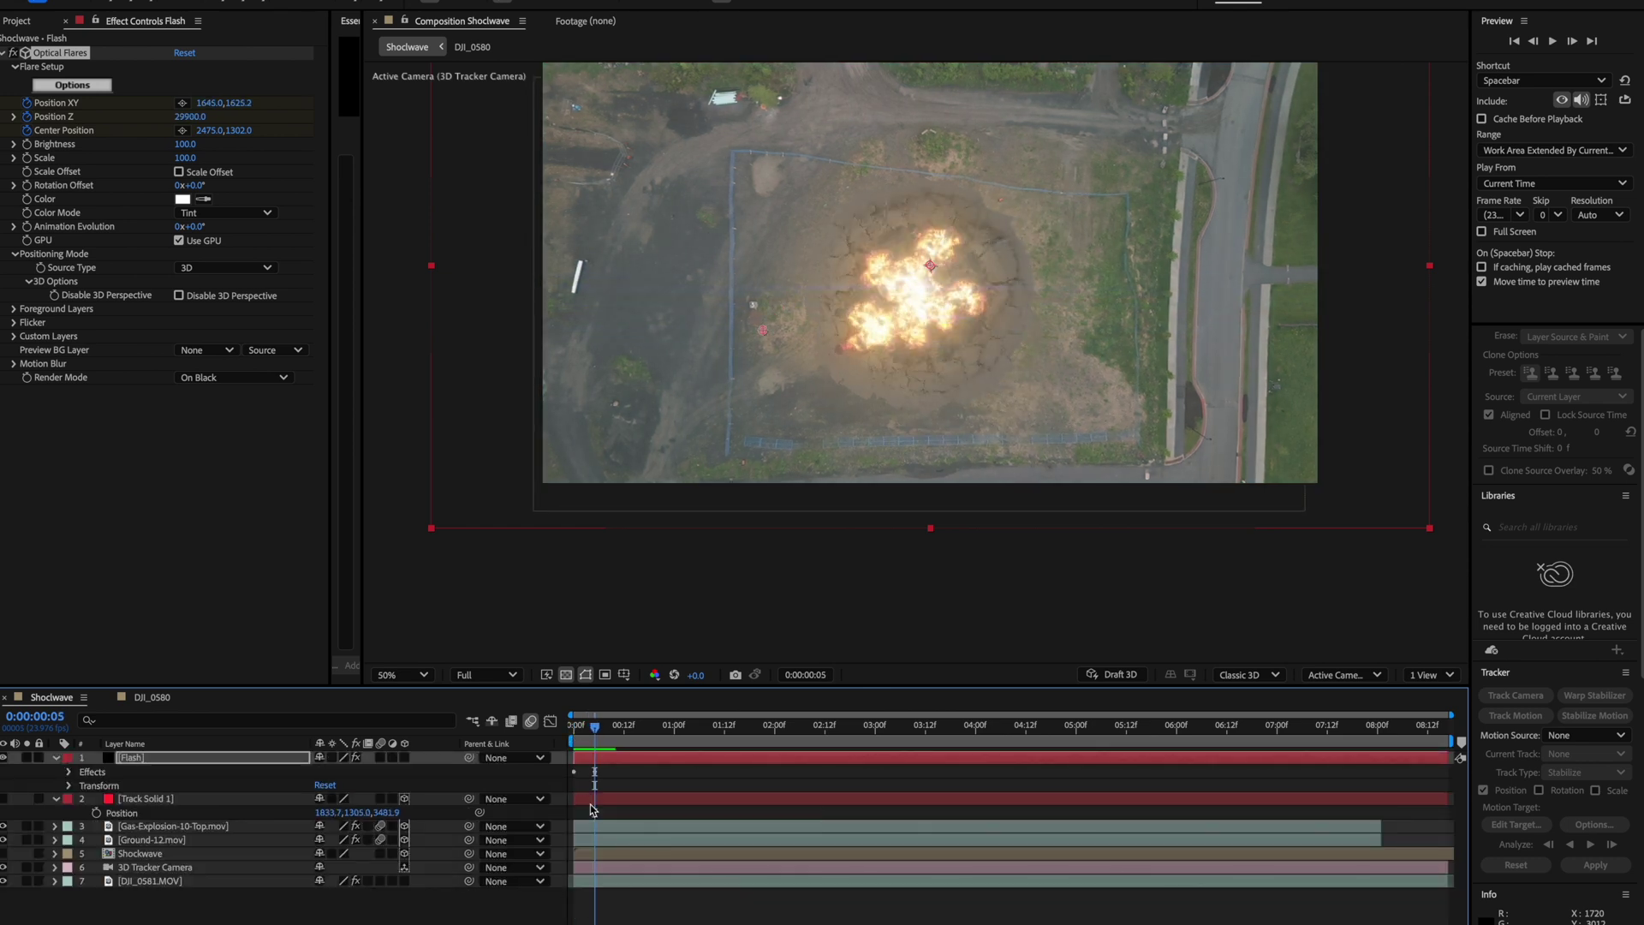
pyautogui.click(164, 841)
pyautogui.click(168, 828)
pyautogui.keyDown('shift'); pyautogui.click(171, 841); pyautogui.keyUp('shift')
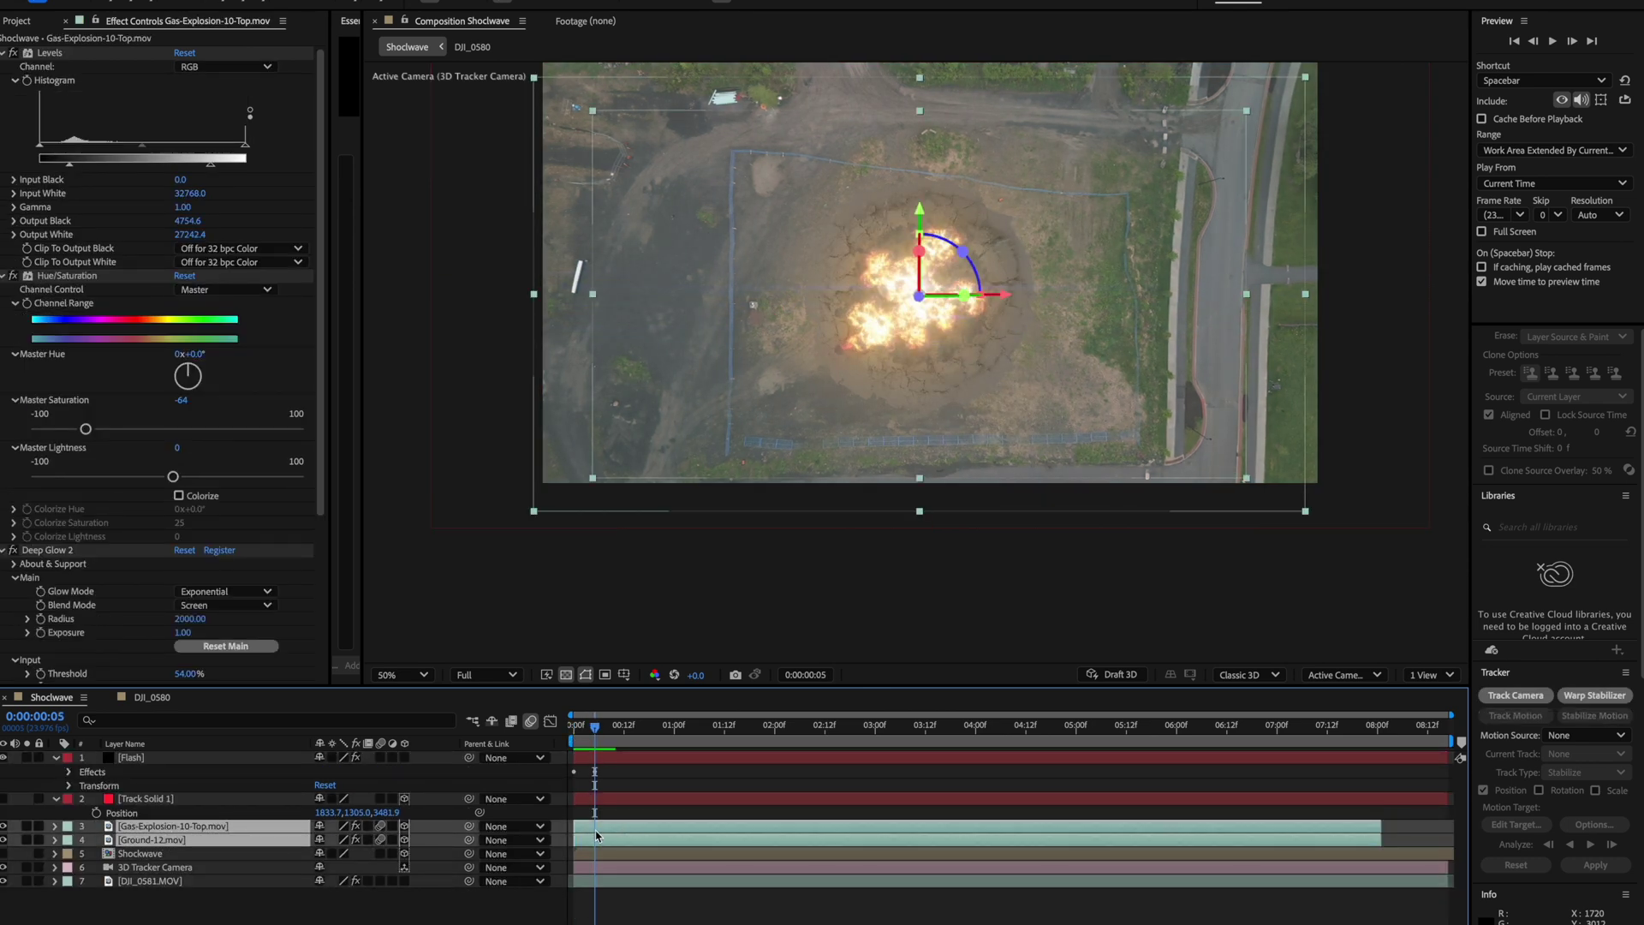
pyautogui.moveTo(597, 835); pyautogui.dragTo(605, 835)
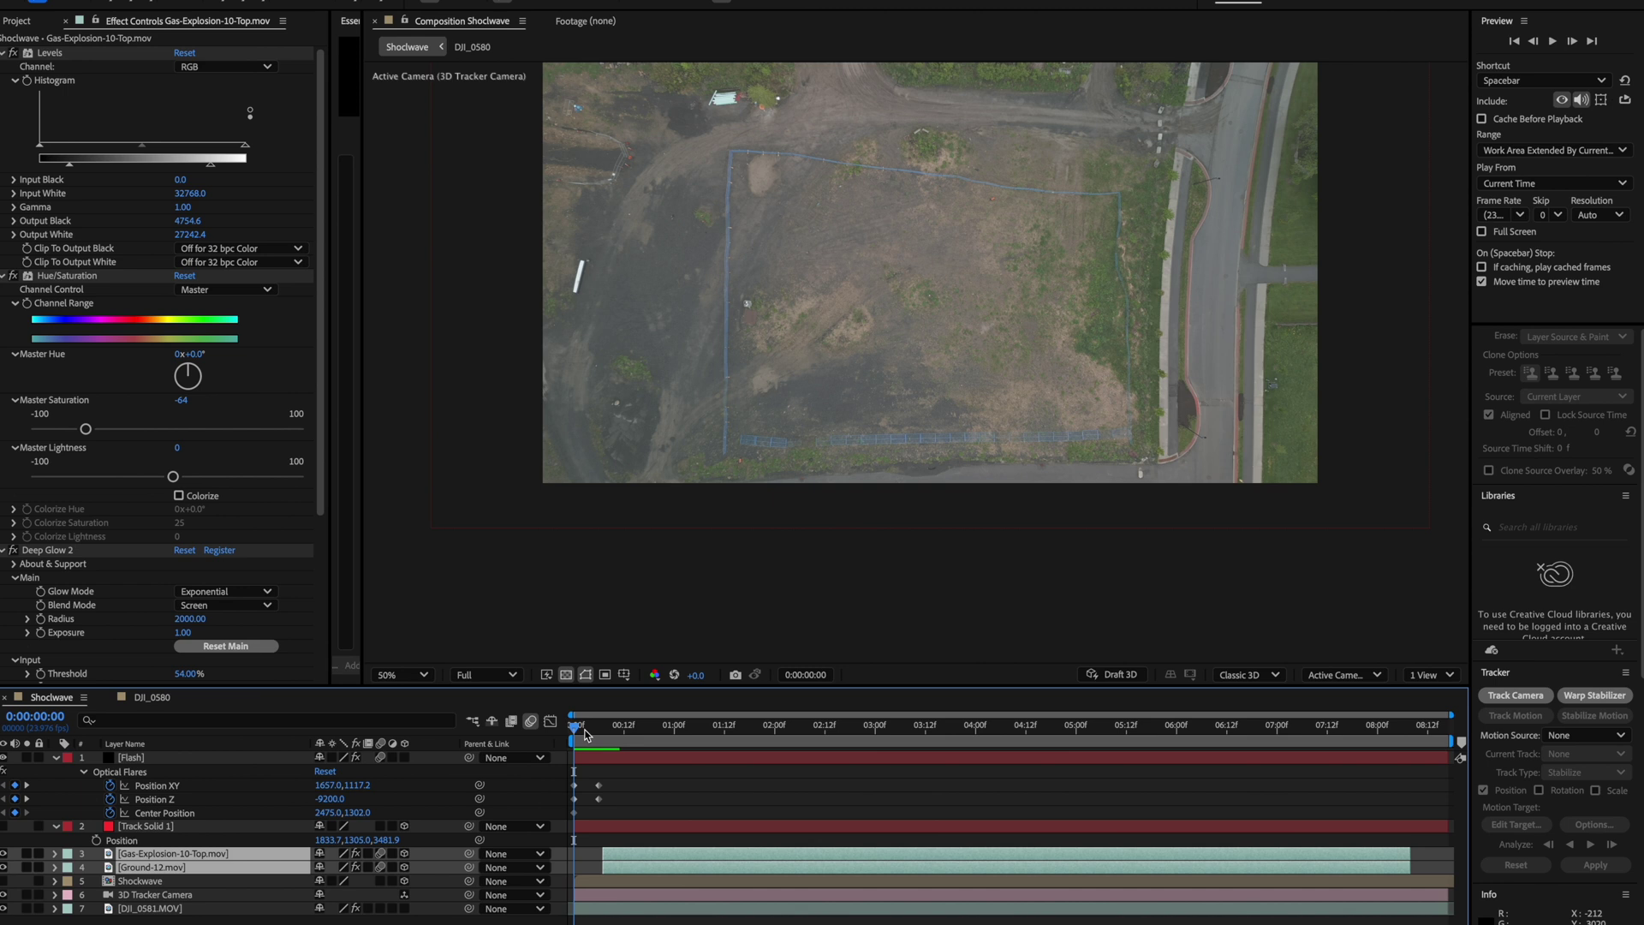
# Add an adjustment layer over the explosion with Optical Glow colorized red and its Amount keyframed from 30 at 0:00:00:06 to 0
pyautogui.moveTo(585, 734); pyautogui.dragTo(599, 728)
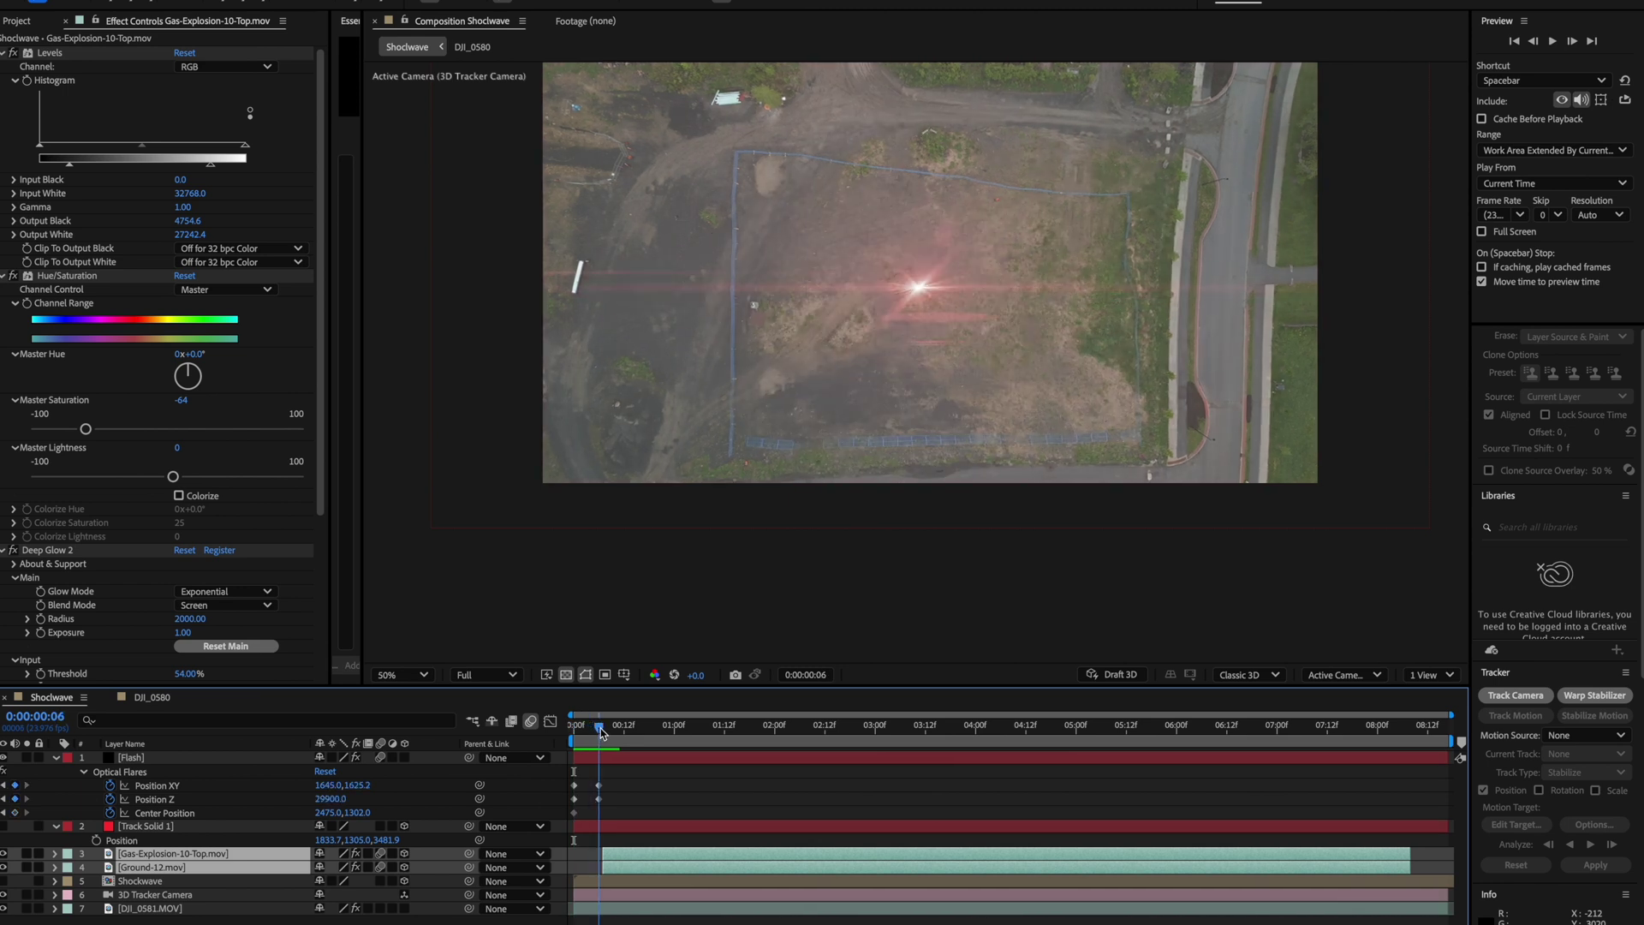
pyautogui.hotkey('ctrl', 'alt', 'y')
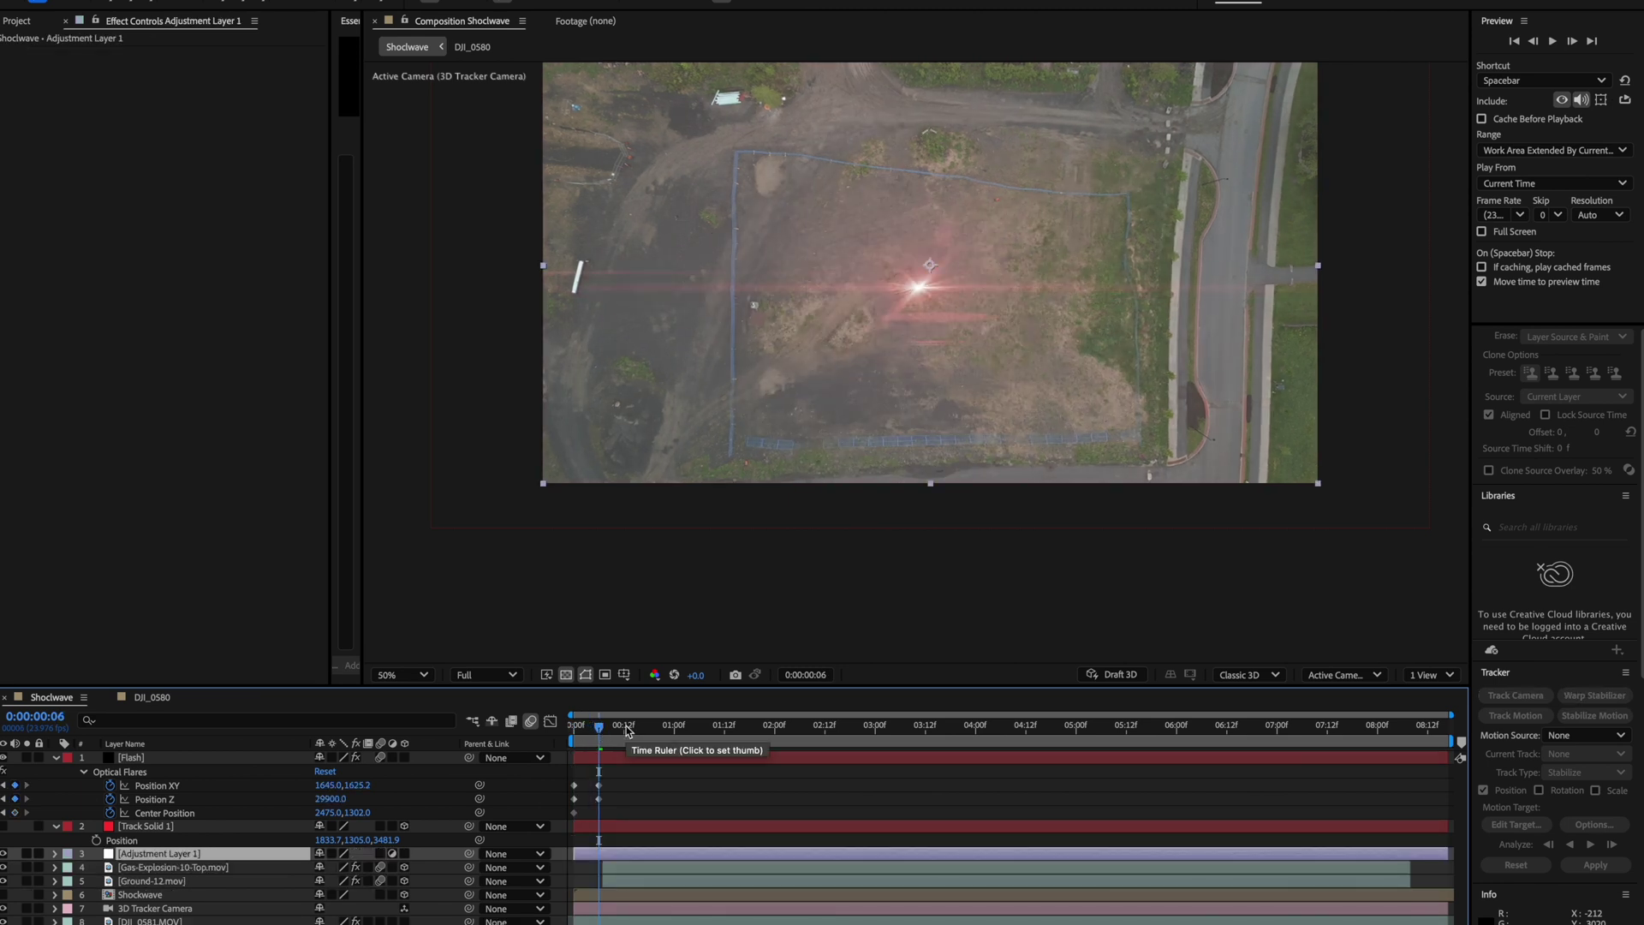
pyautogui.hotkey('ctrl', 'space')
pyautogui.write('optical')
pyautogui.press('Return')
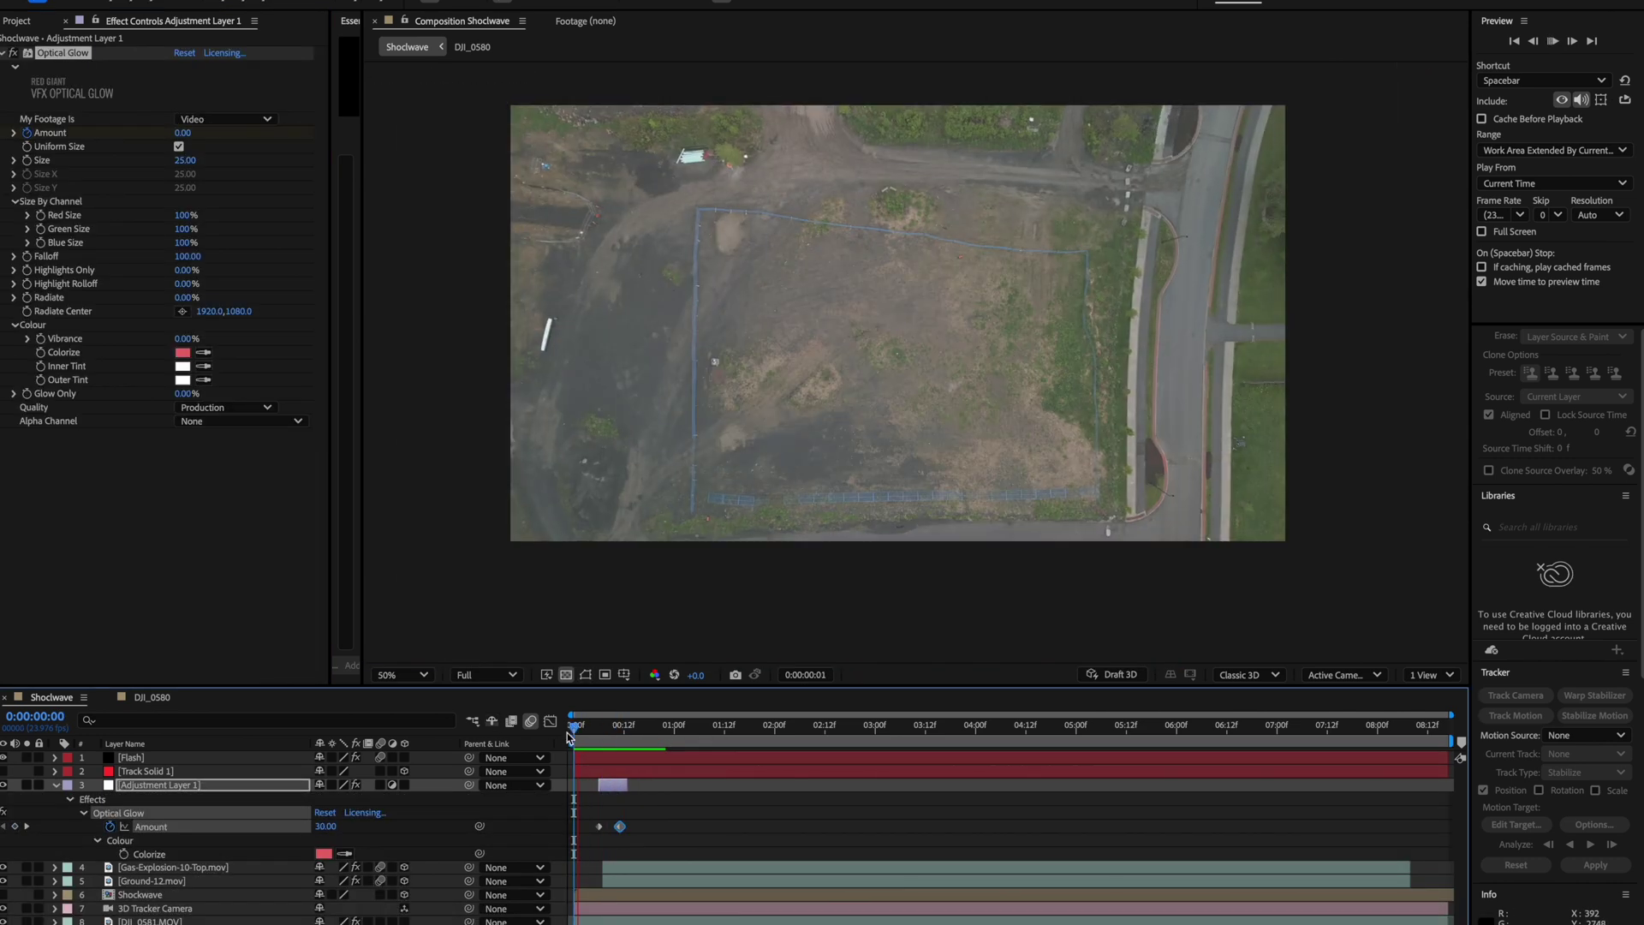
# Trim the Flash layer to end at 0:00:00:08 and move the flare's ending position keyframes to that frame
pyautogui.press('pageup')
pyautogui.press('pageup')
pyautogui.press('pageup')
pyautogui.press('pageup')
pyautogui.press('pageup')
pyautogui.press('pageup')
pyautogui.press('pageup')
pyautogui.click(220, 759)
pyautogui.press('F2')
pyautogui.moveTo(598, 731)
pyautogui.mouseDown()
pyautogui.moveTo(570, 737)
pyautogui.moveTo(608, 736)
pyautogui.mouseUp()
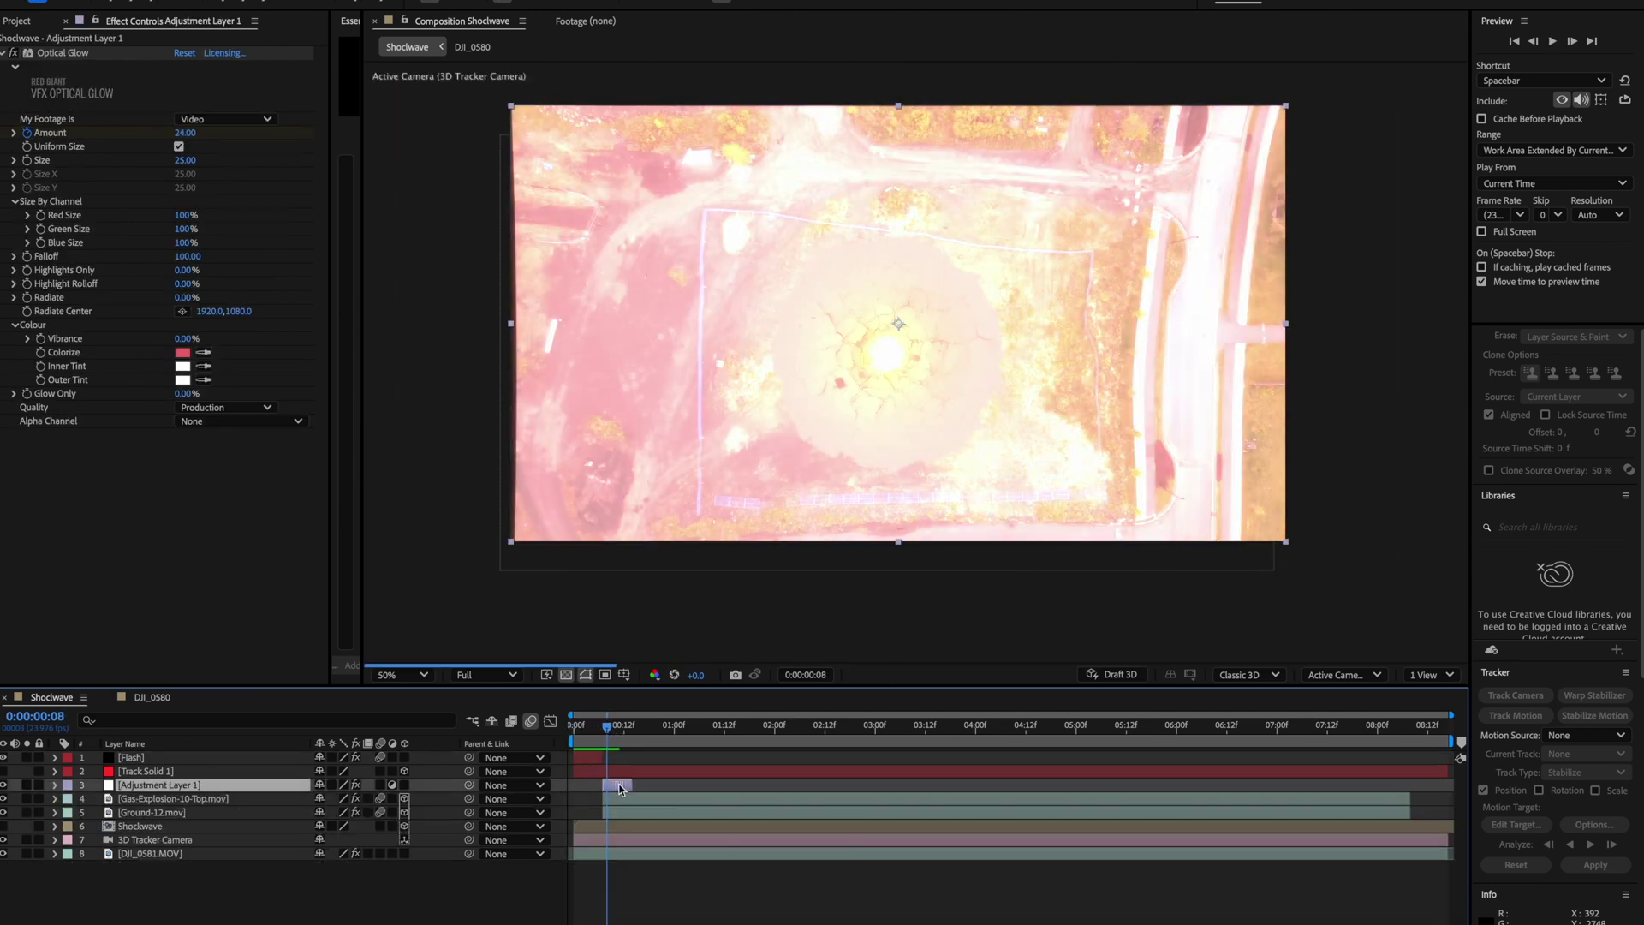
pyautogui.click(603, 760)
pyautogui.moveTo(602, 760); pyautogui.dragTo(607, 760)
pyautogui.press('u')
pyautogui.moveTo(619, 778); pyautogui.dragTo(598, 805)
# Set Adjustment Layer 1 to span 0:00:00:08 to 0:00:00:18 and show its glow keyframes
pyautogui.press('space')
pyautogui.moveTo(607, 733); pyautogui.dragTo(648, 734)
pyautogui.click(618, 732)
pyautogui.click(625, 840)
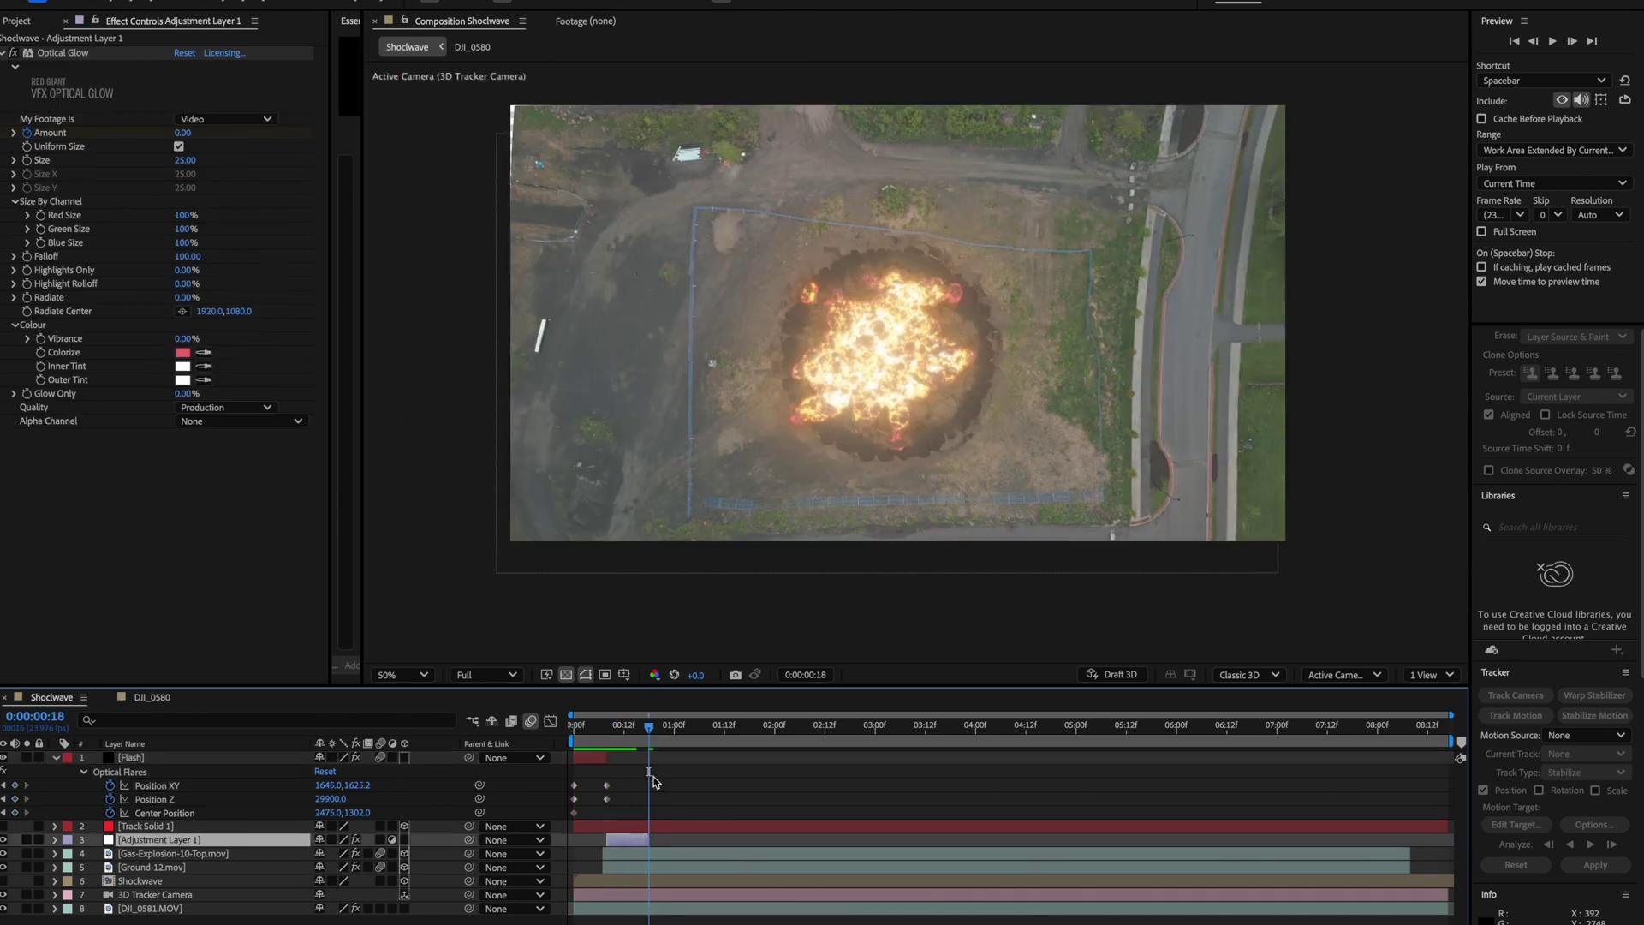
pyautogui.press('u')
pyautogui.click(581, 738)
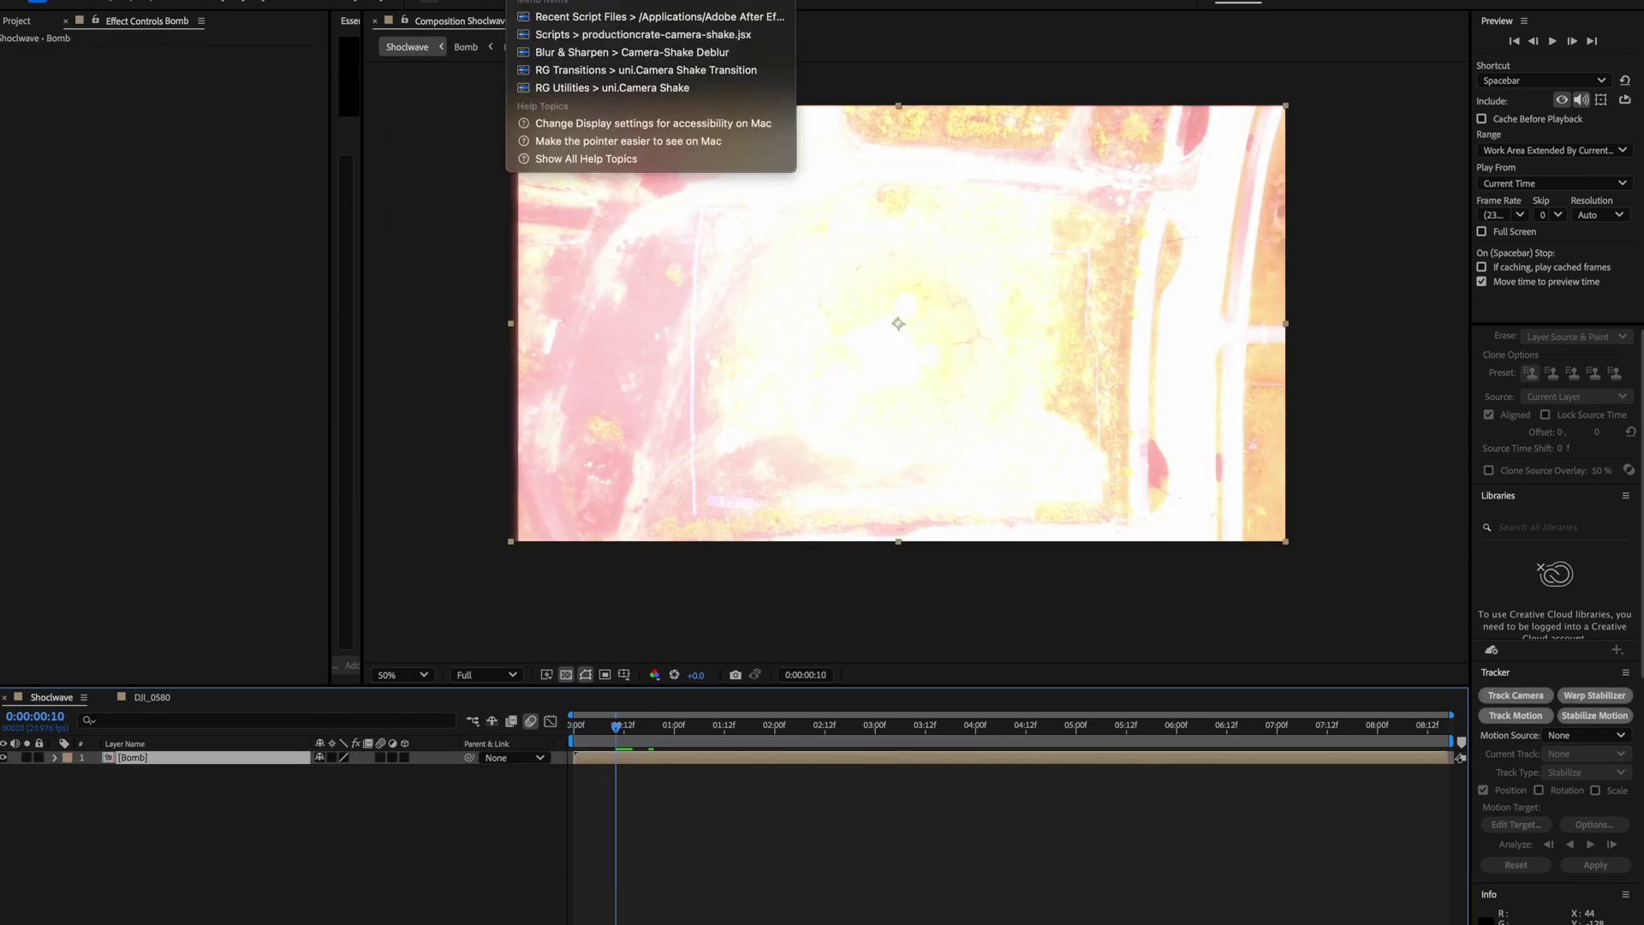
# Run productioncrate-camera-shake.jsx on the Bomb precomp and apply Jolt 3 to the layer with an amplitude of 1.3
pyautogui.moveTo(626, 83)
pyautogui.moveTo(620, 32)
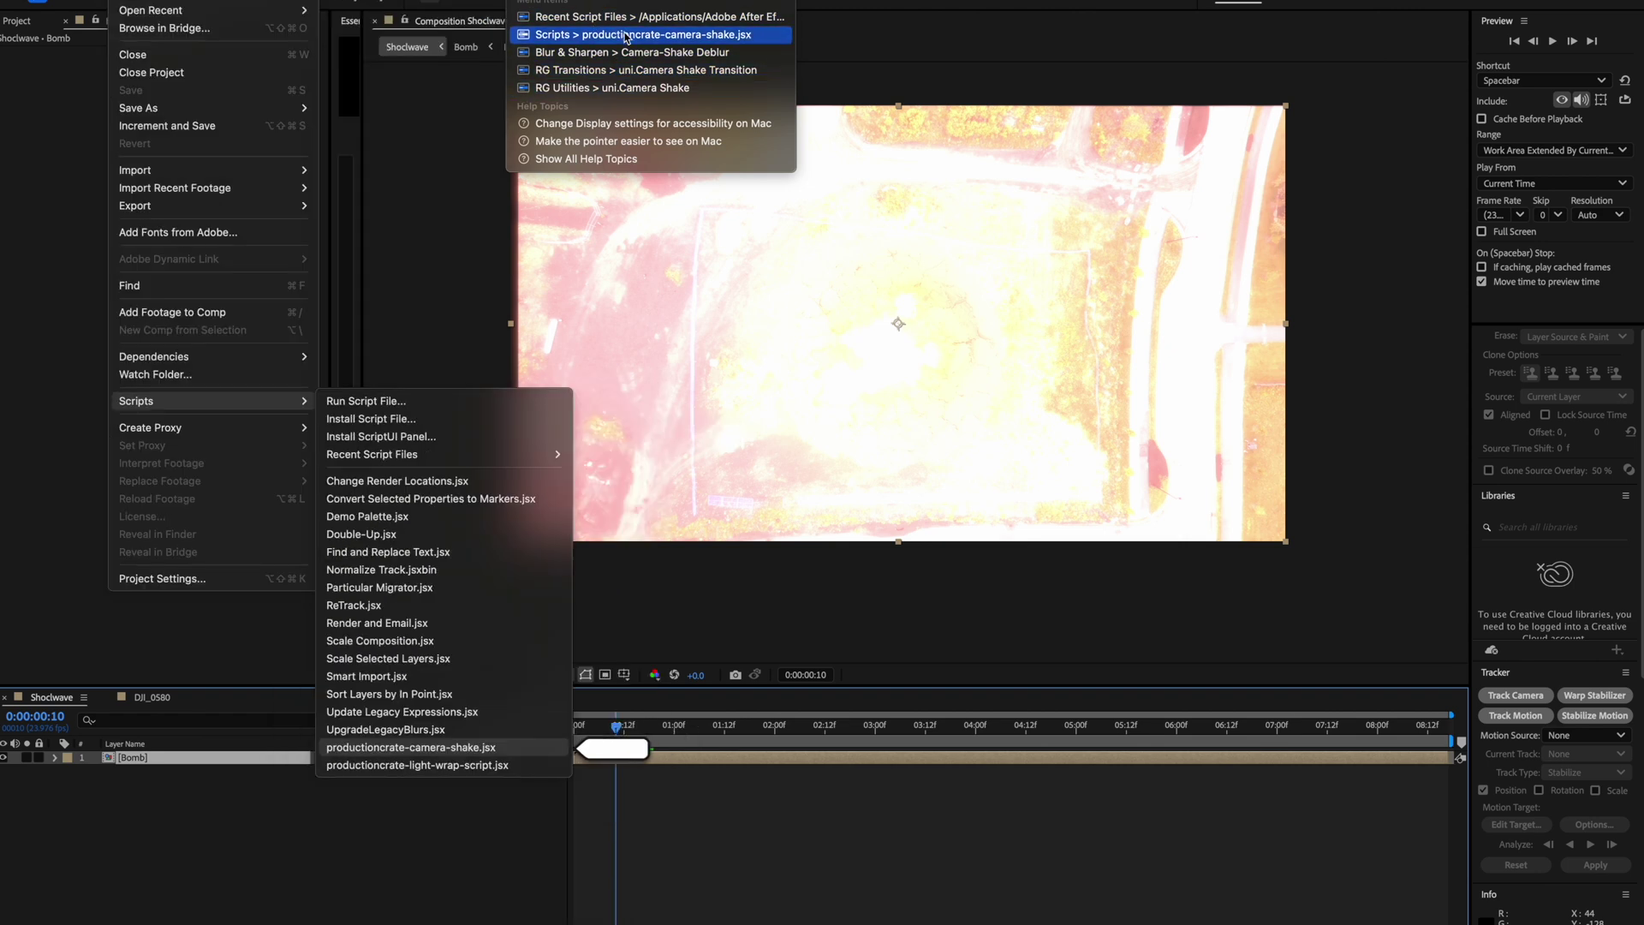
pyautogui.click(628, 34)
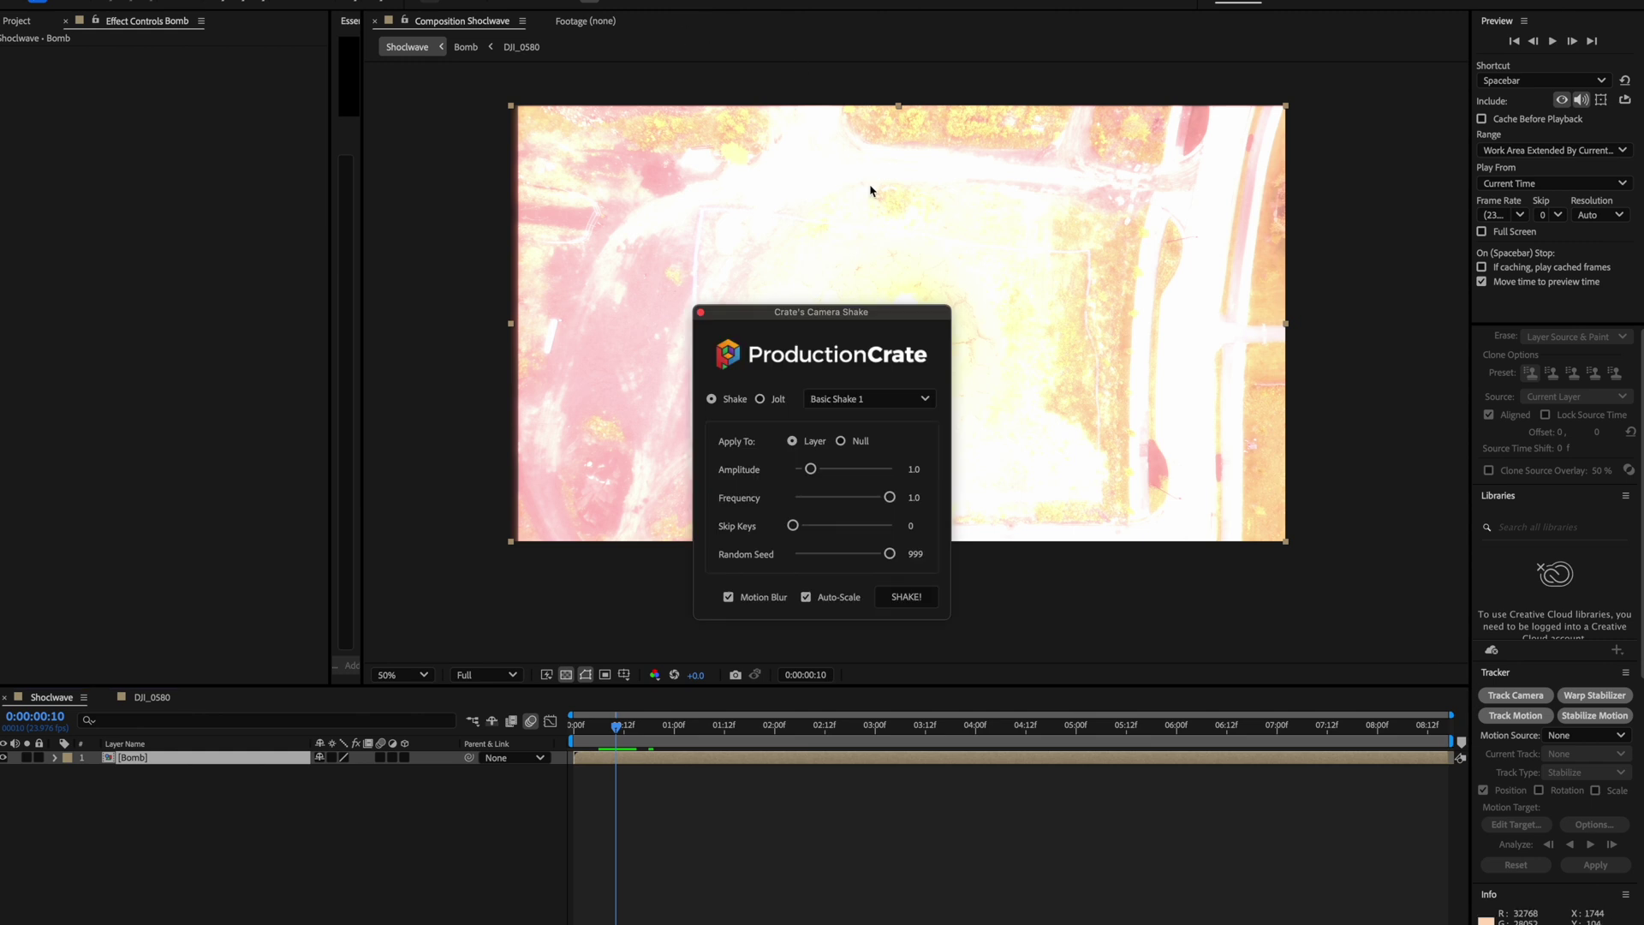
pyautogui.click(769, 399)
pyautogui.click(840, 399)
pyautogui.click(822, 465)
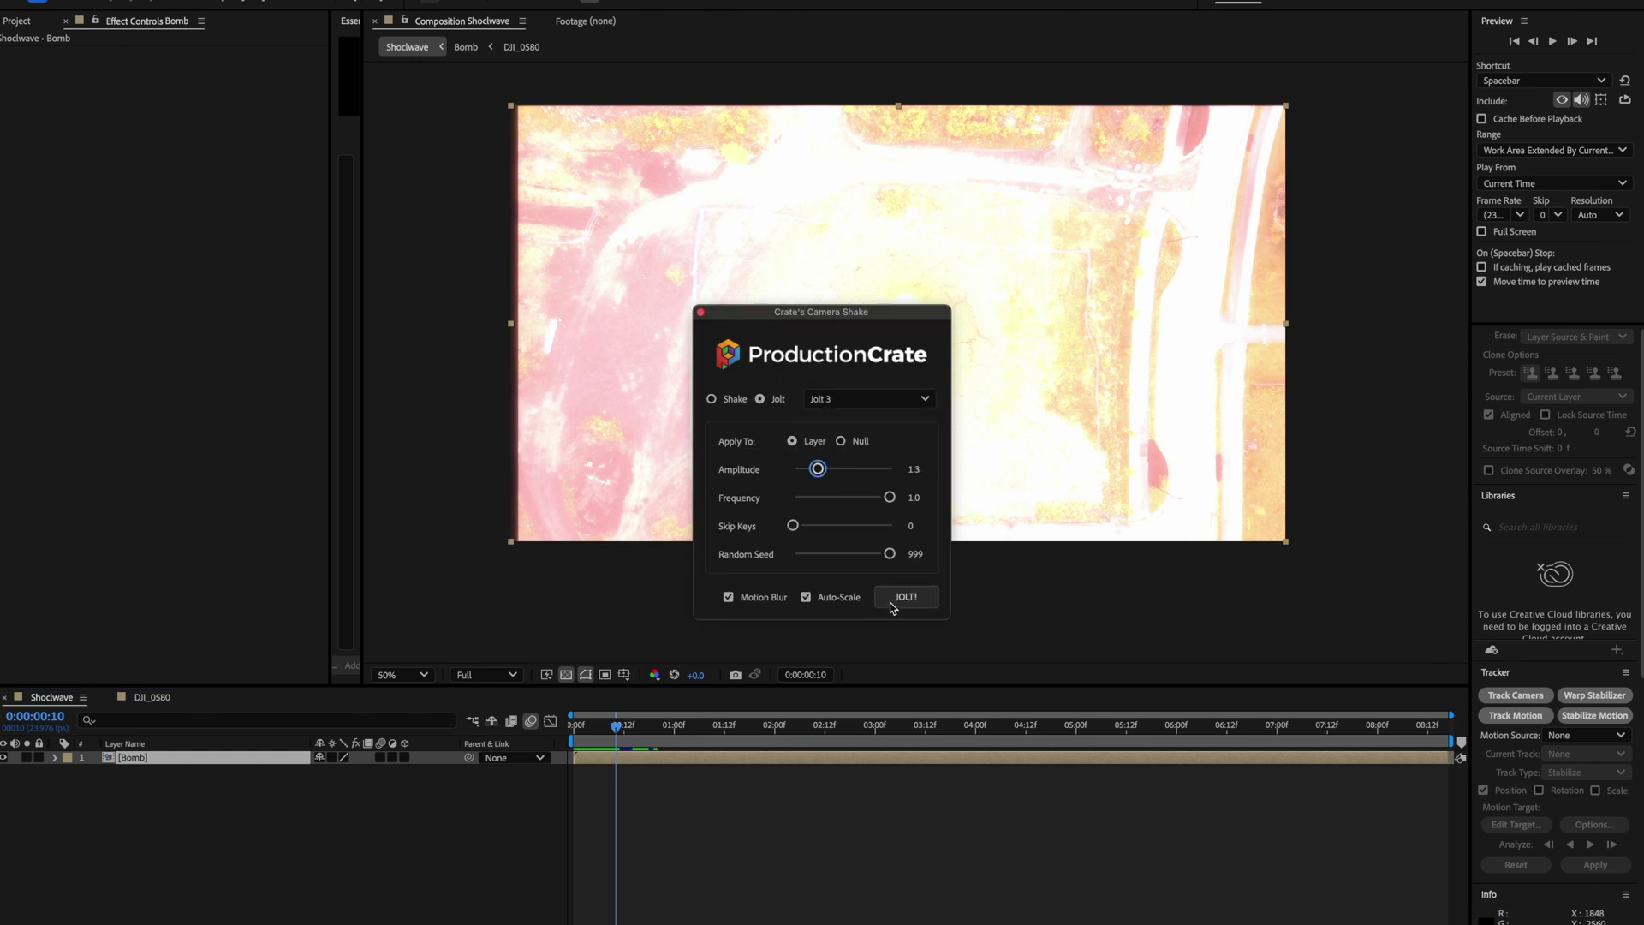
pyautogui.click(891, 605)
pyautogui.moveTo(761, 313); pyautogui.dragTo(363, 348)
pyautogui.click(658, 562)
# Save the project and preview the Shockwave composition with the camera jolt from the start
pyautogui.press('super+s')
pyautogui.click(574, 726)
pyautogui.press('space')
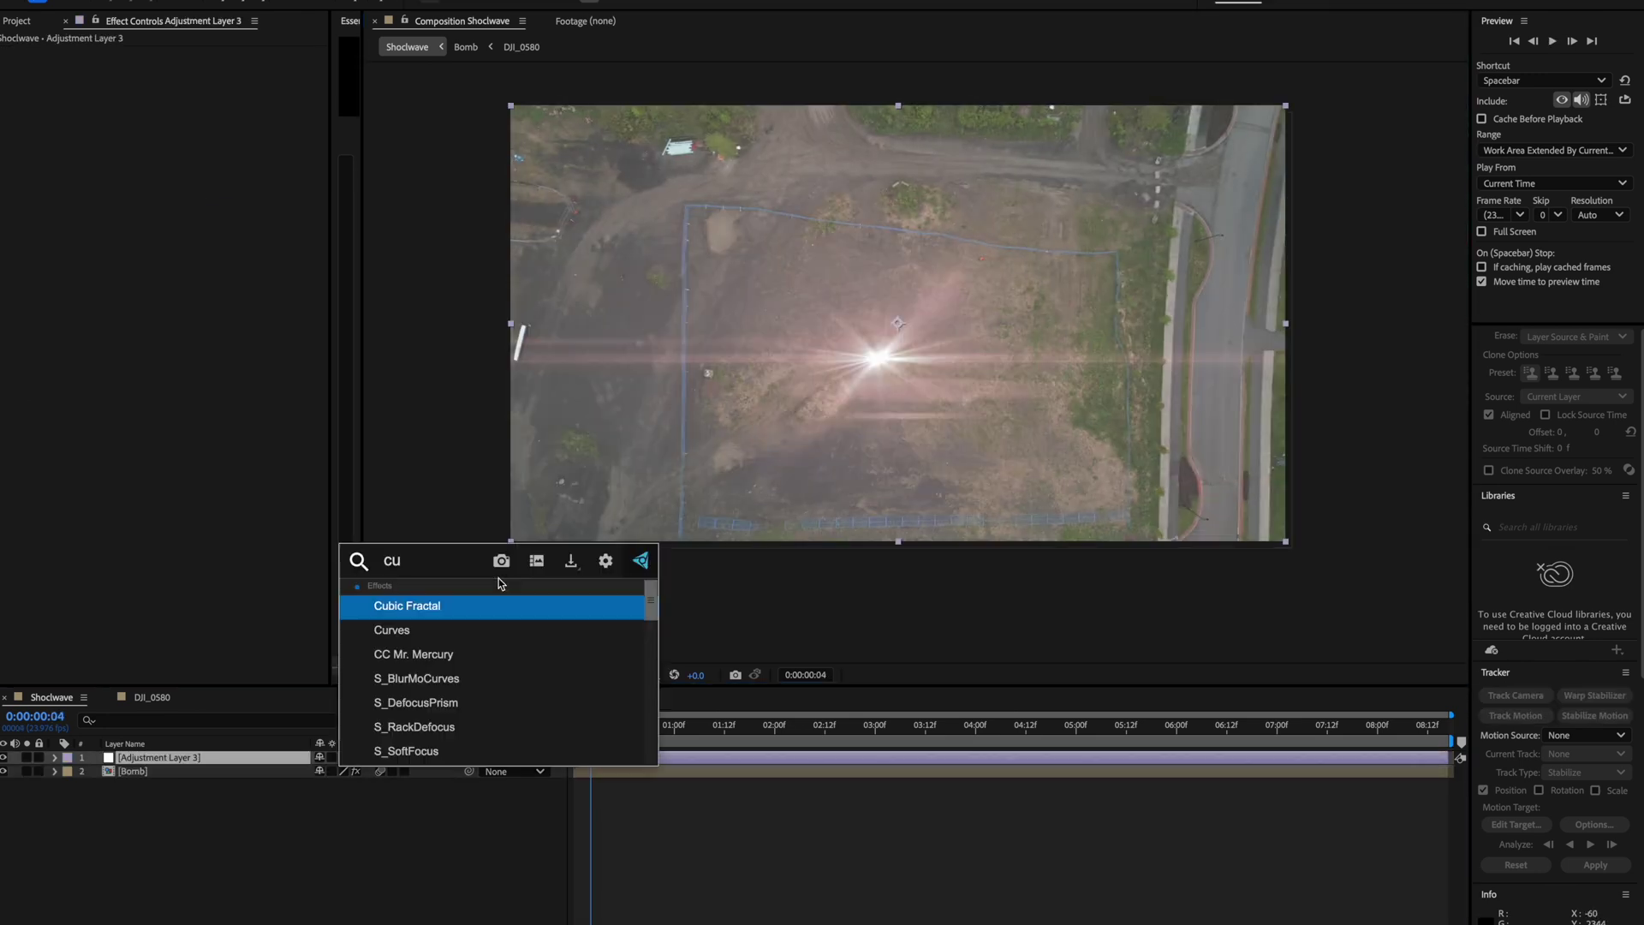
# Apply Curves to Adjustment Layer 3 and shape the RGB curve into a contrast-boosting S
pyautogui.press('Return')
pyautogui.moveTo(68, 277); pyautogui.dragTo(73, 240)
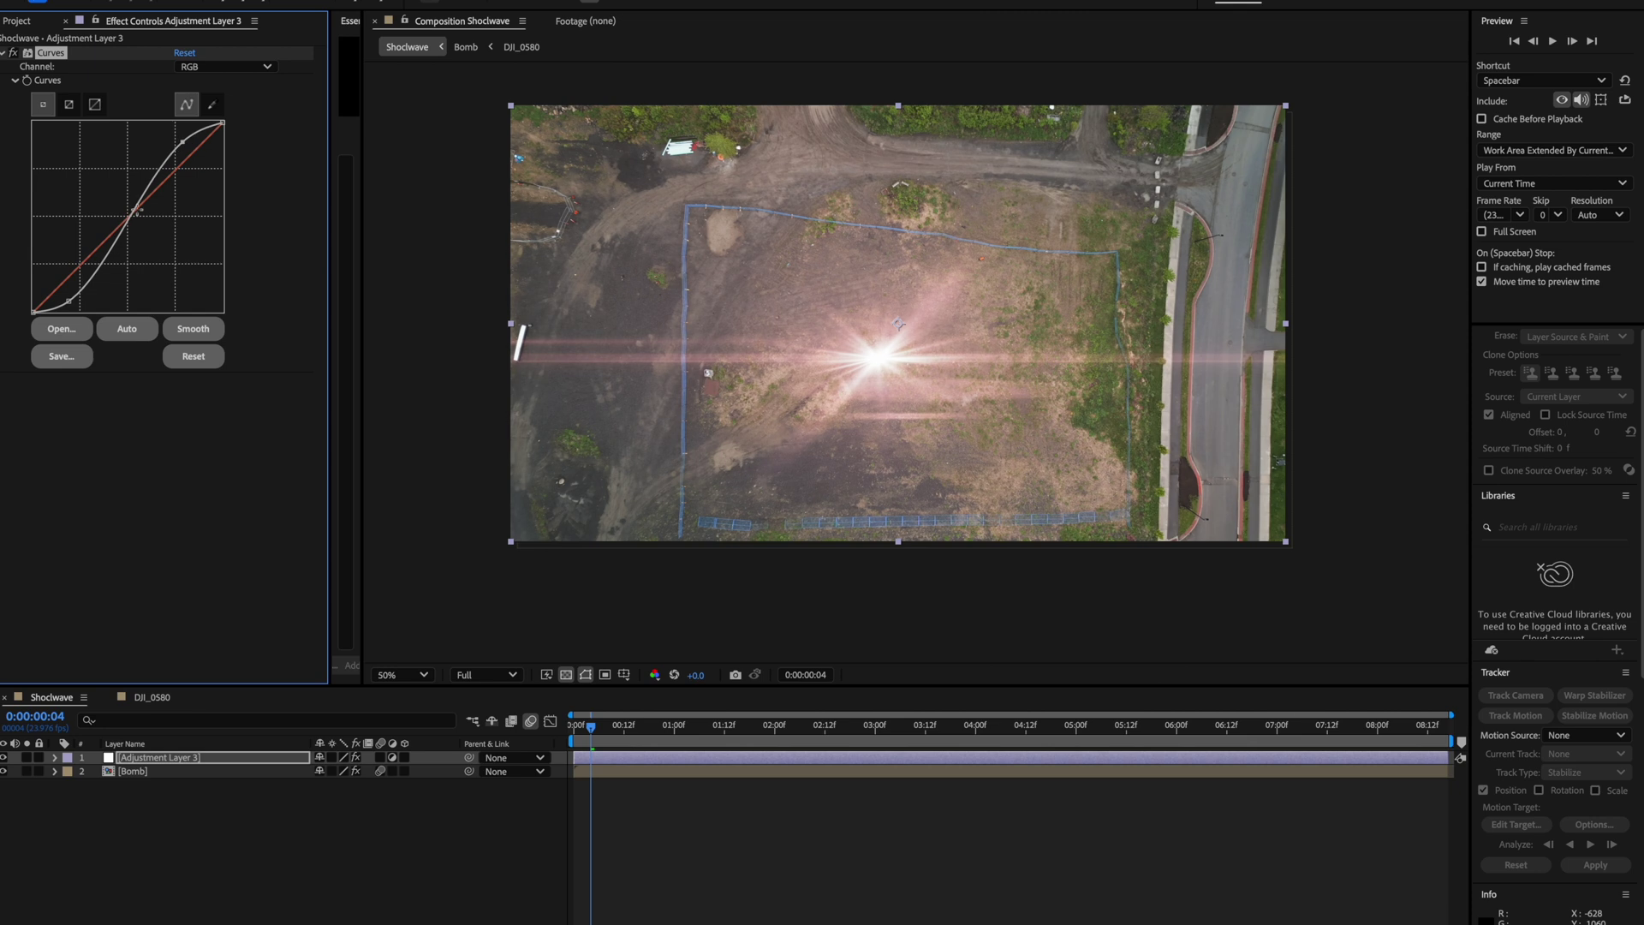
# Add another adjustment layer and apply a LUT effect to it using Distant Teal.cube
pyautogui.hotkey('ctrl', 'alt', 'y')
pyautogui.hotkey('ctrl', 'space')
pyautogui.write('lut')
pyautogui.click(273, 771)
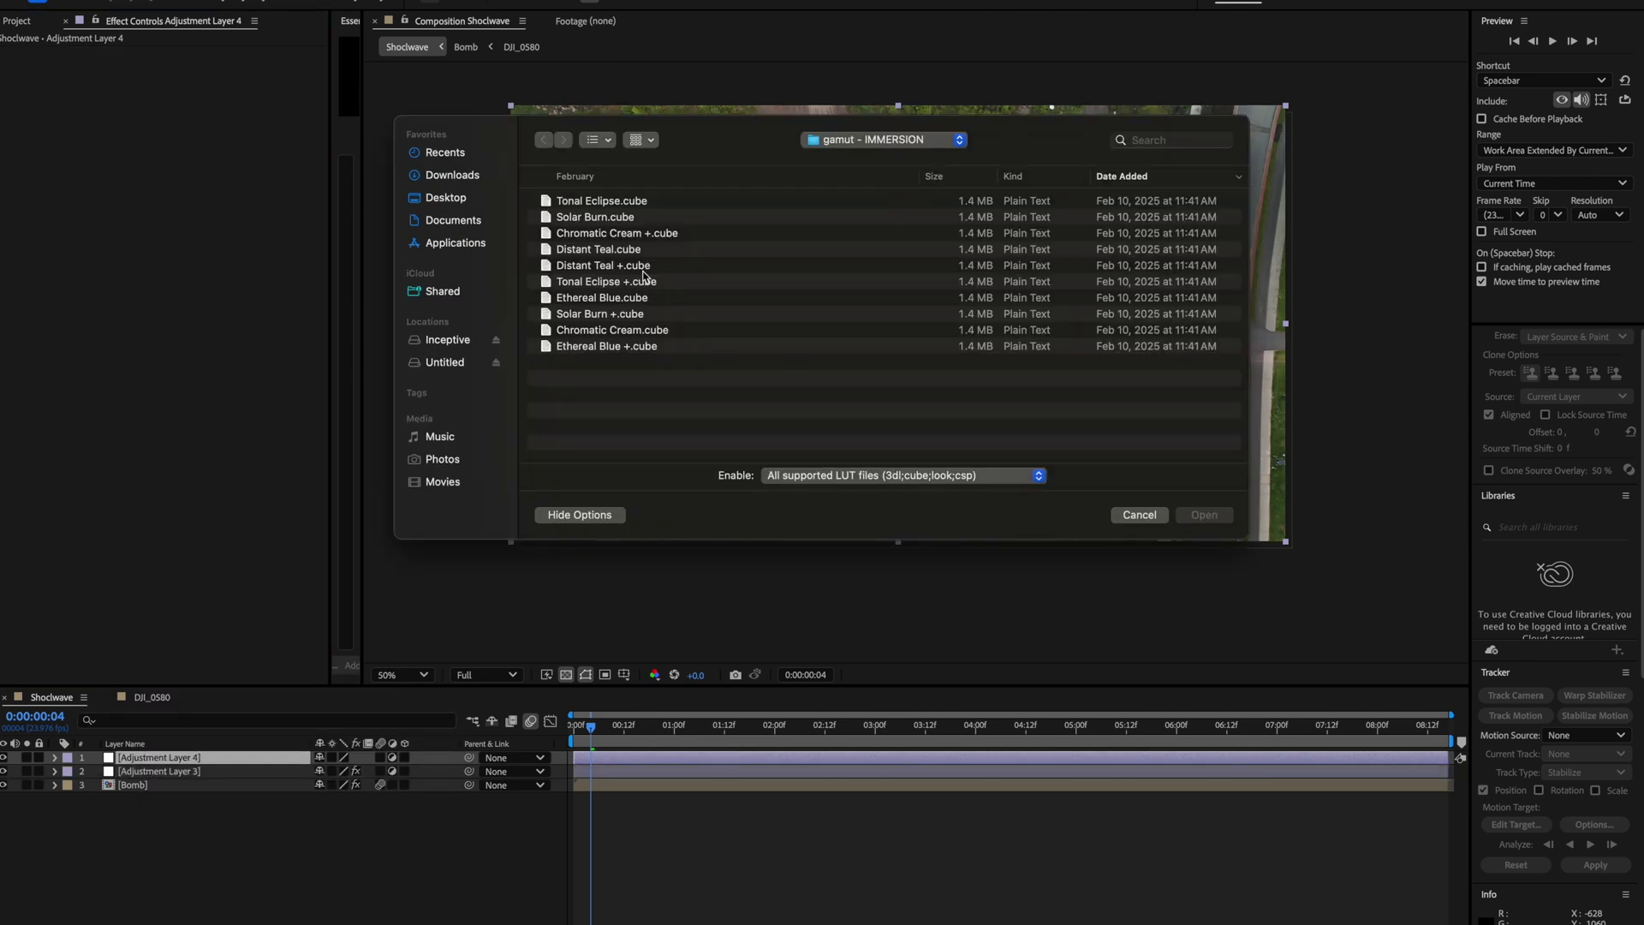
pyautogui.doubleClick(640, 252)
# Add a further adjustment layer, apply Magic Bullet Looks to it, and open its look editor at 0:00:02:12
pyautogui.moveTo(591, 727); pyautogui.dragTo(825, 729)
pyautogui.hotkey('ctrl', 'alt', 'y')
pyautogui.hotkey('ctrl', 'space')
pyautogui.write('looks')
pyautogui.press('Return')
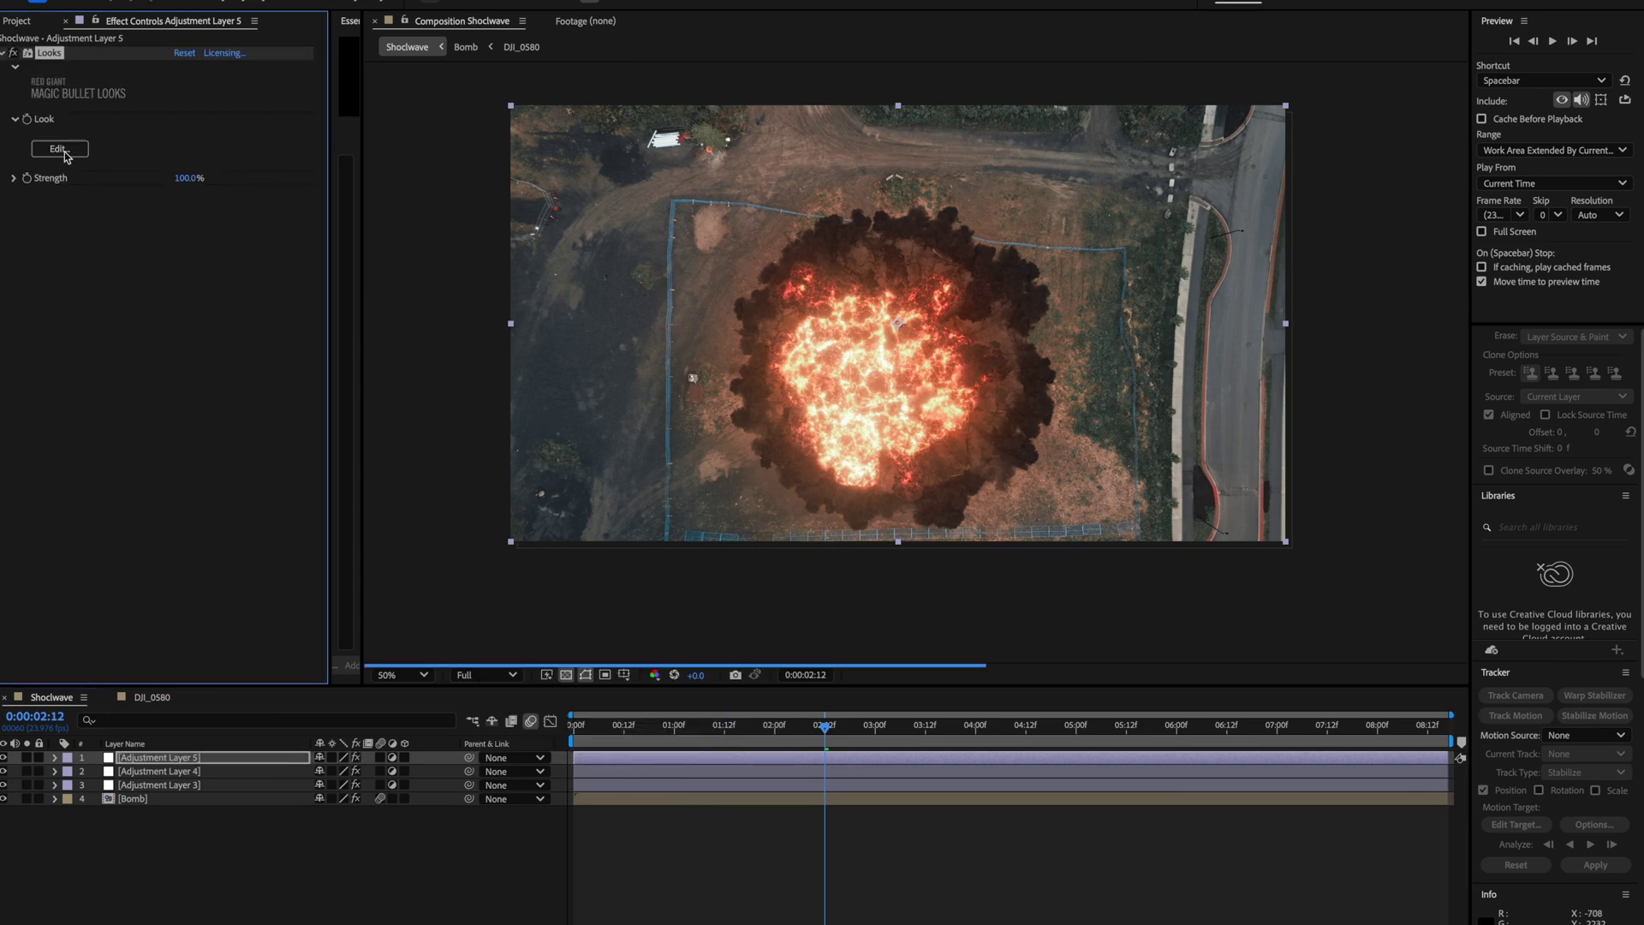
pyautogui.click(65, 152)
# Add the Chromatic Aberration camera tool to the look and adjust its settings for visible color fringing
pyautogui.click(1623, 893)
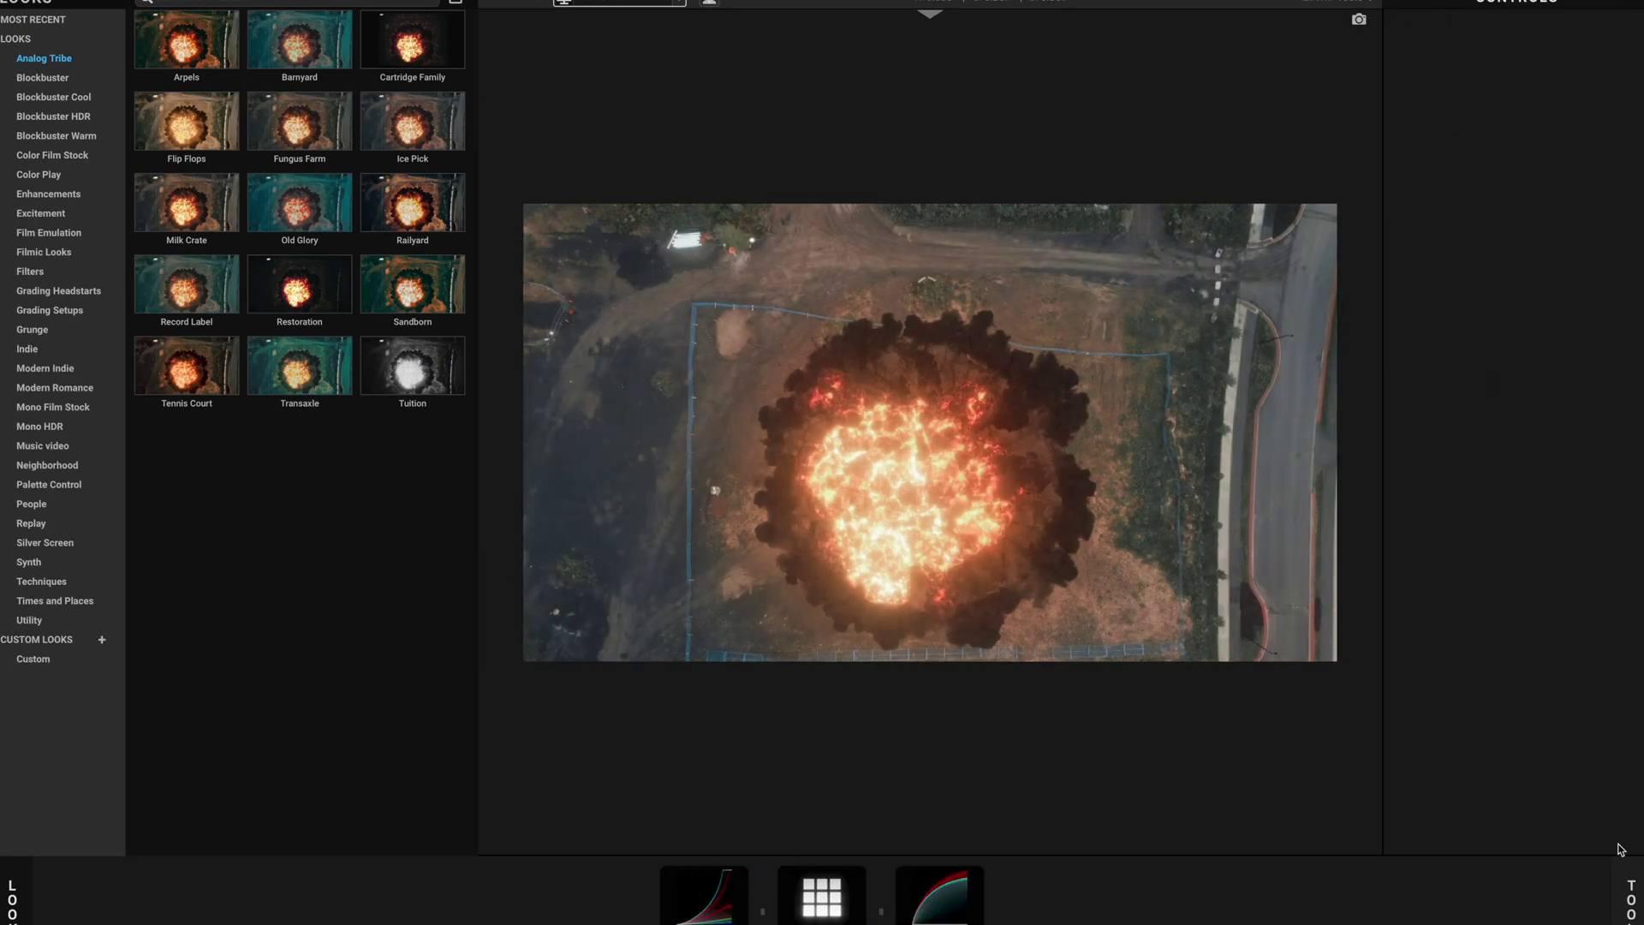
pyautogui.click(1629, 887)
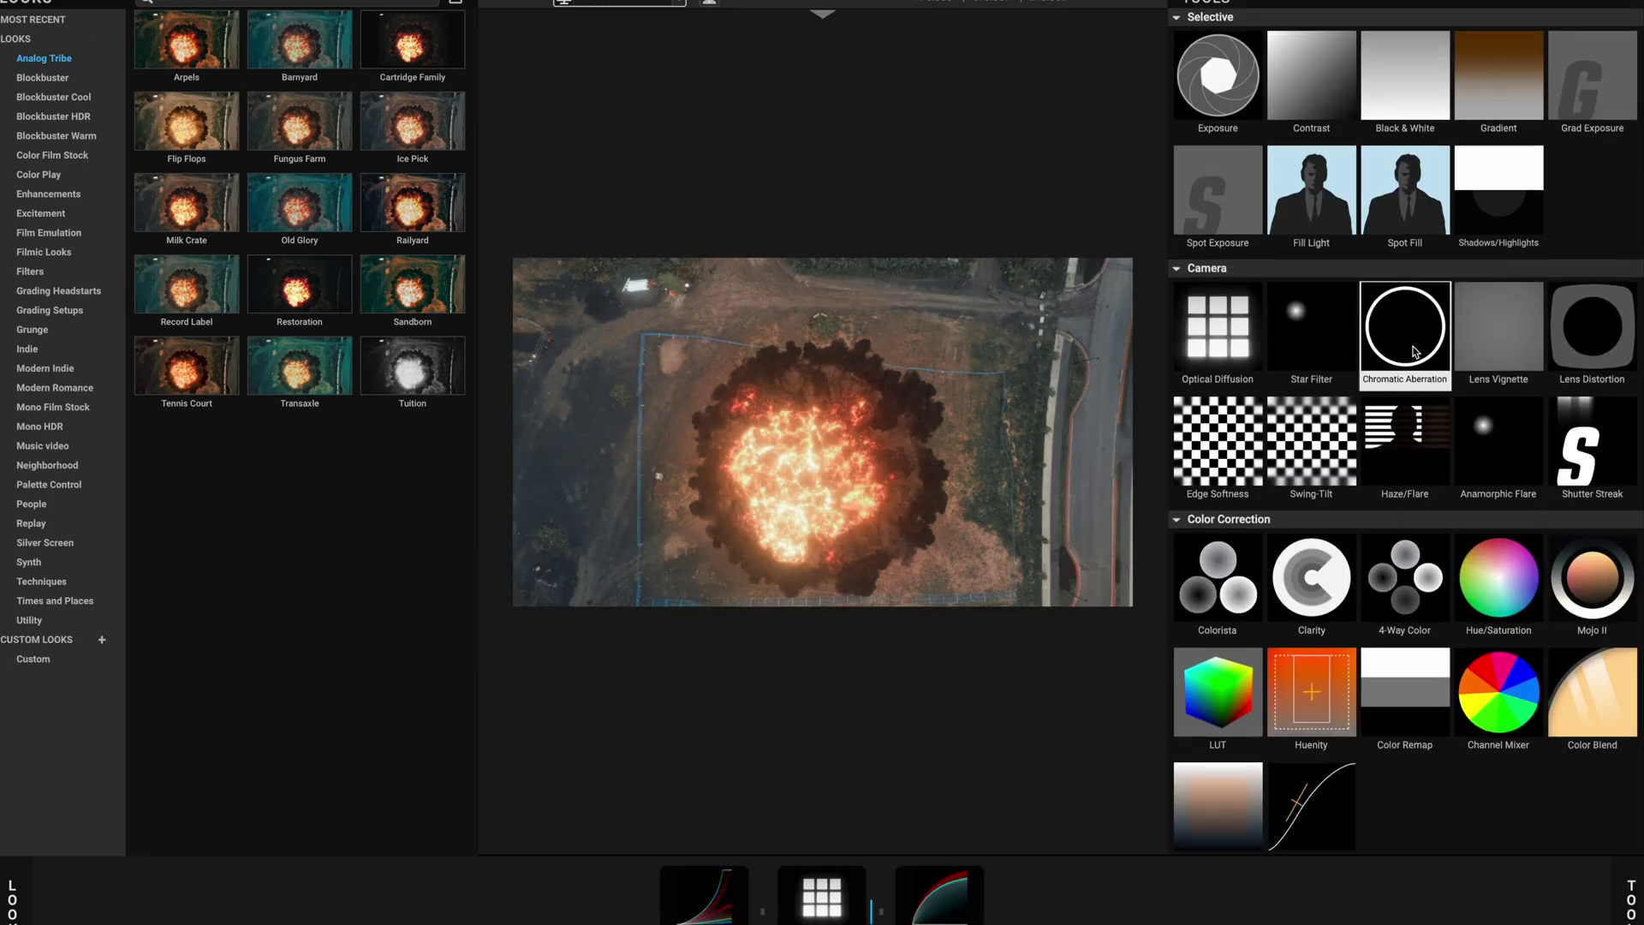
pyautogui.scroll(1, 1493, 561)
pyautogui.click(1409, 340)
pyautogui.click(1542, 48)
pyautogui.click(1538, 99)
# Add the Mojo II color correction tool to the look and adjust its strength
pyautogui.click(1629, 891)
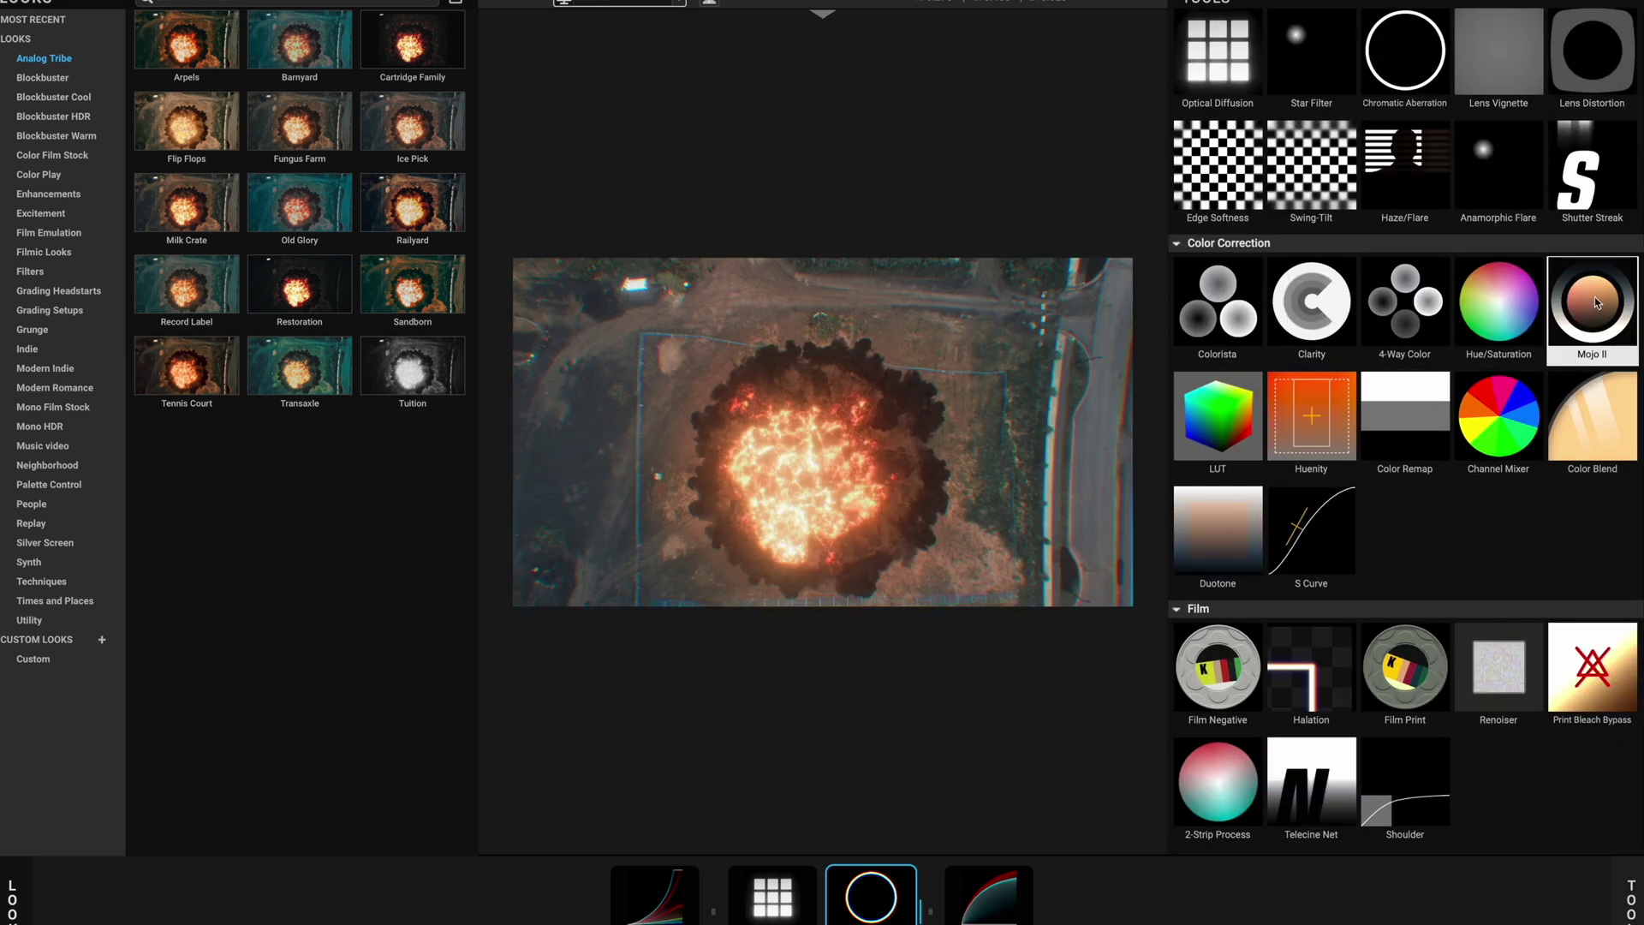
pyautogui.click(1593, 307)
pyautogui.moveTo(1589, 67); pyautogui.dragTo(1498, 74)
# Add the Renoiser film grain tool to the look and set its Strength to 31.6%
pyautogui.moveTo(1632, 895)
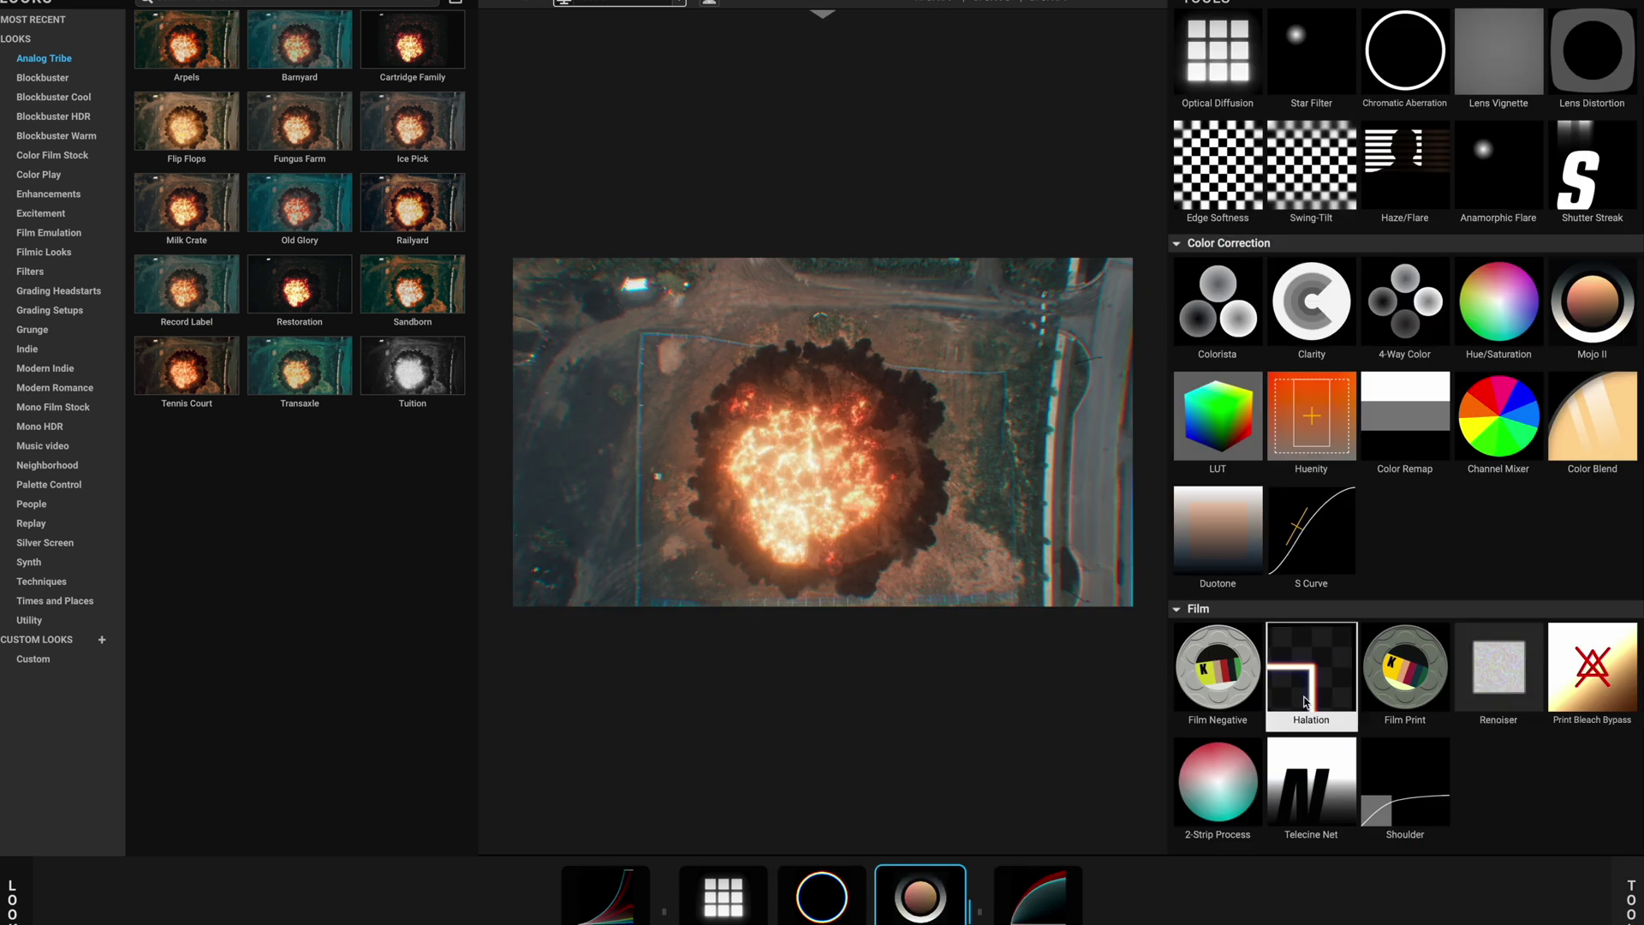
pyautogui.doubleClick(1487, 671)
pyautogui.click(1586, 48)
pyautogui.click(1586, 80)
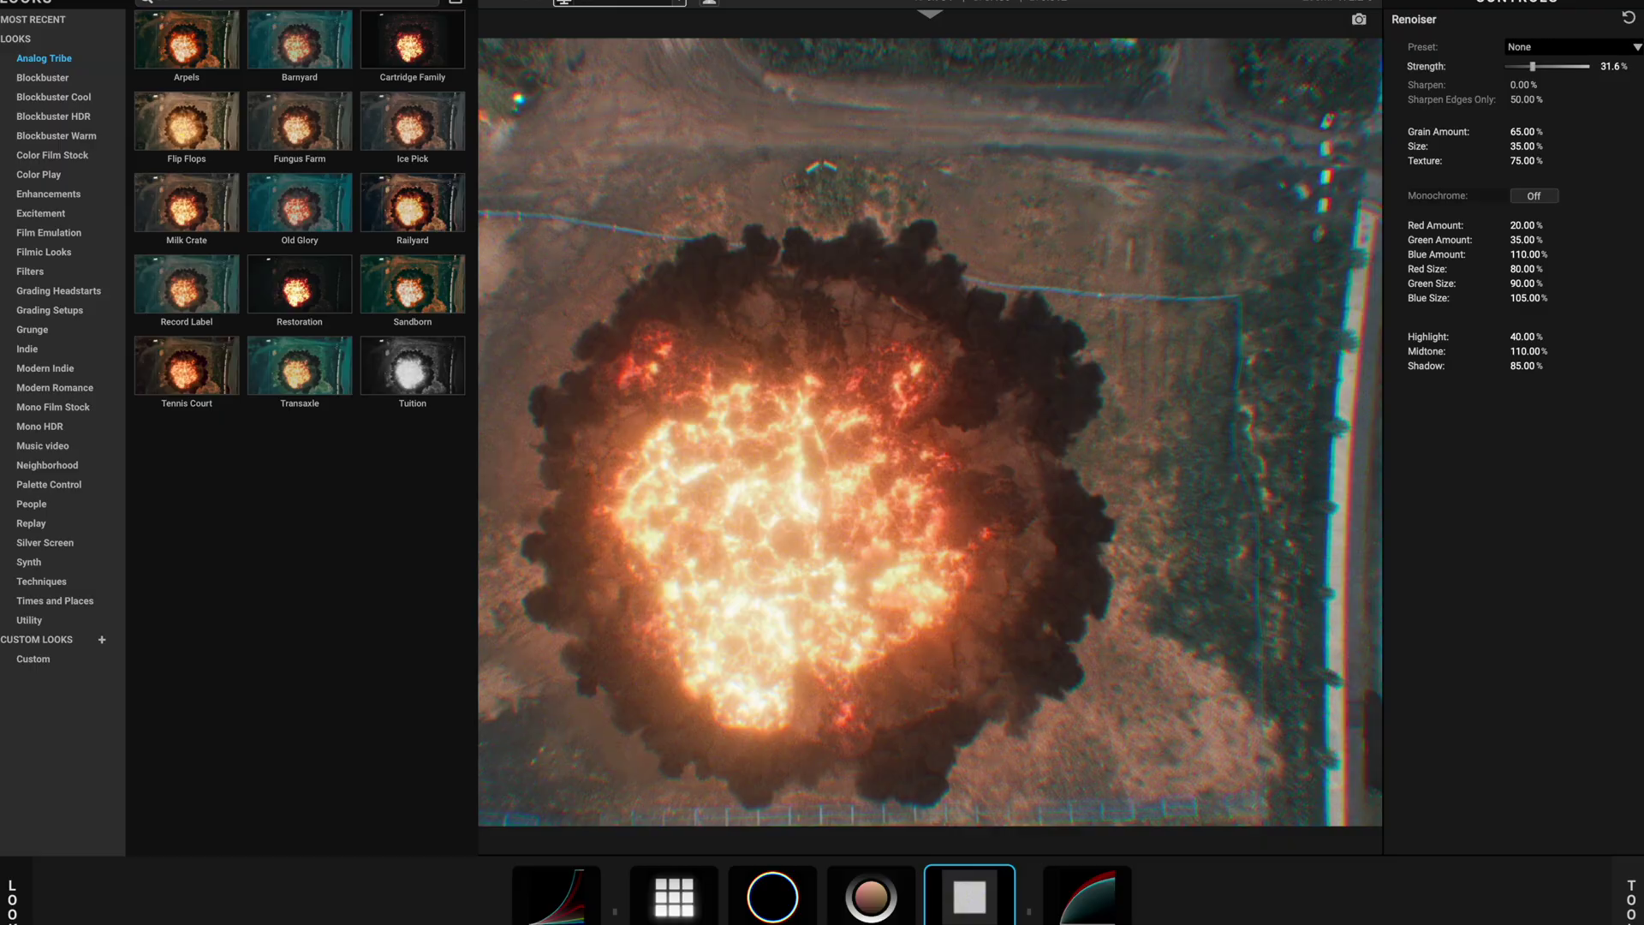